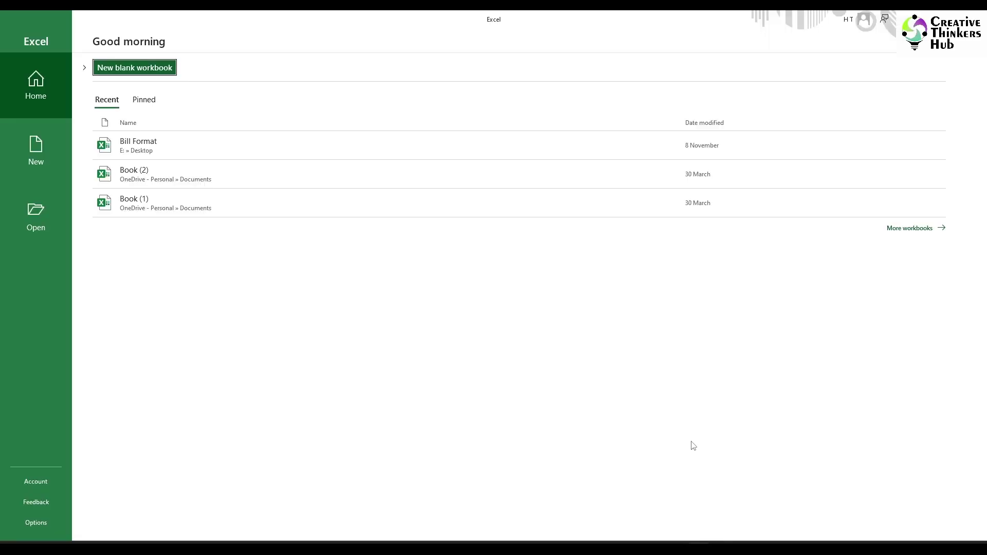
- Create a blank workbook and open the Tell me search, which suggests Insert an Add-in
click(134, 68)
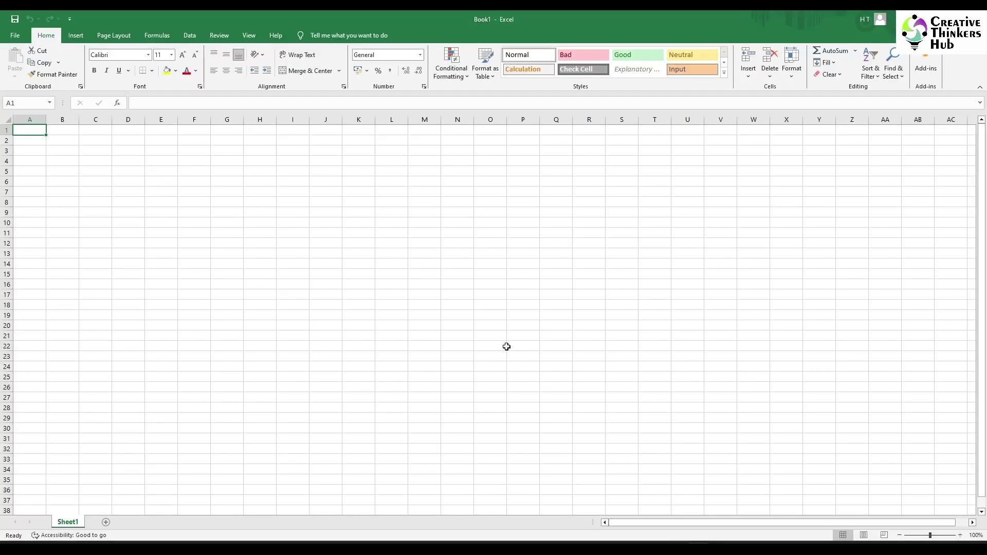
click(75, 36)
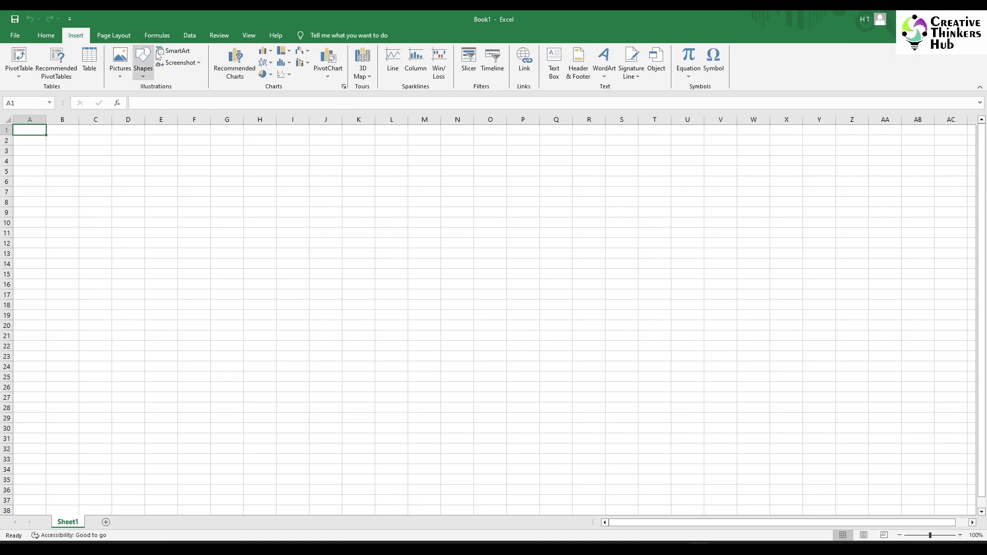
click(345, 34)
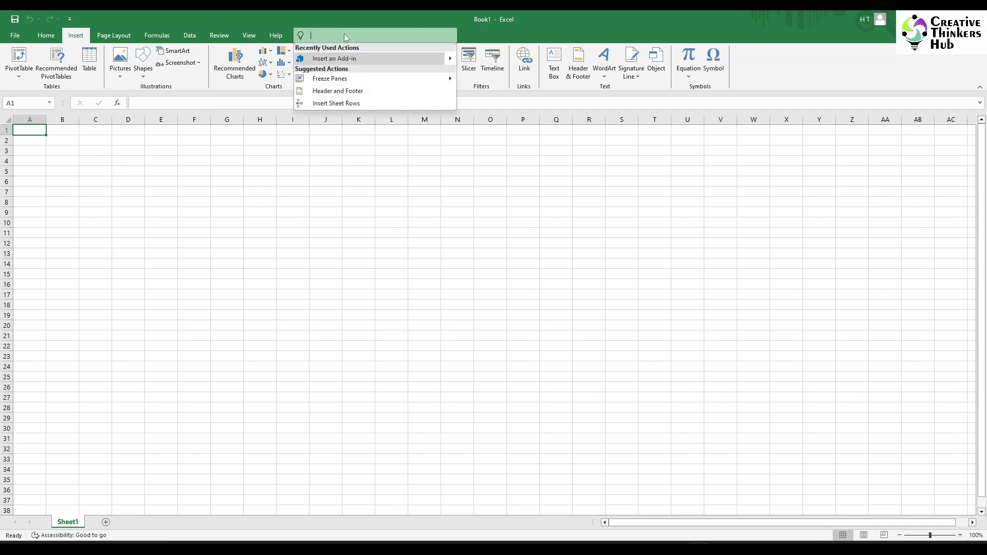
- Search the Office Store add-ins for 'chat gpt'
click(334, 59)
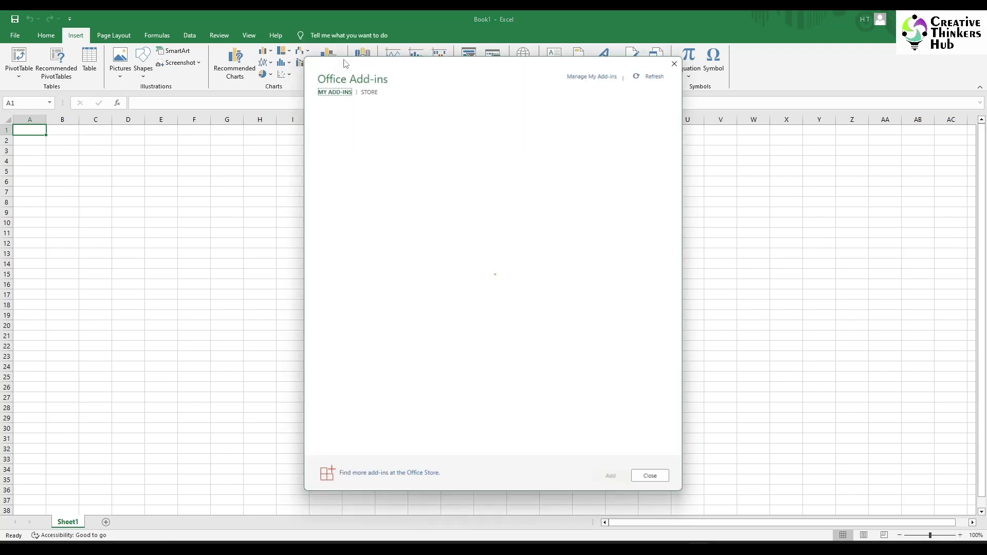
click(367, 92)
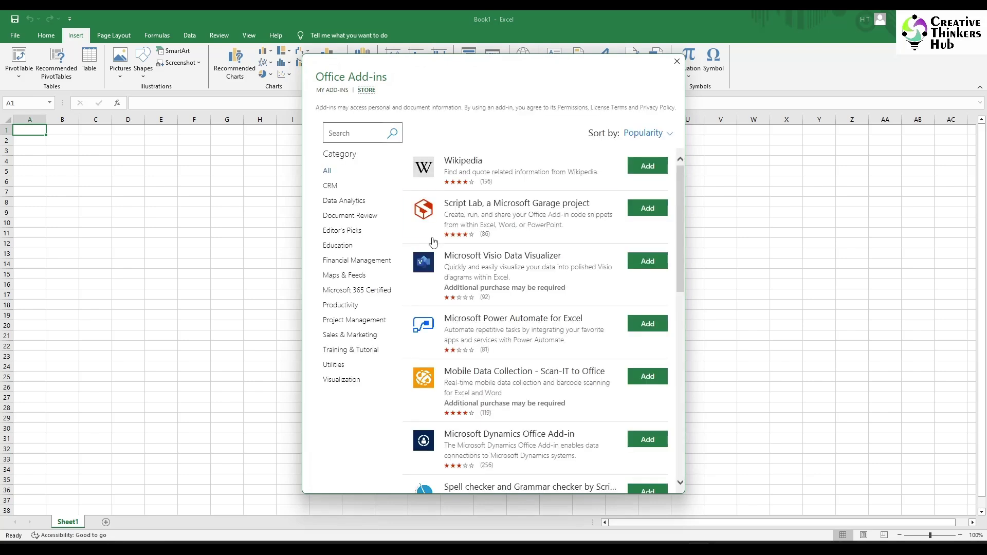
click(350, 137)
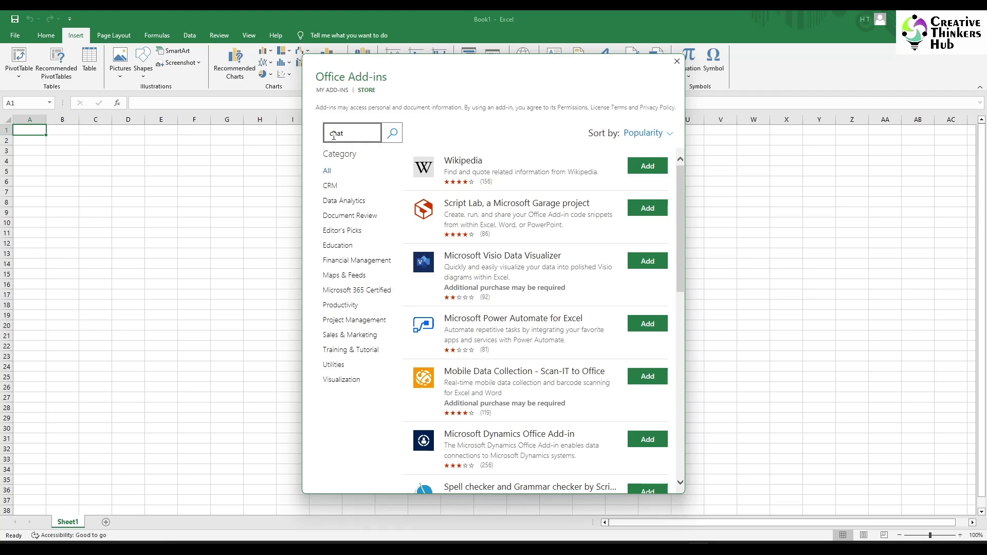
text(chat gpt)
click(392, 134)
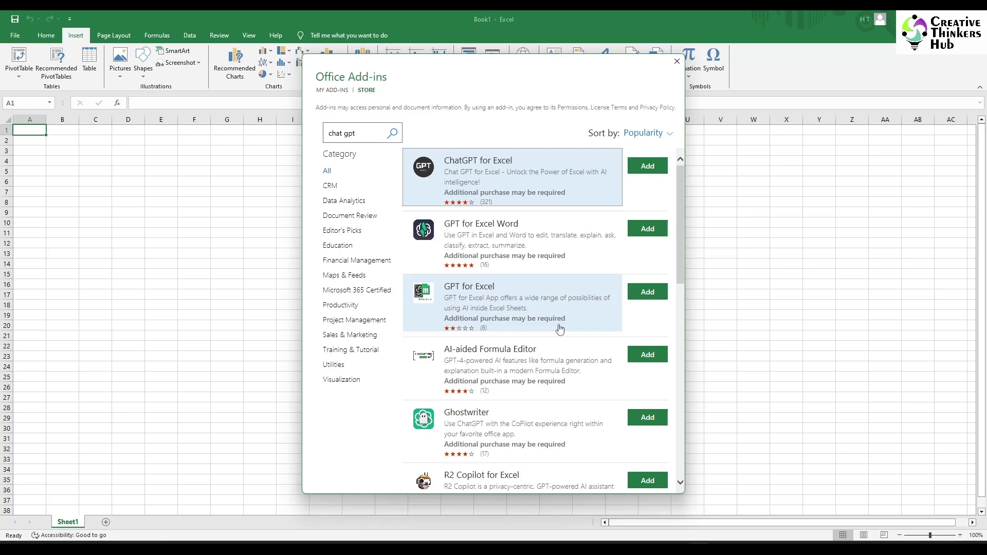
- Install ChatGPT for Excel, accepting its terms and workbook access, and launch it
click(647, 165)
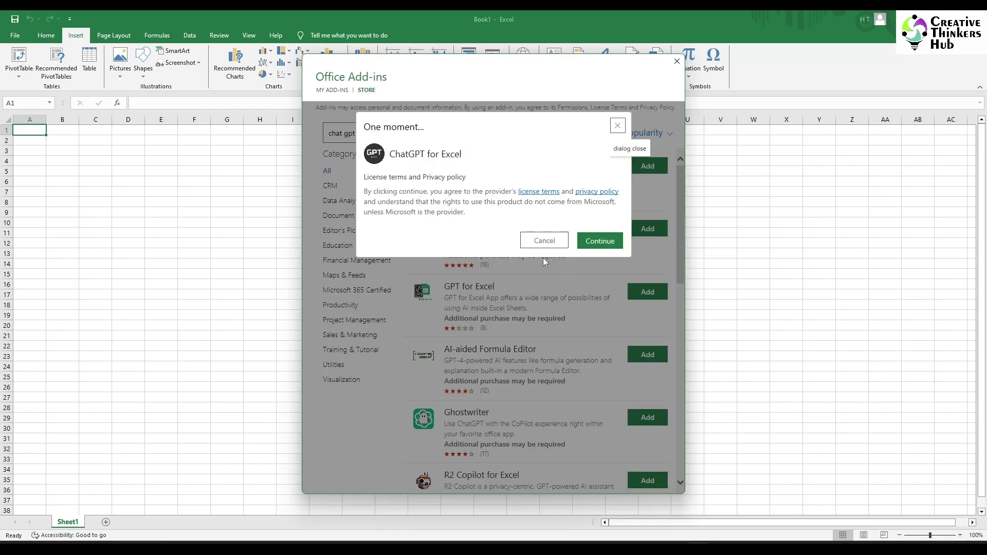
click(596, 246)
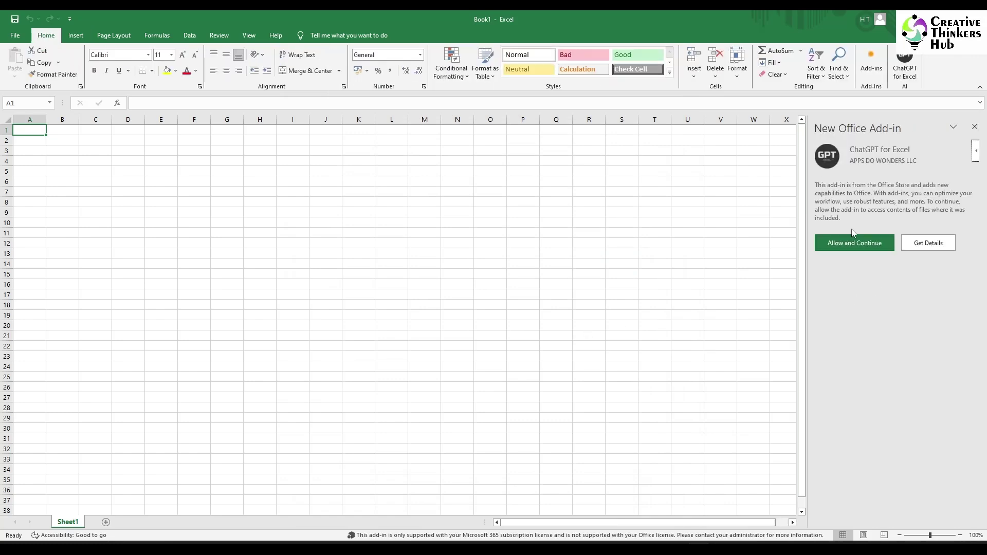
click(839, 244)
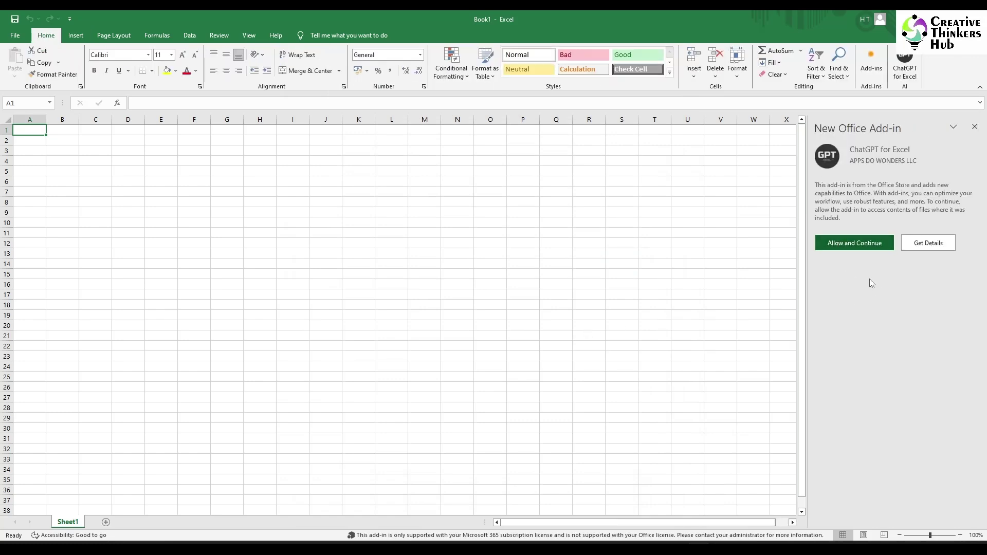
click(901, 70)
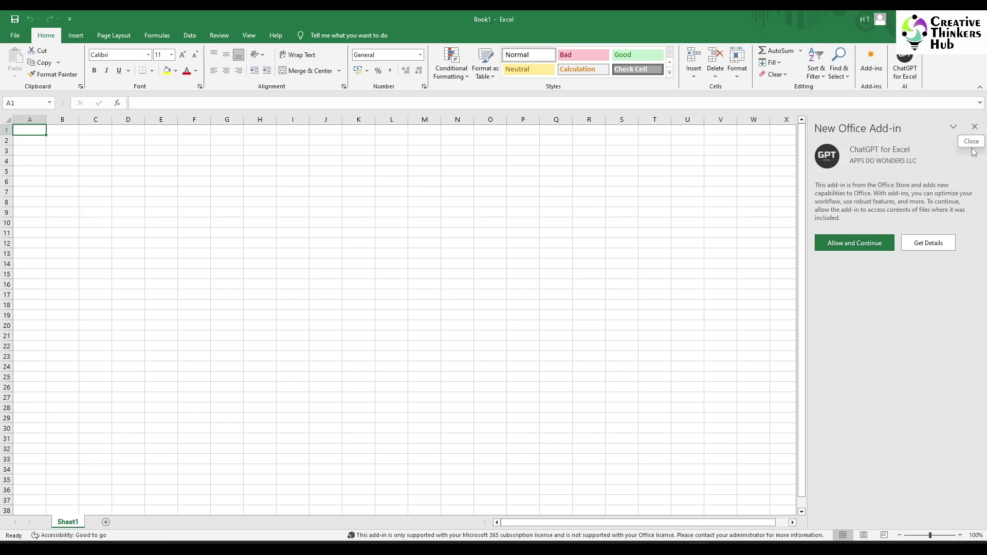
- Close the ChatGPT pane and remove the ChatGPT for Excel add-in
click(974, 127)
right_click(906, 65)
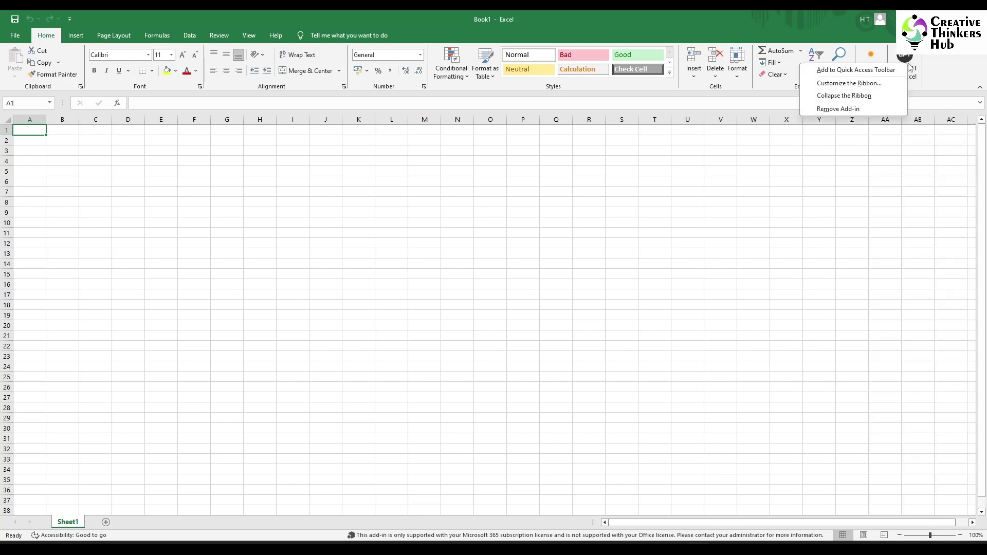
click(848, 109)
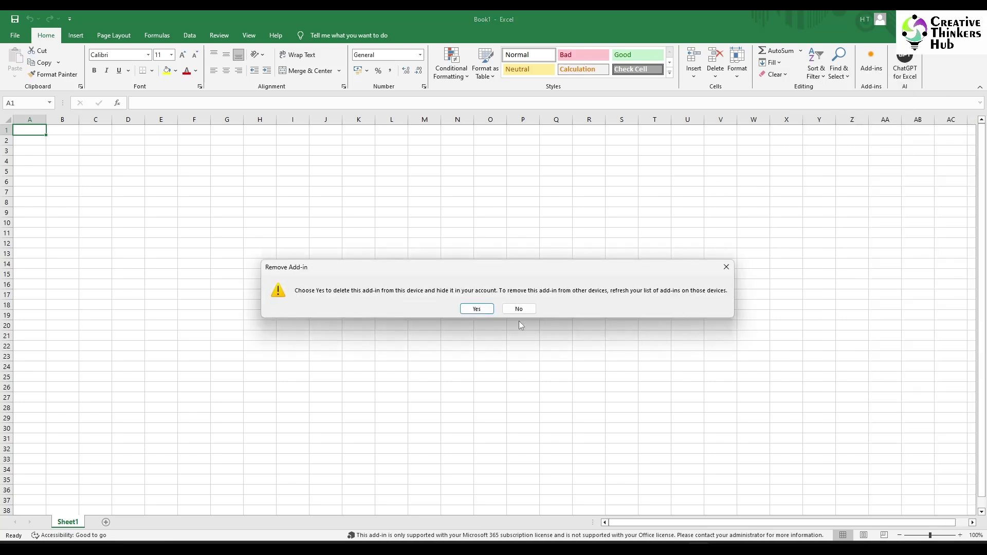
click(472, 312)
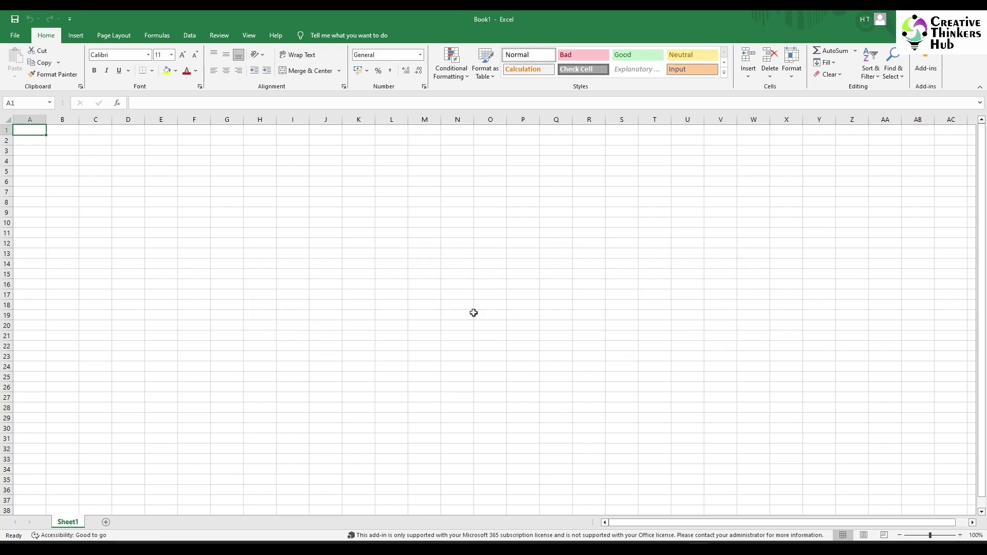
- Go to Edge, close the extra tab and return to the ListenData article
key(alt+Tab)
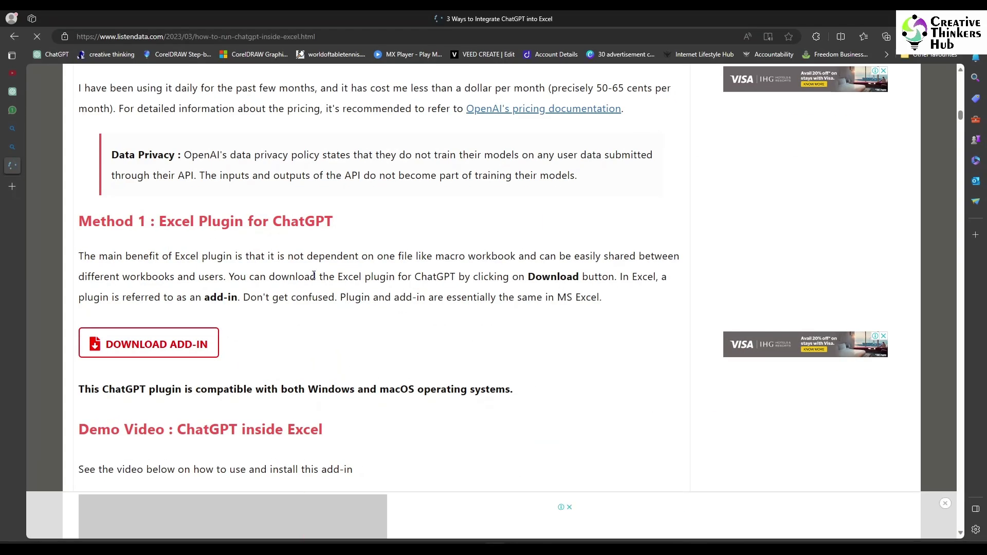
scroll(399, 300, up, 15)
key(ctrl+w)
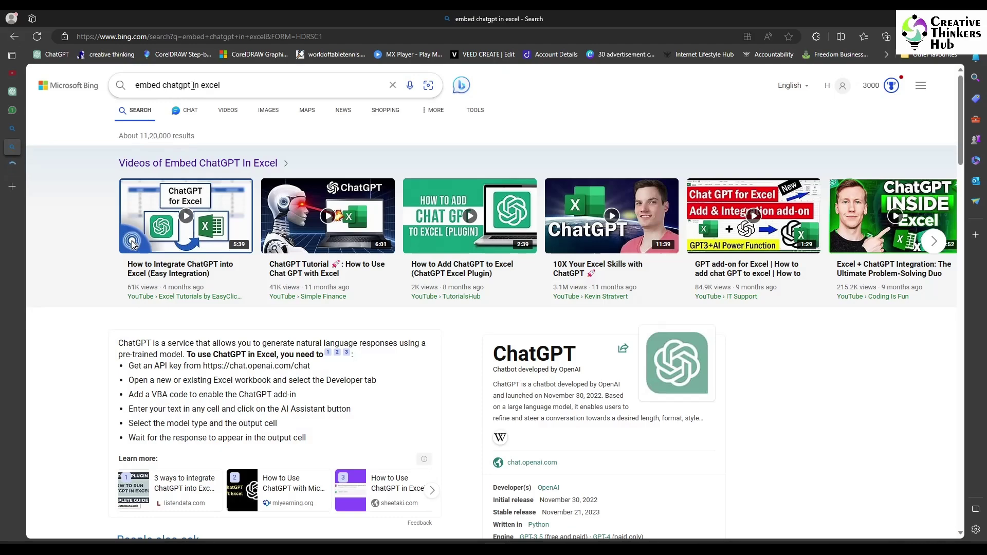
scroll(261, 273, down, 10)
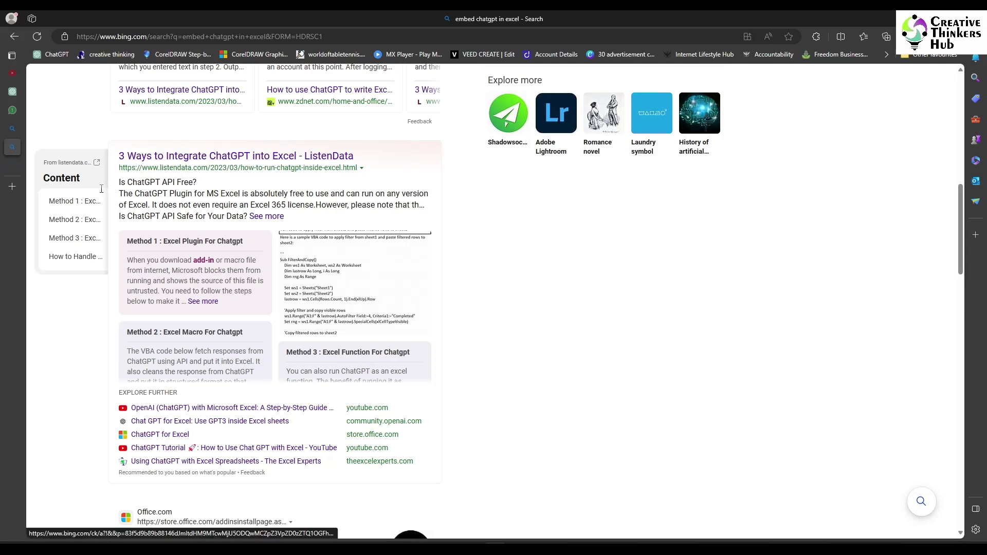
click(12, 165)
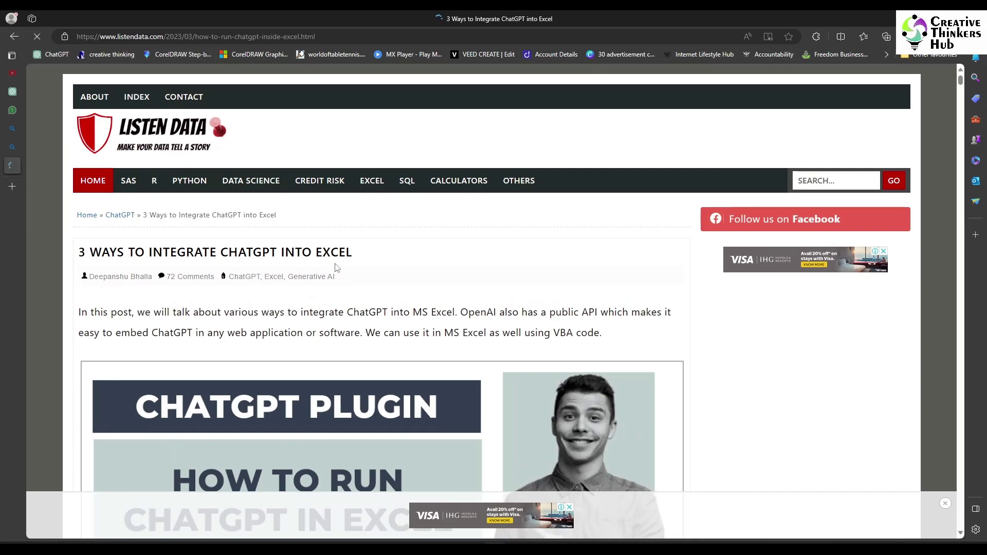
- Read Method 1: Excel Plugin, highlighting that it's free and needs no Excel 365
scroll(335, 267, down, 20)
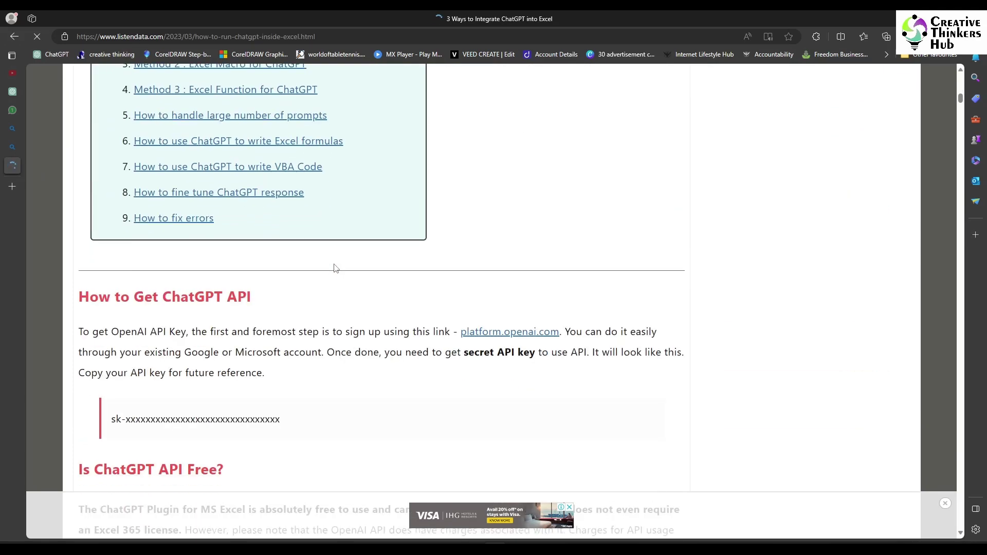
scroll(335, 268, down, 3)
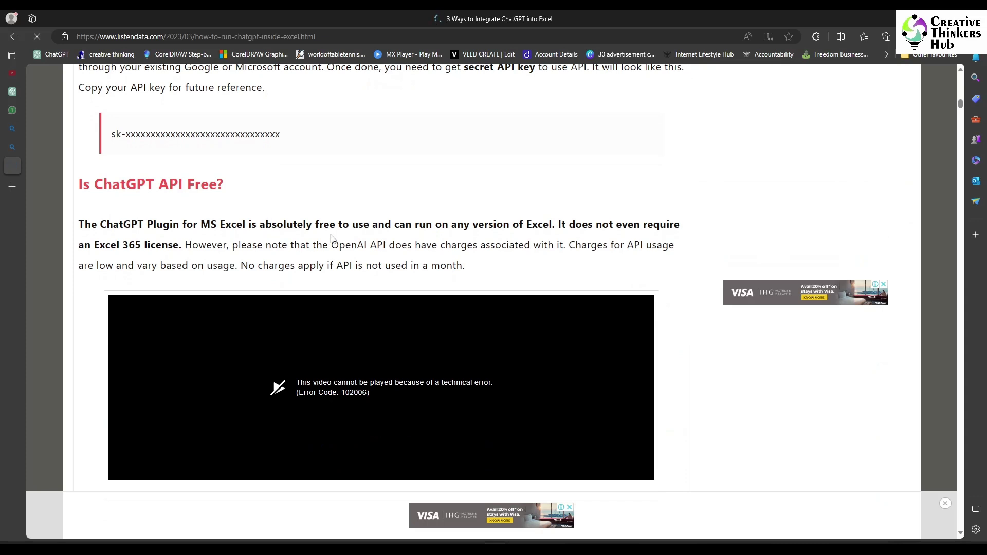
drag(260, 224, 337, 226)
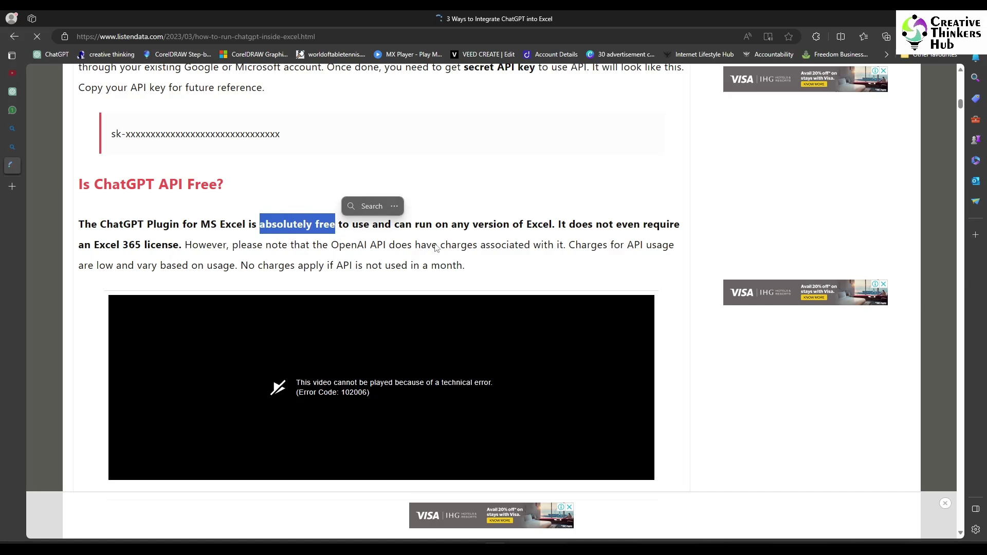
drag(558, 224, 182, 246)
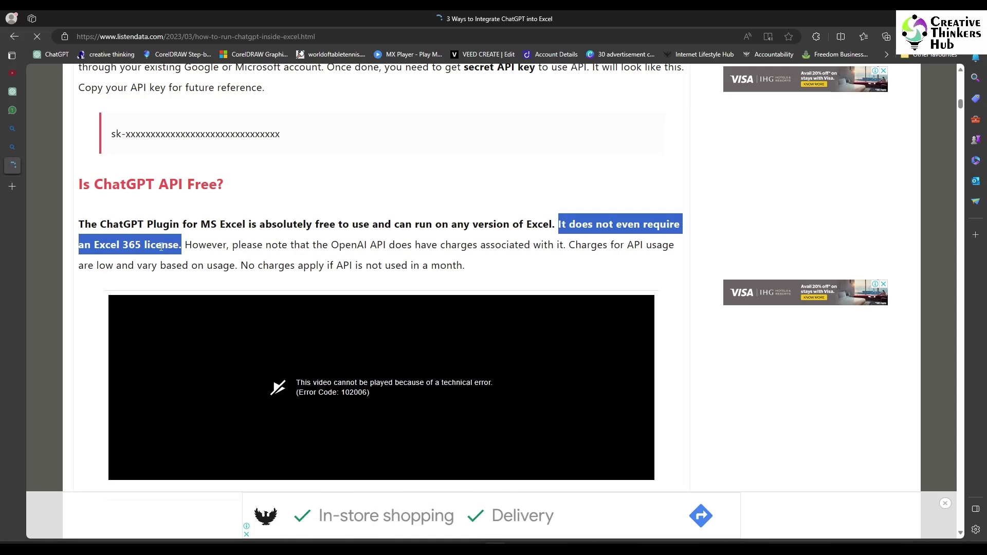
scroll(169, 257, down, 8)
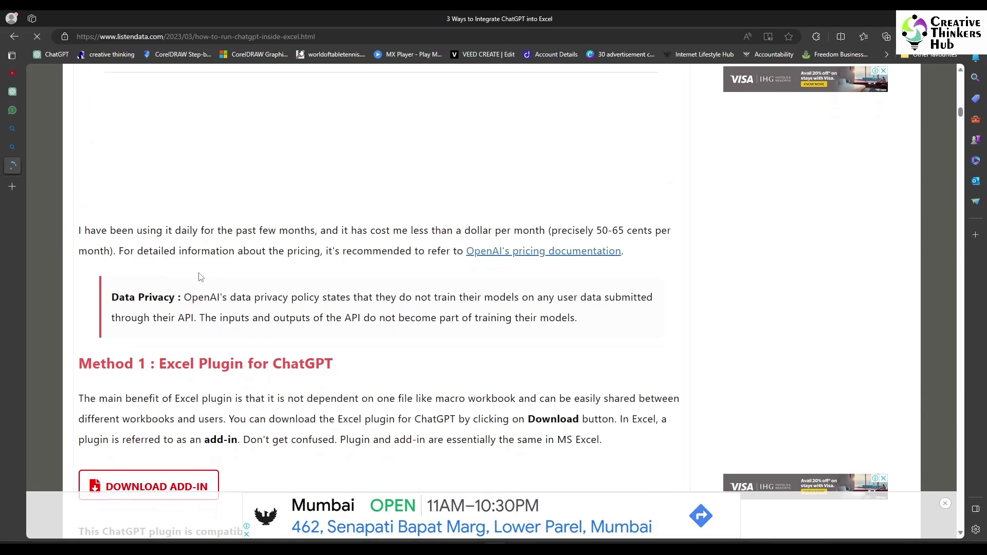
scroll(200, 277, down, 3)
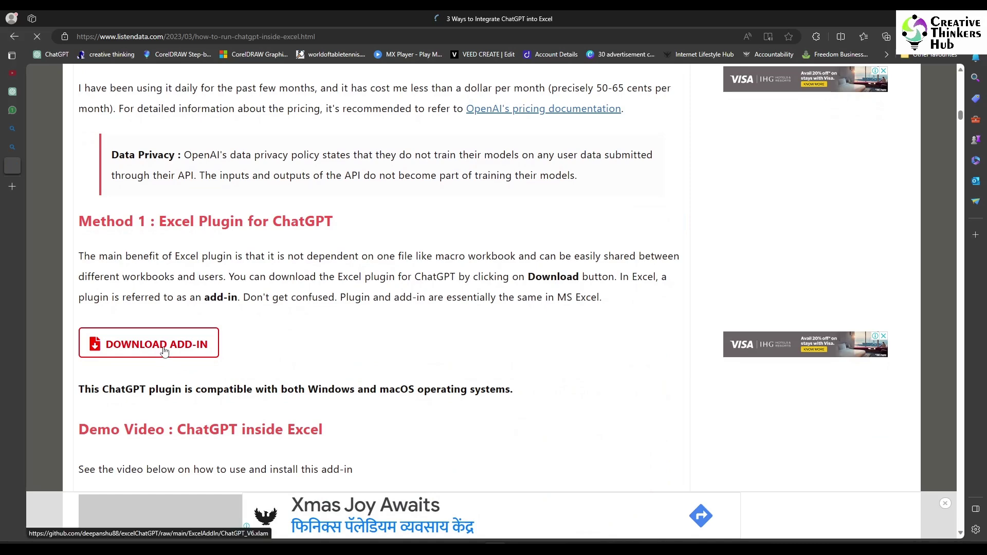
- Save ChatGPT_V6.xlam to Downloads and scroll to the How to install add-in steps
click(164, 351)
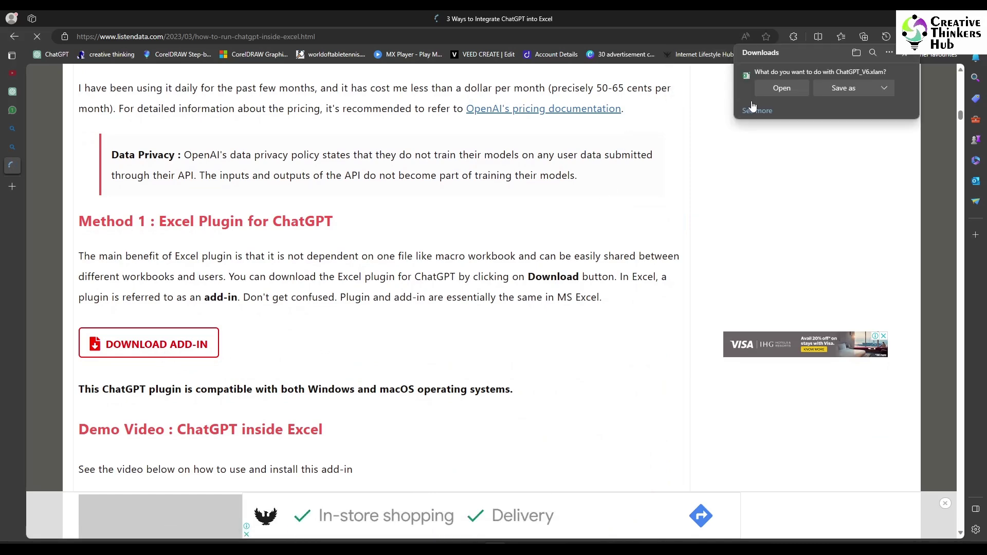
click(843, 88)
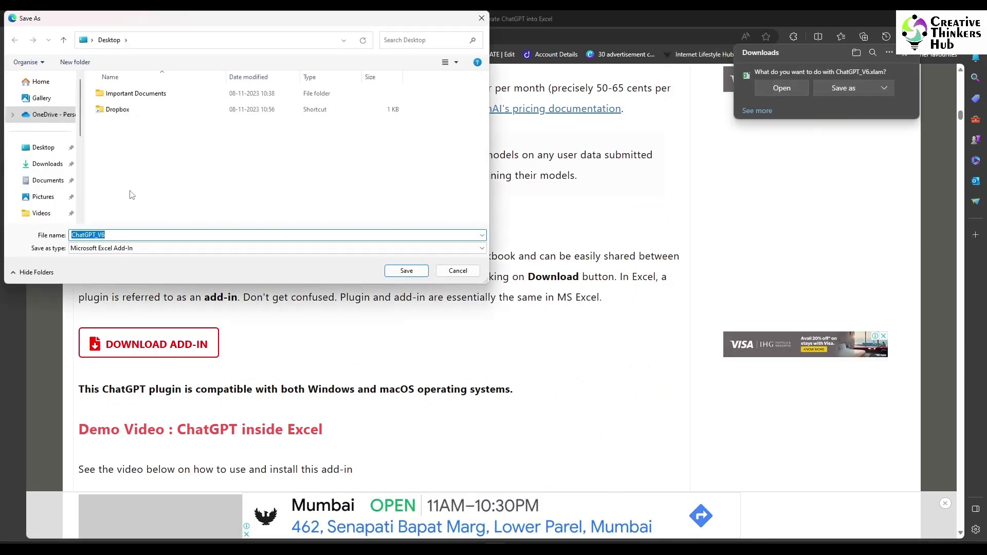
click(35, 164)
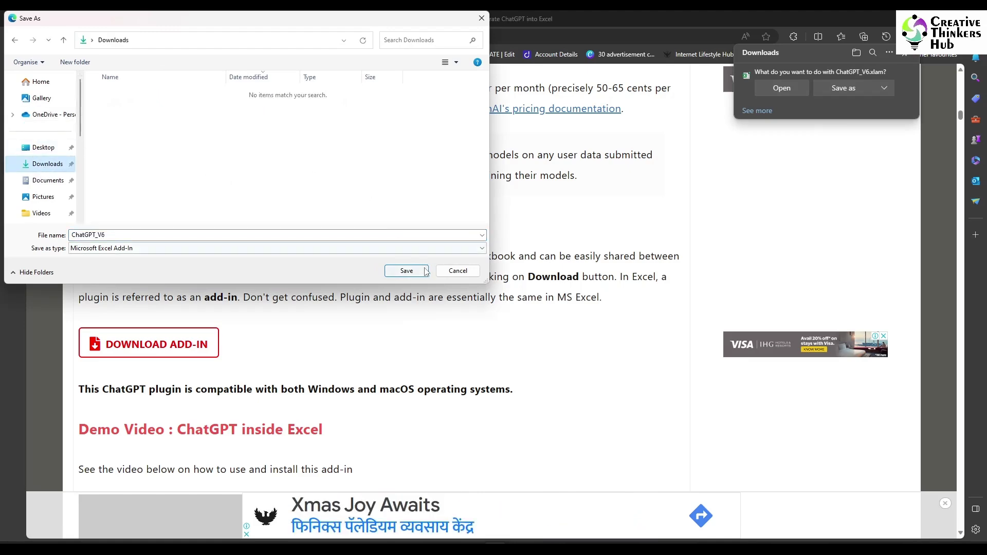
click(406, 272)
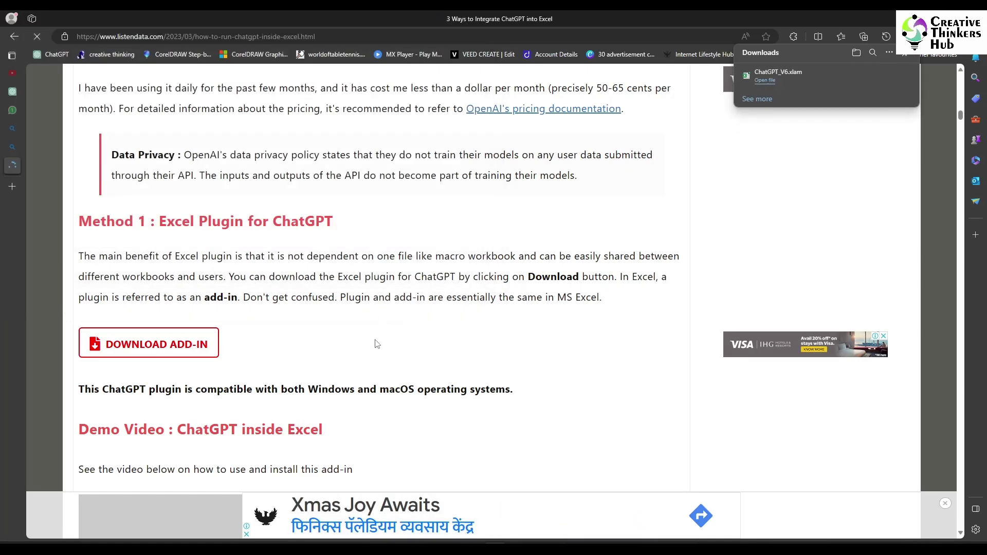
scroll(375, 313, down, 5)
scroll(419, 289, down, 8)
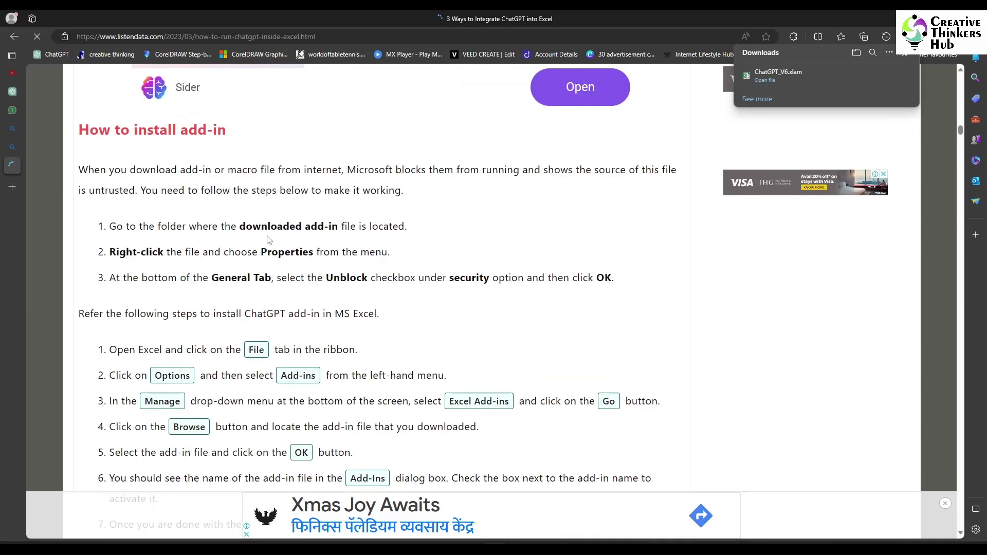
- Tick Unblock in ChatGPT_V6's Properties in Downloads and apply the change
drag(239, 226, 349, 226)
key(super+e)
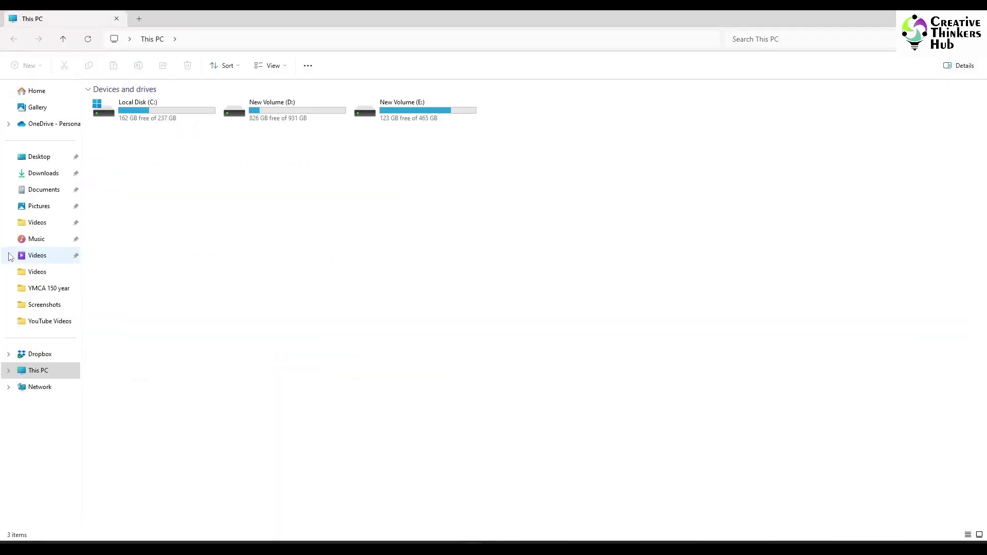
click(44, 173)
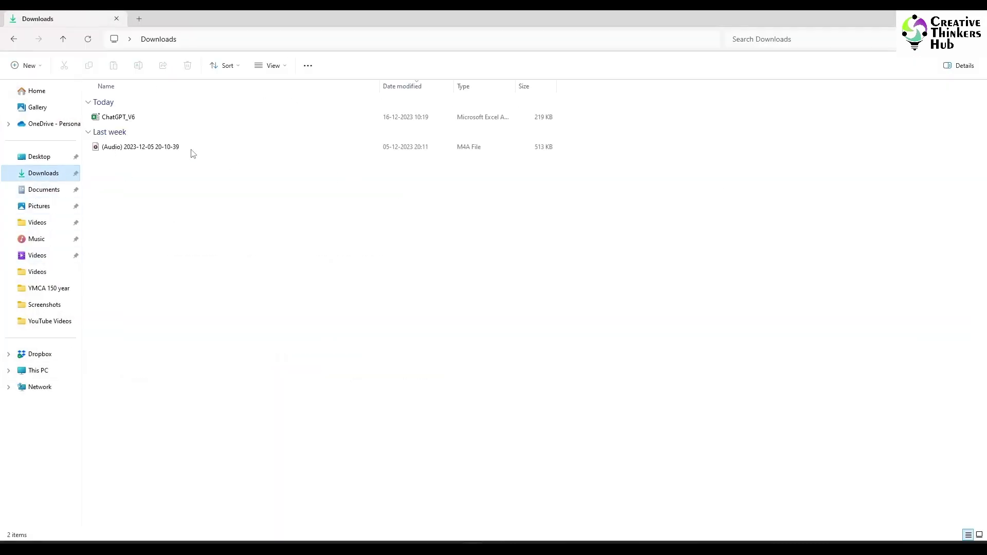
click(140, 119)
right_click(141, 120)
click(209, 252)
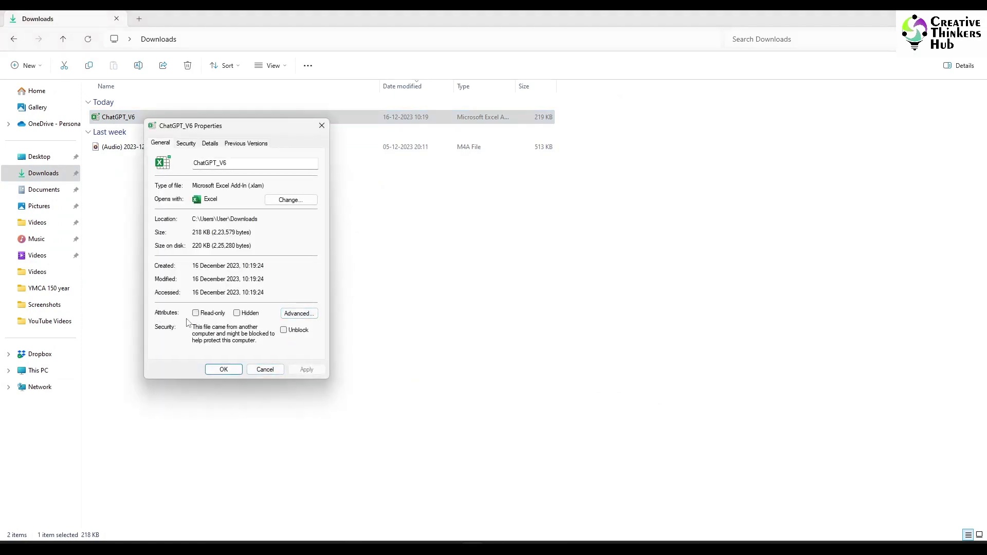
click(283, 330)
click(306, 370)
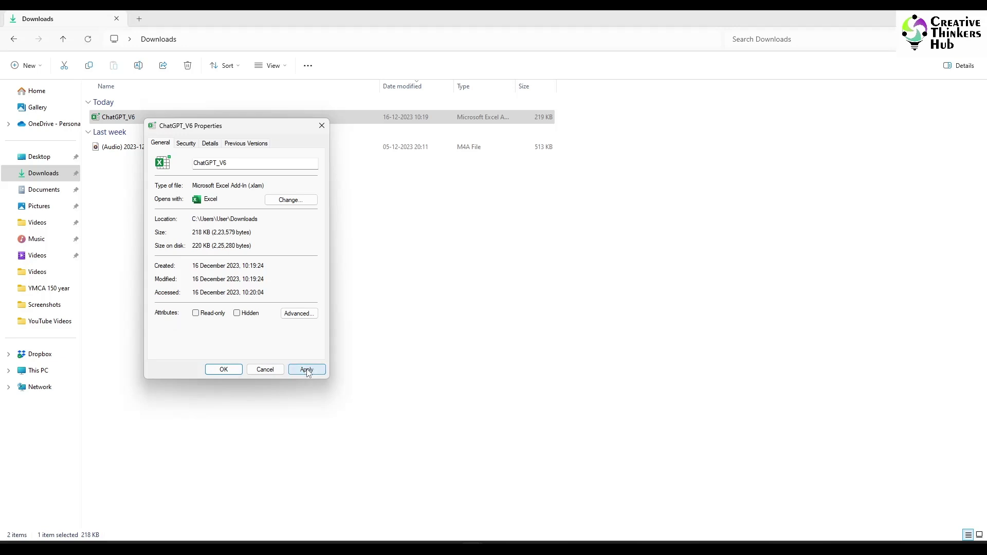
click(224, 369)
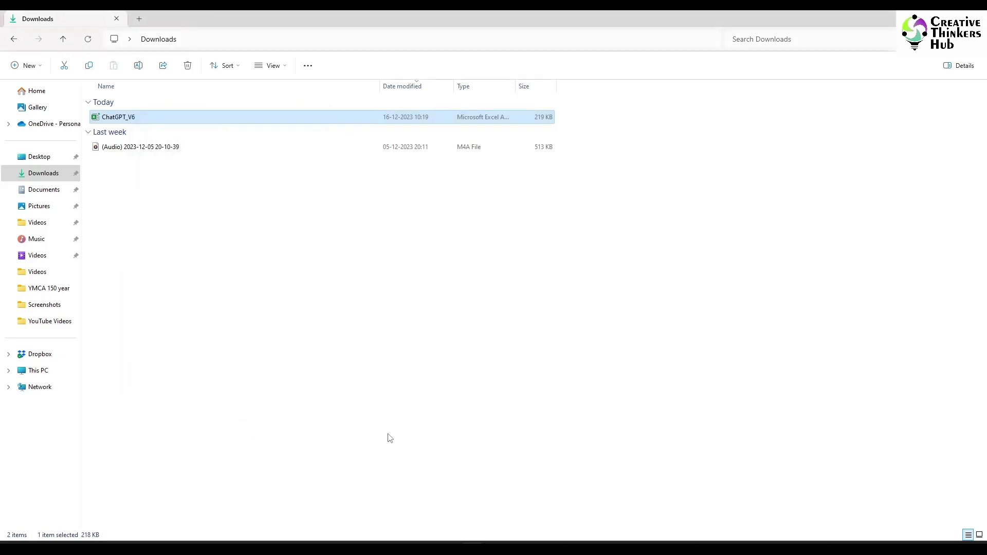
- Return to the Edge article and scroll to its add-in installation steps
click(496, 540)
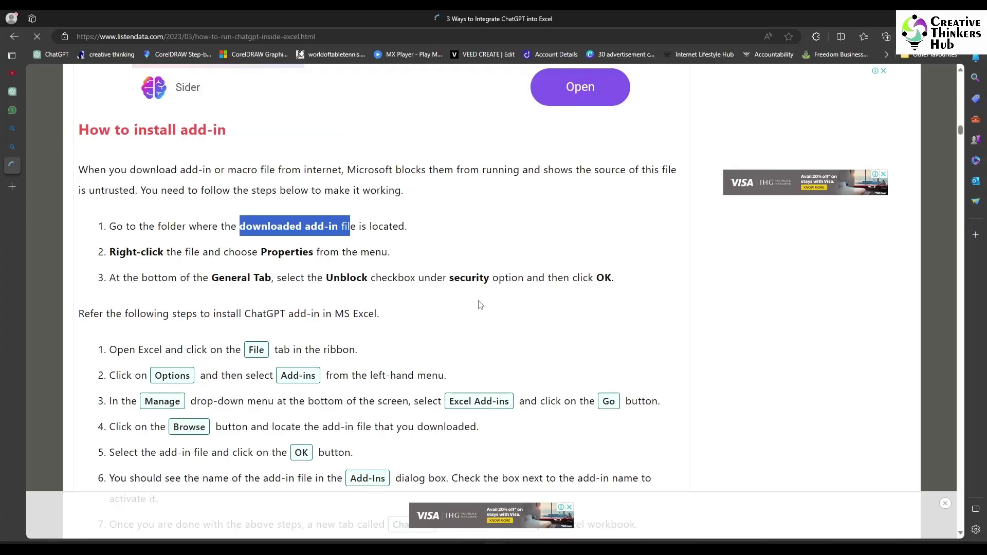
scroll(223, 291, down, 4)
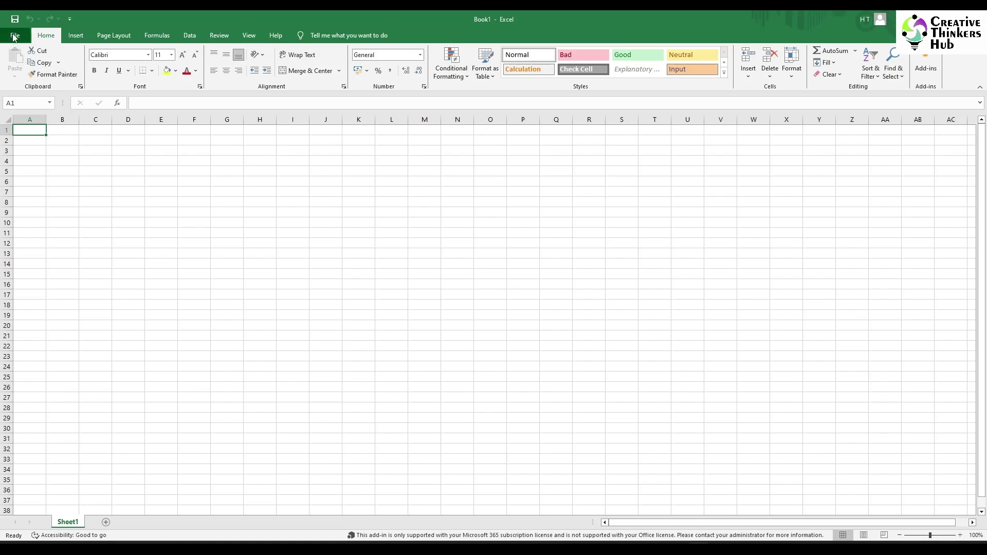
- Through Options > Add-ins > Manage Excel Add-ins, browse Downloads and add ChatGPT_V6
click(15, 35)
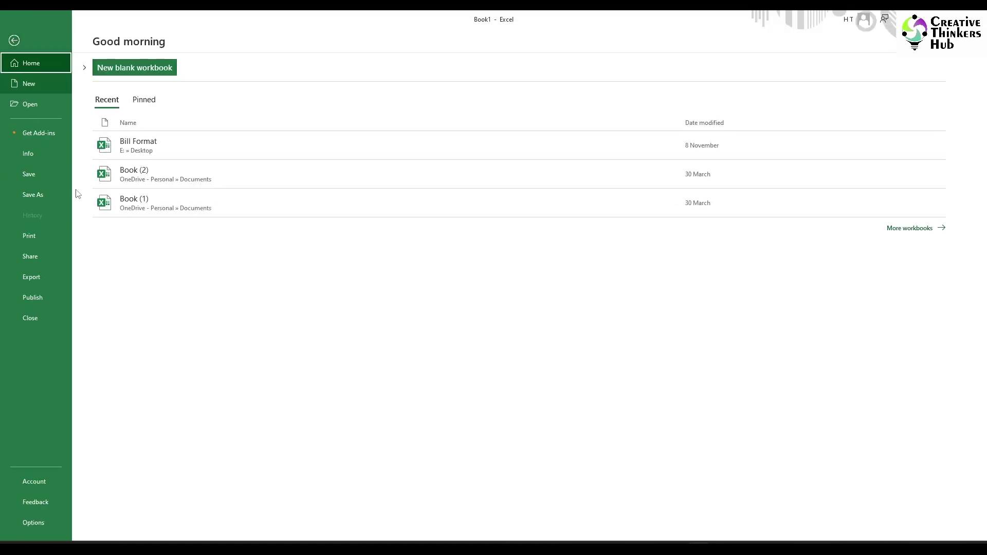
click(37, 522)
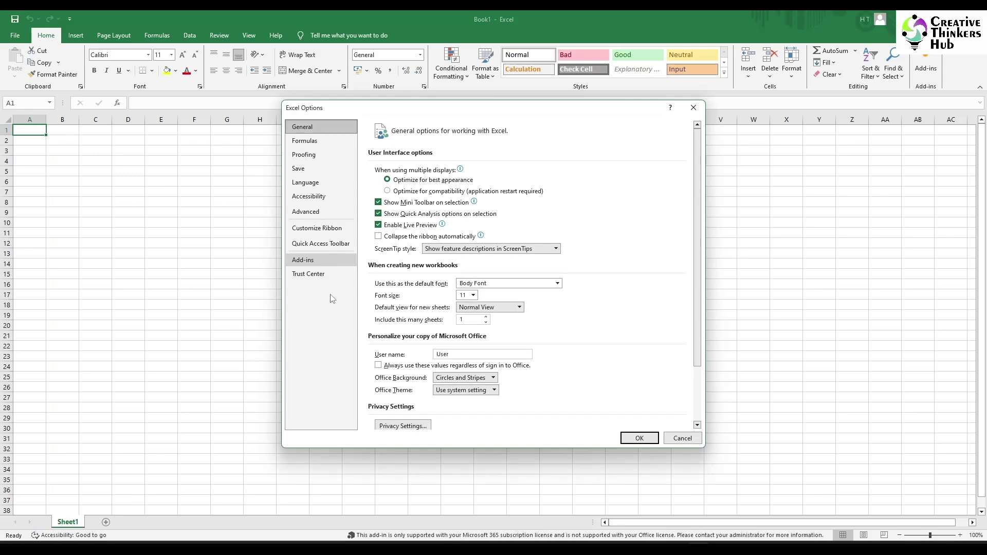
click(297, 261)
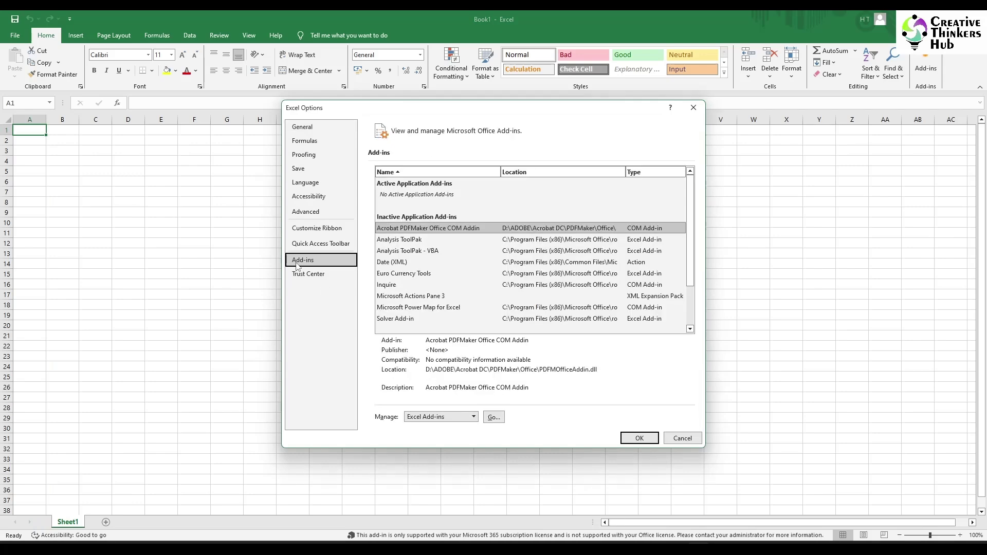
click(493, 417)
click(523, 233)
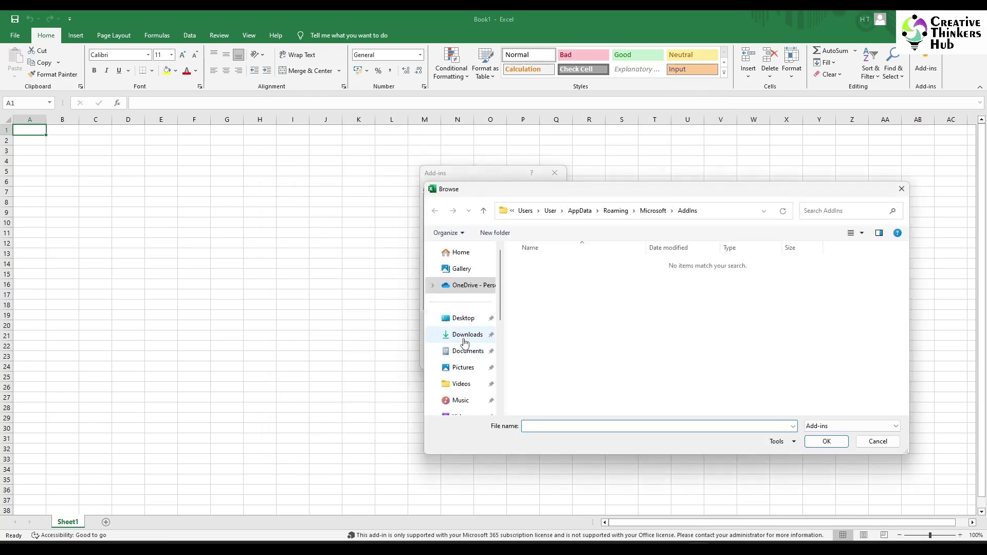
click(464, 335)
click(539, 279)
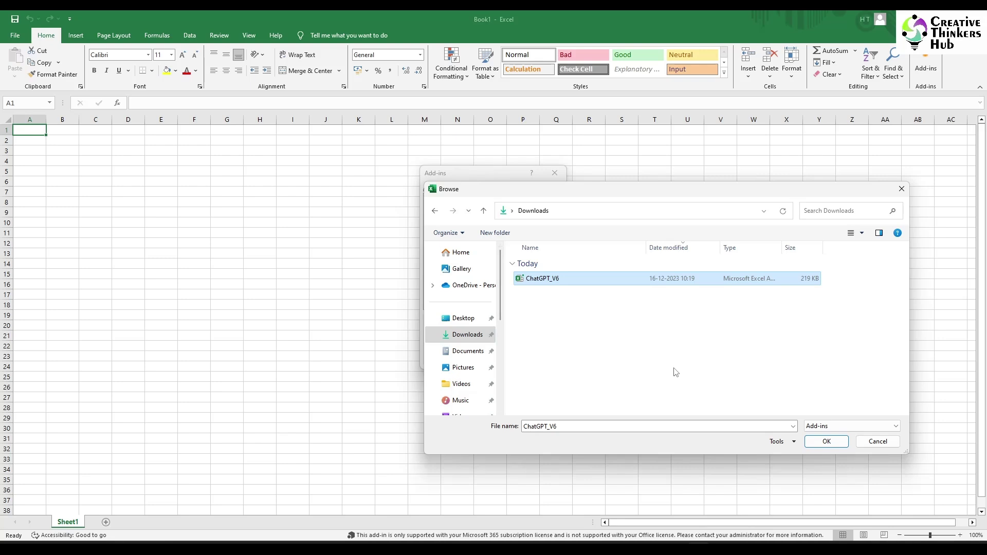
click(826, 441)
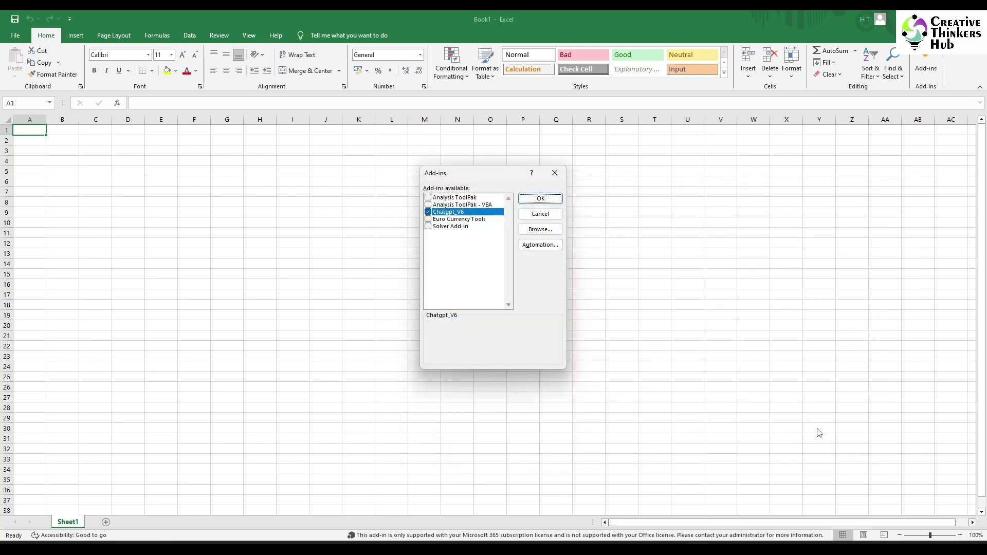
- Enable ChatGPT_V6, check the new ChatGPT tab, and open Sheet1's CEO question table
click(543, 199)
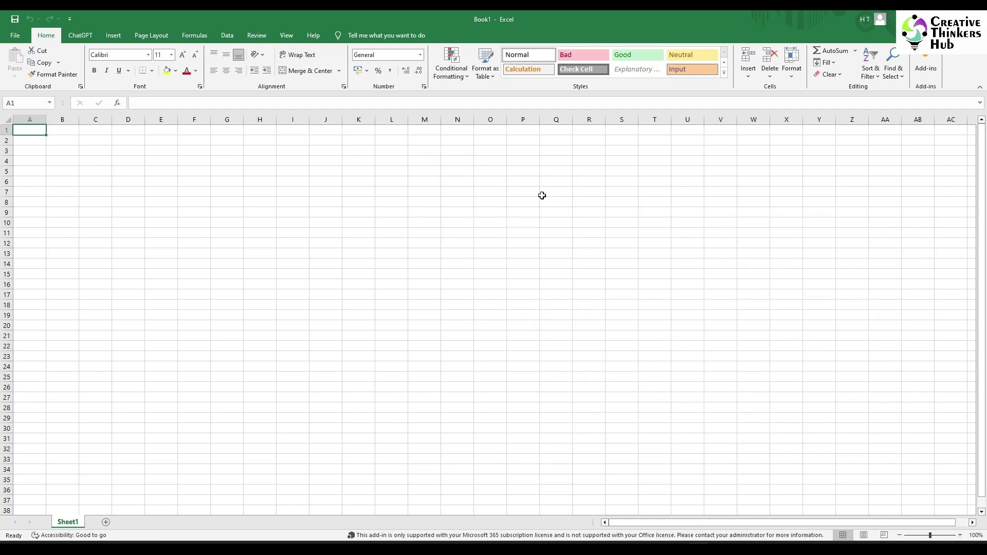
click(81, 36)
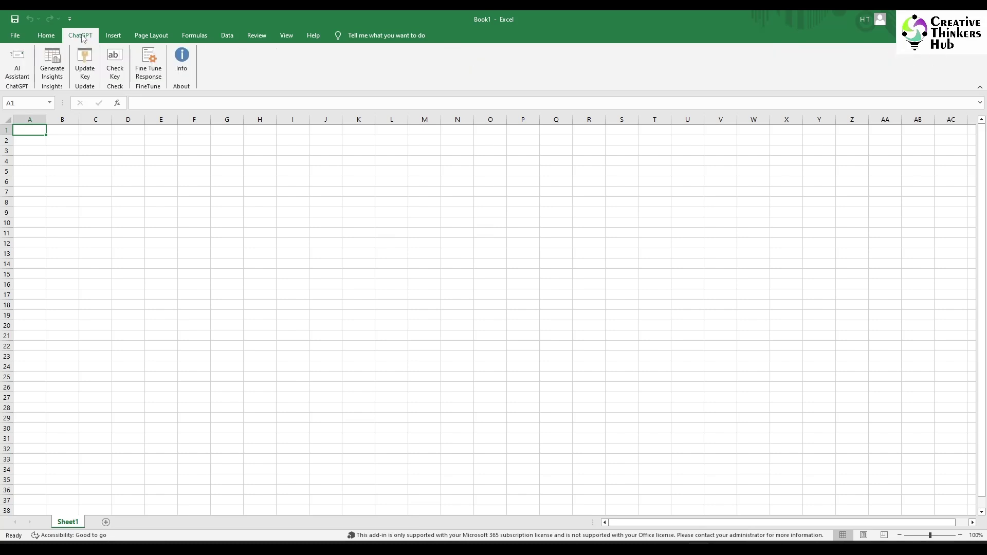
click(45, 35)
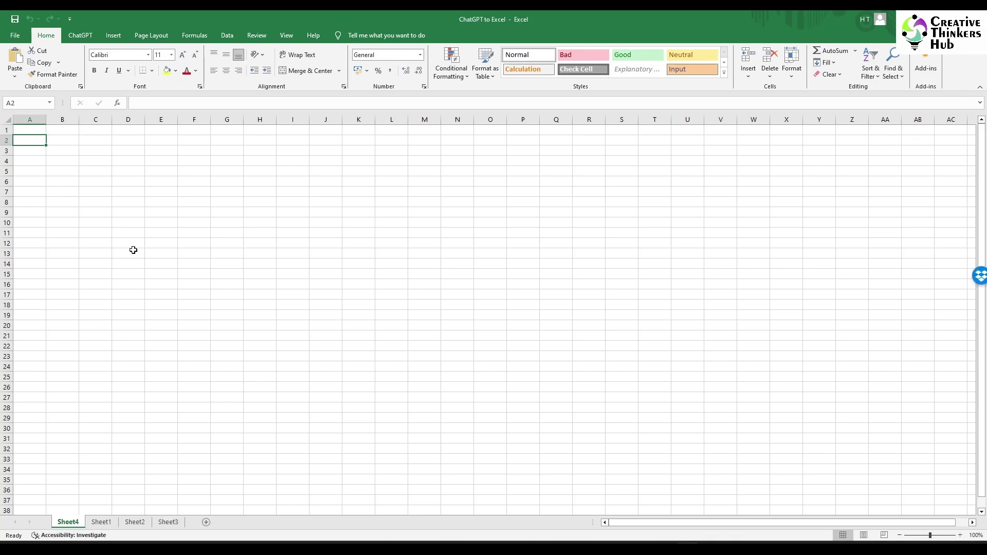
click(81, 35)
click(101, 522)
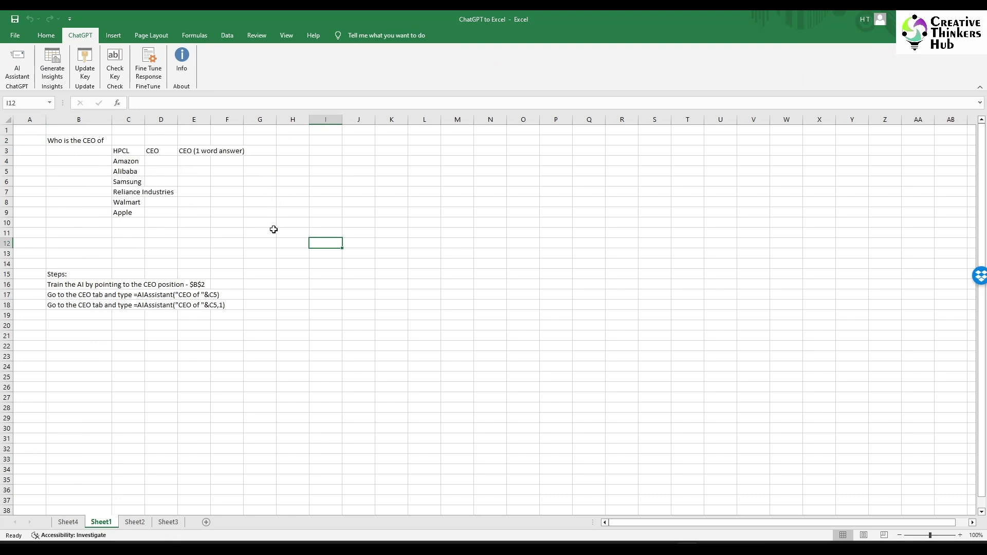
- From cell B3, run AI Assistant with $B$2 as the question cell
click(73, 153)
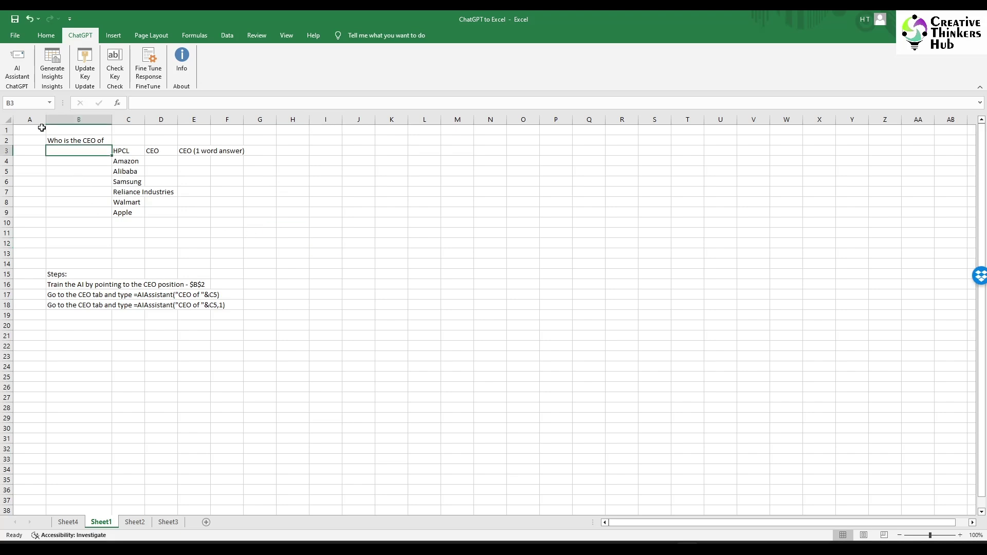
click(17, 64)
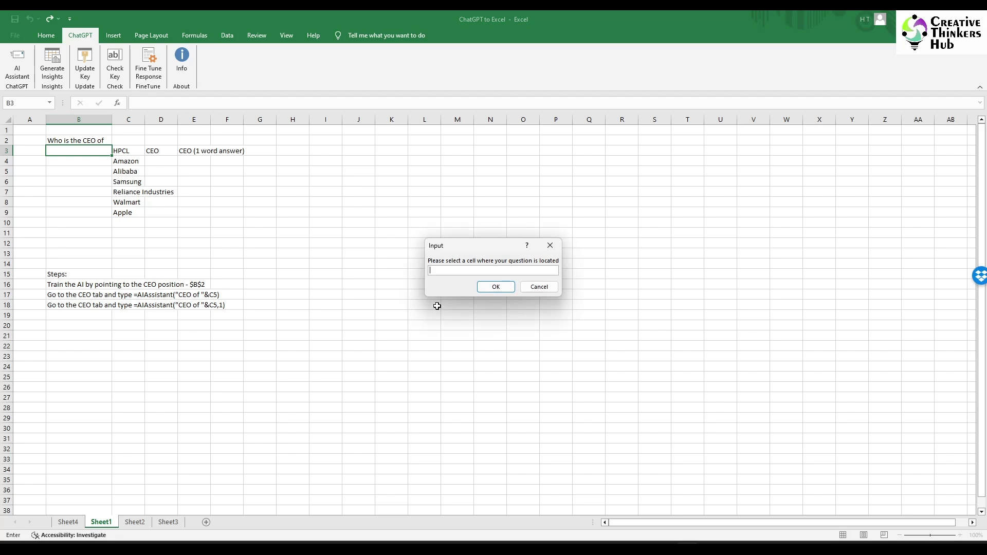
text($B$2)
click(498, 288)
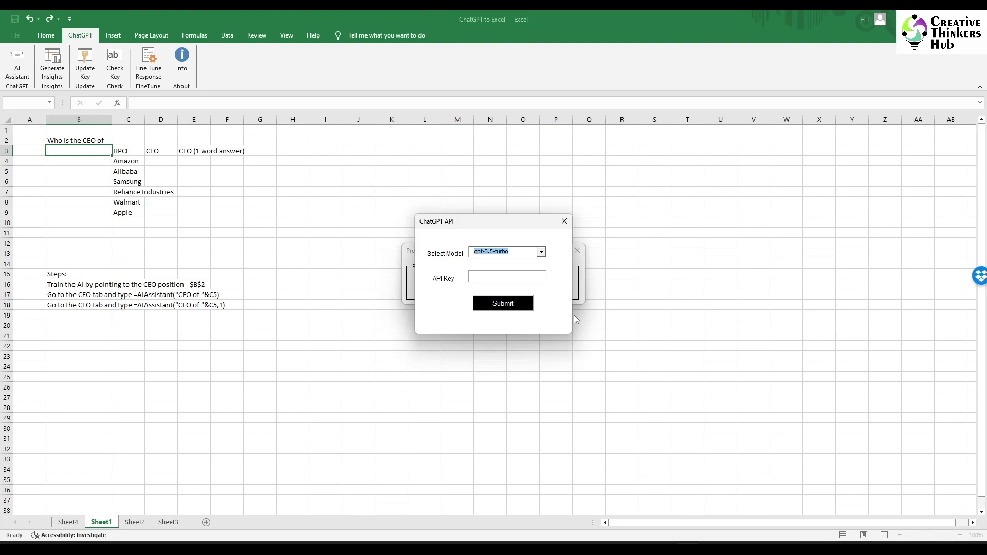
- Keep gpt-3.5-turbo as the model and go to the browser for an API key
click(541, 251)
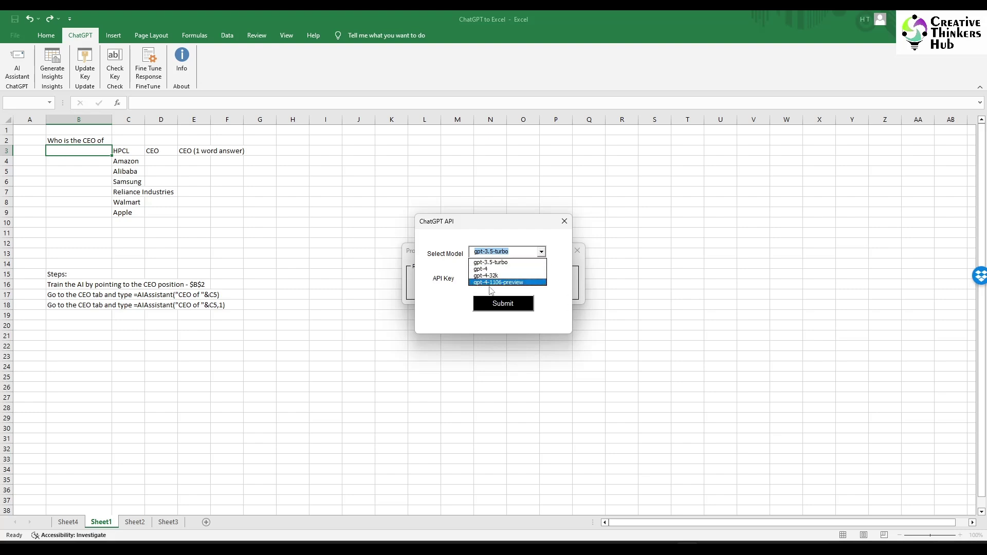
click(492, 263)
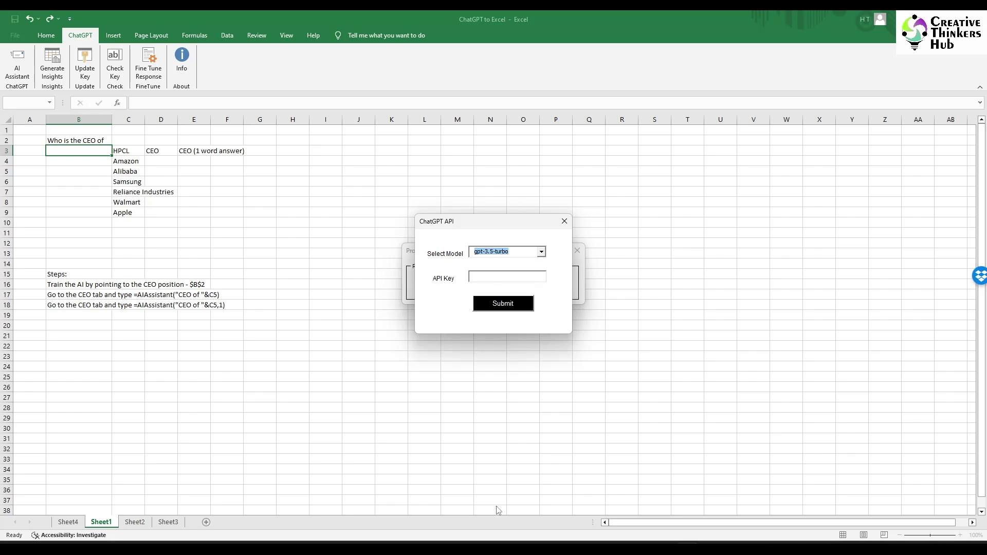
click(494, 548)
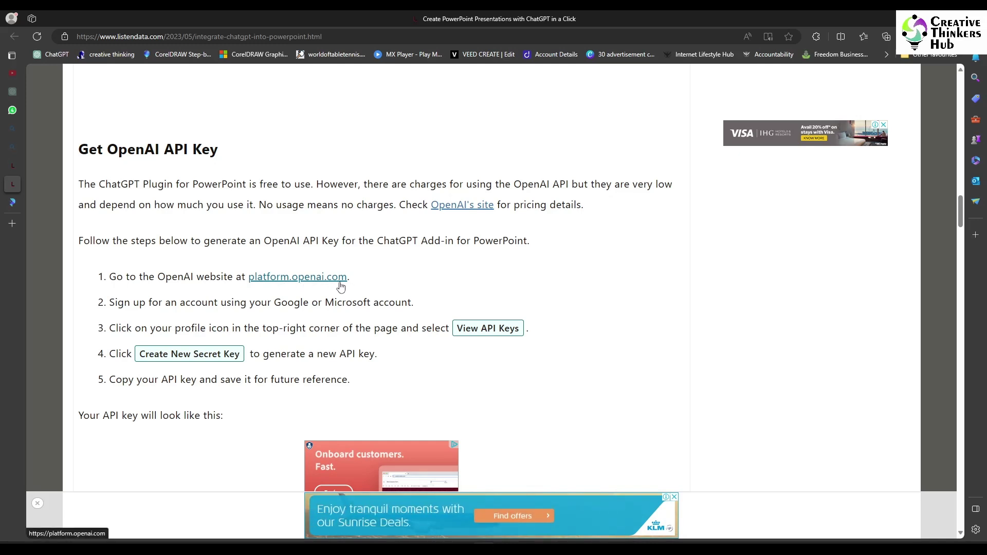
- Open the platform.openai.com link in a new Edge tab and switch to that tab
mouse_move(10, 226)
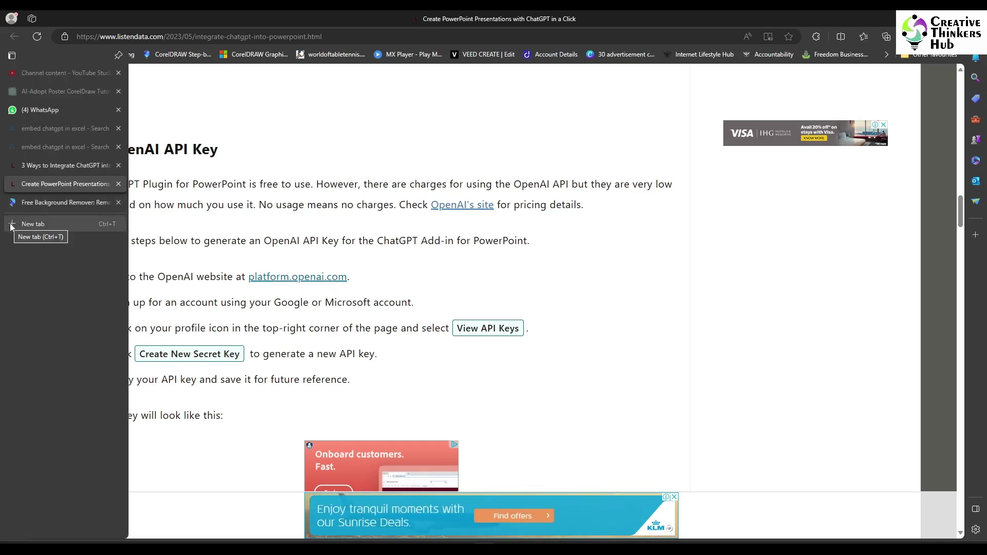
right_click(347, 279)
click(353, 288)
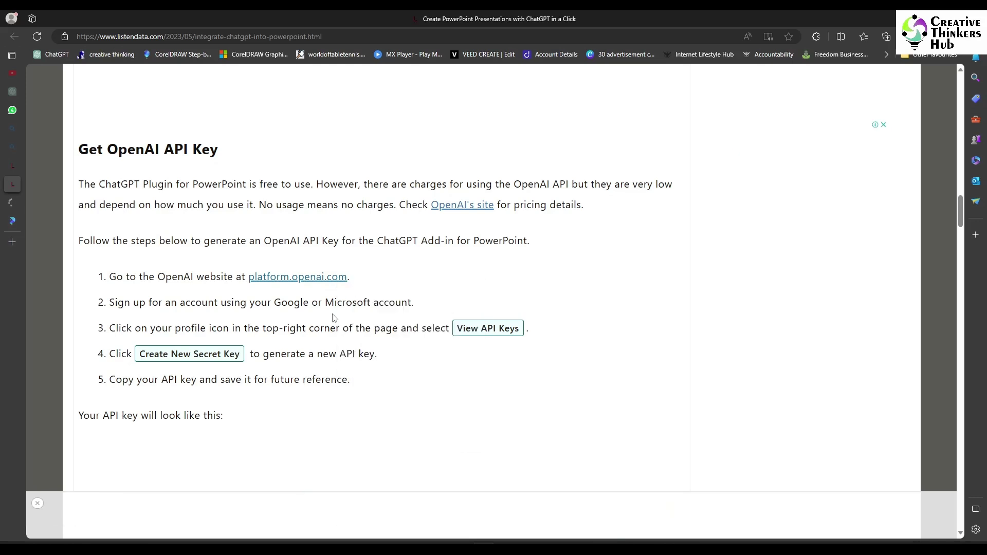
key(ctrl+Tab)
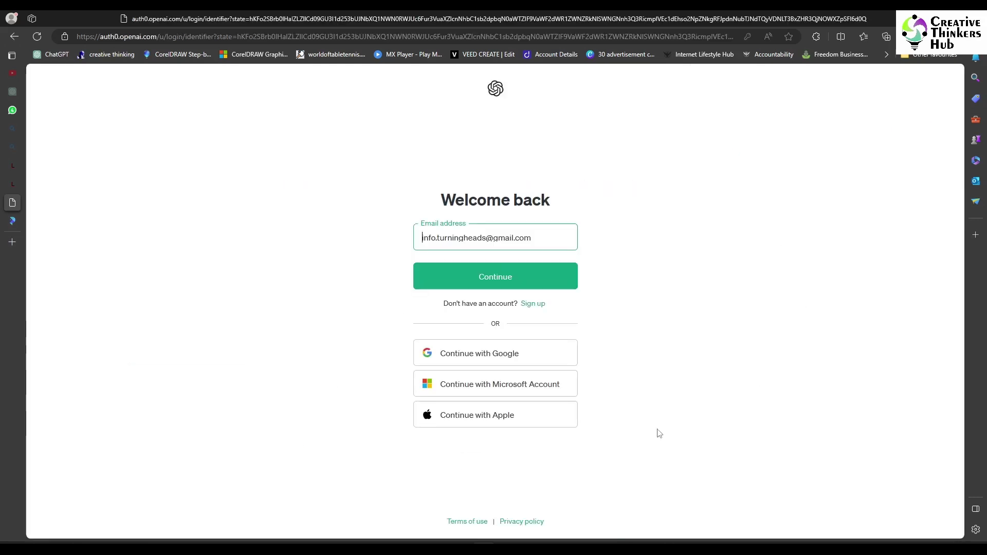
- Sign in with the Microsoft account, check the listendata article tab, then open the API keys page
click(548, 390)
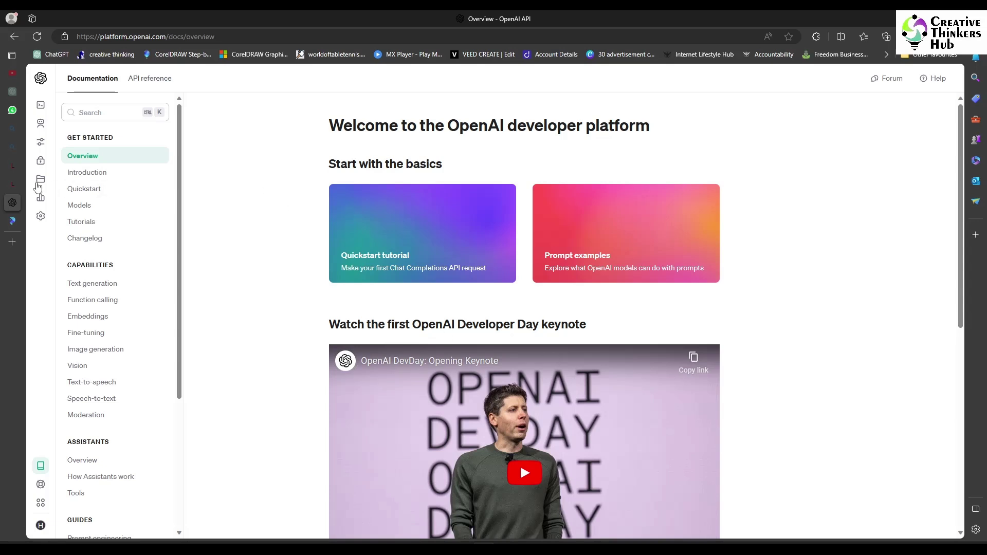
mouse_move(58, 185)
click(58, 185)
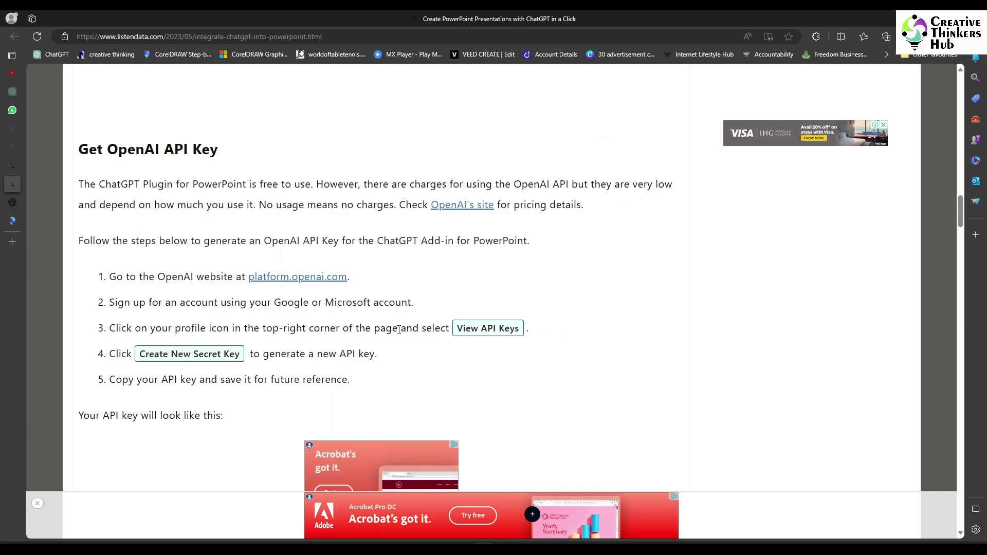
click(14, 203)
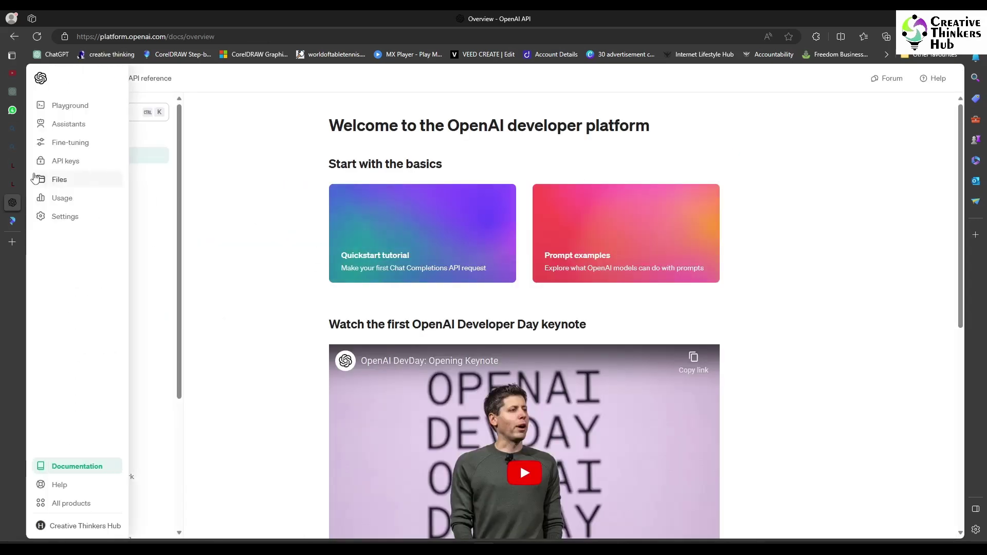
click(61, 164)
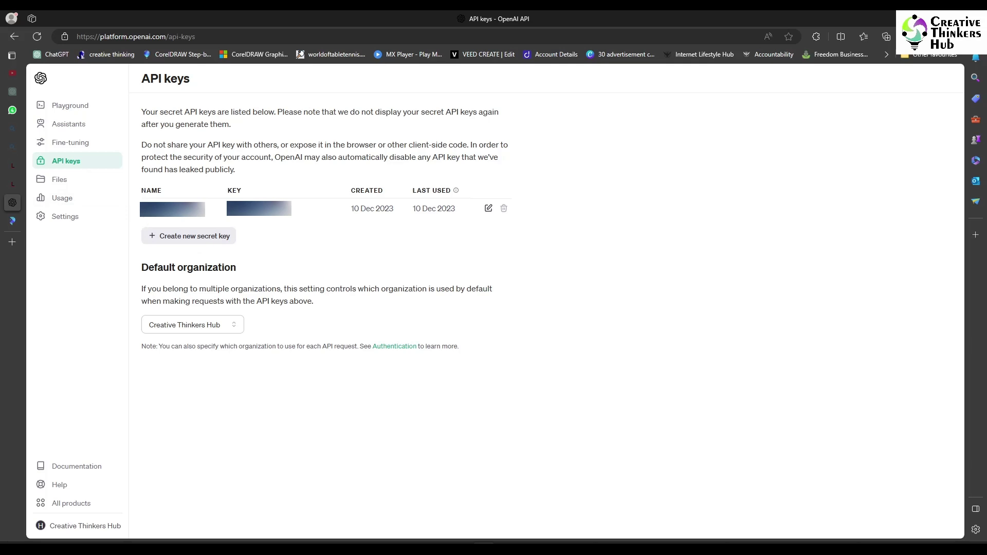
- Copy the saved API key from the Word notes and return to Excel's ChatGPT API dialog
double_click(172, 208)
key(alt+Tab)
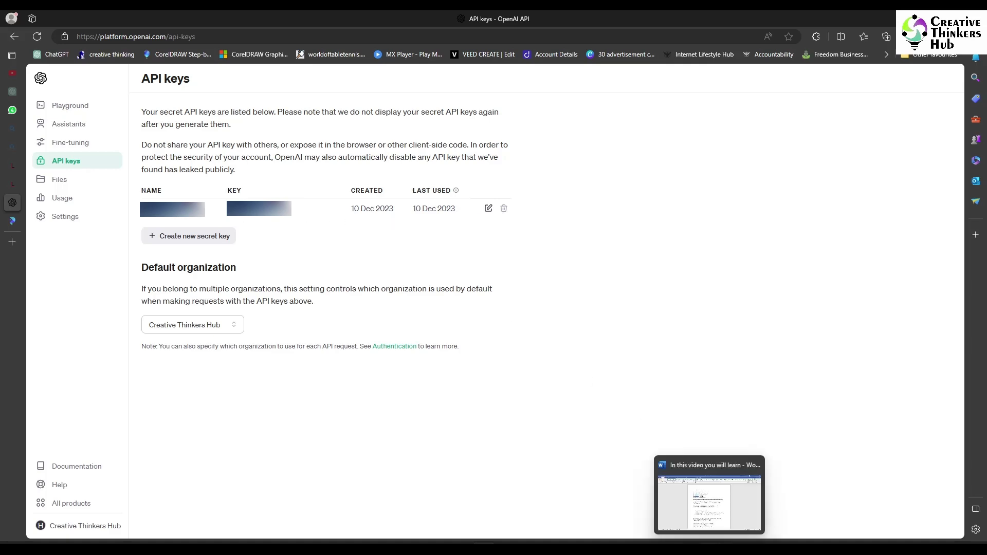
double_click(334, 316)
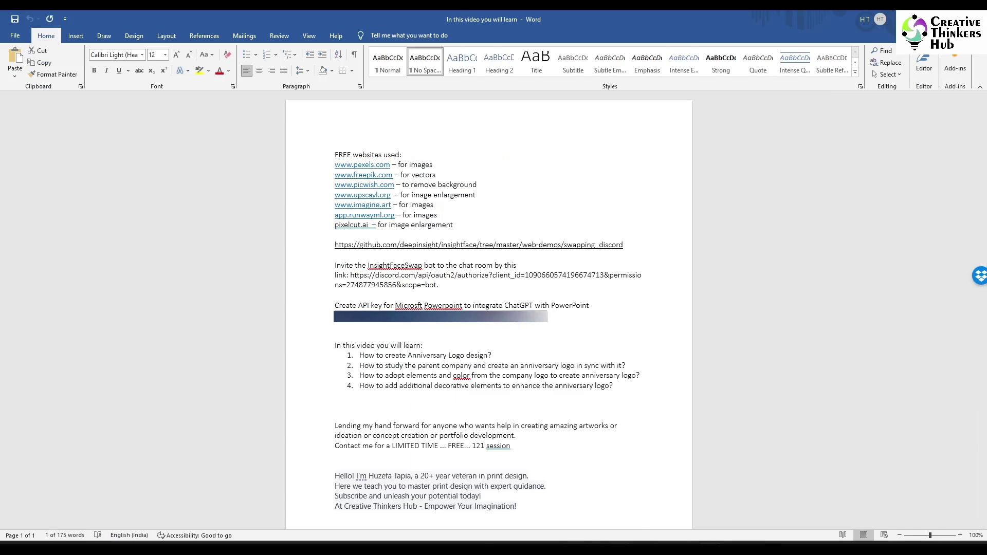
key(alt+Tab)
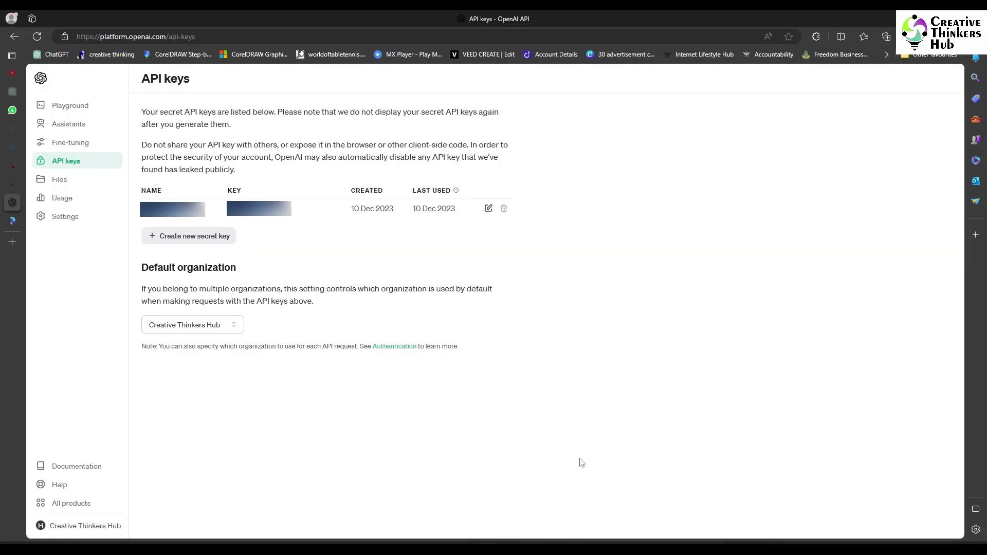
key(alt+Tab)
- Paste and submit the API key, then enter =AIAssistant("CEO of "&C4) in B3
key(ctrl+v)
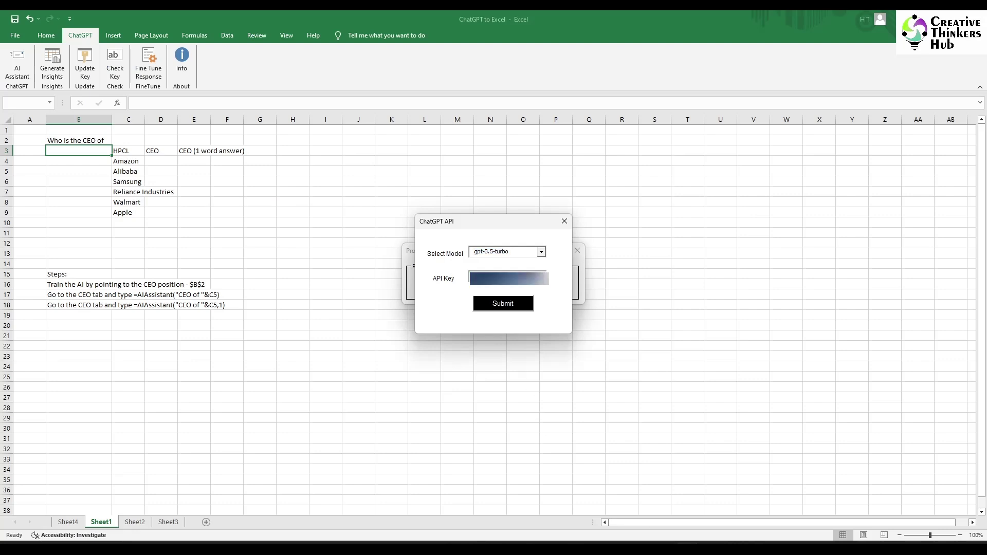
click(503, 304)
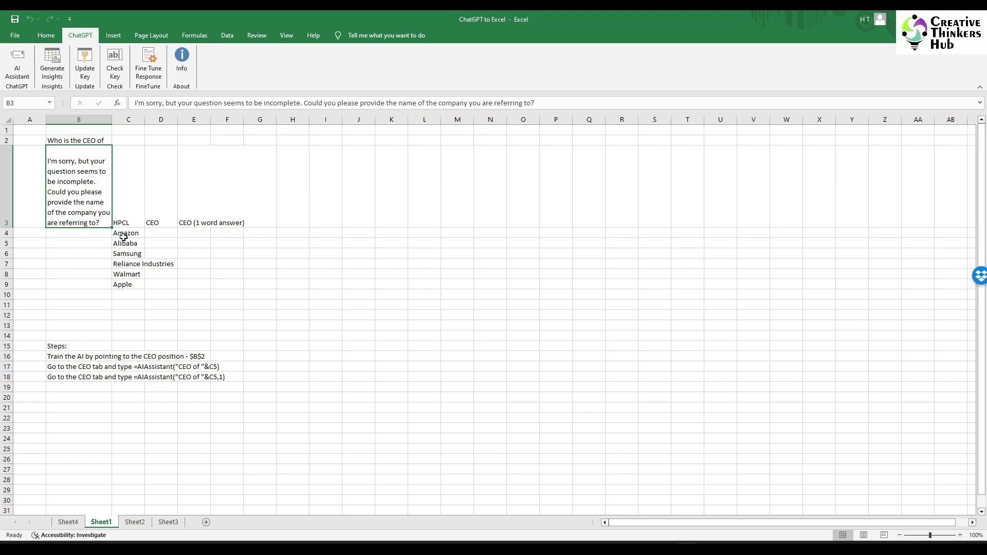
text(=)
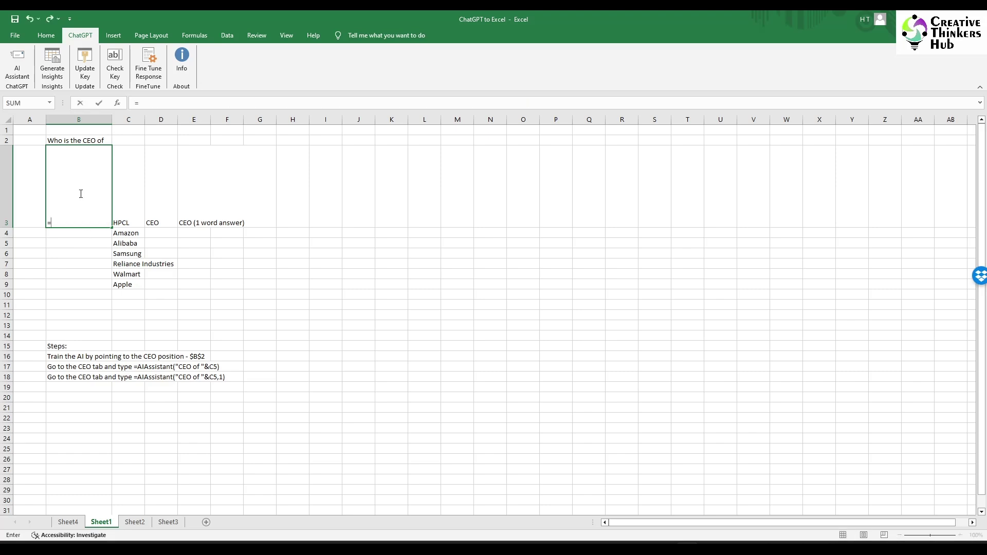
text(AI)
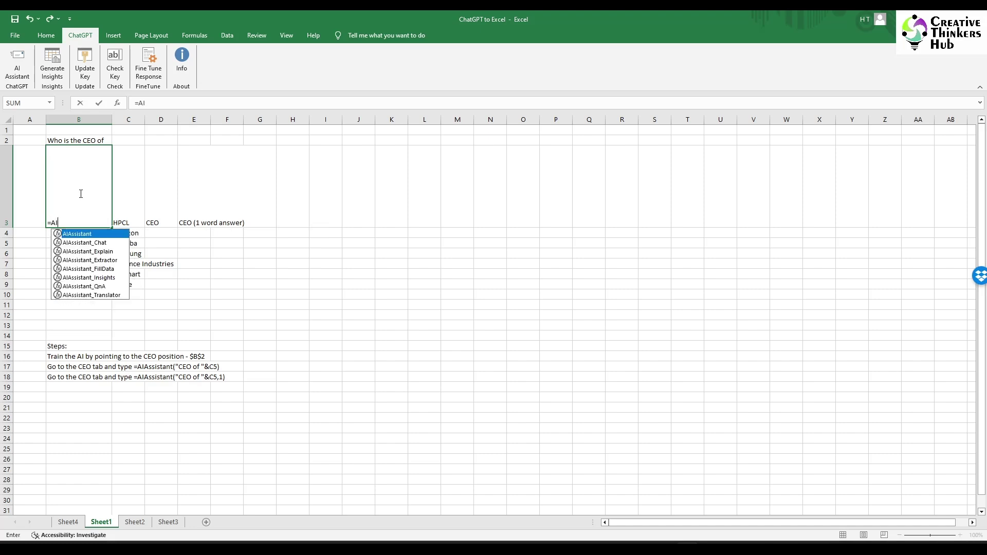
double_click(81, 235)
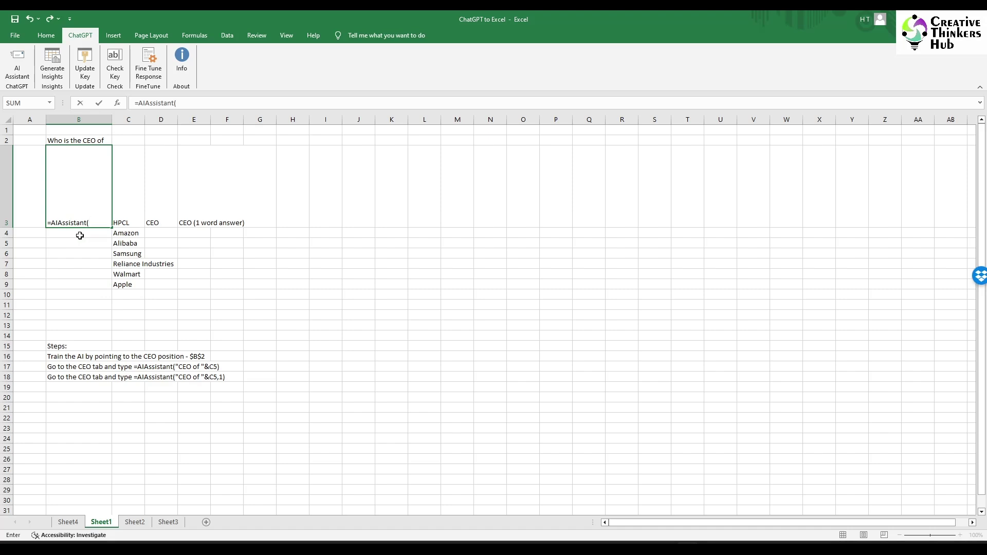
text("CEO of)
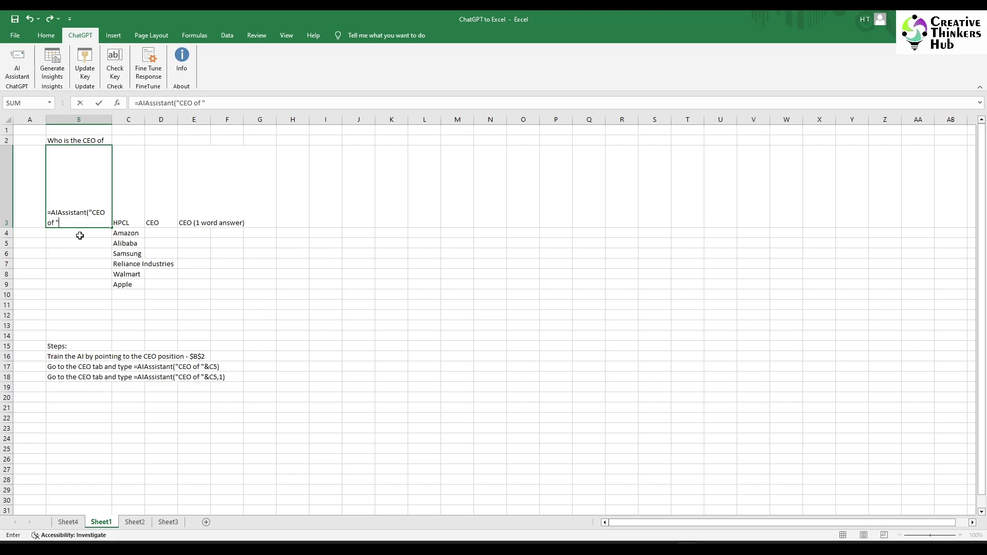
text(" &C5)
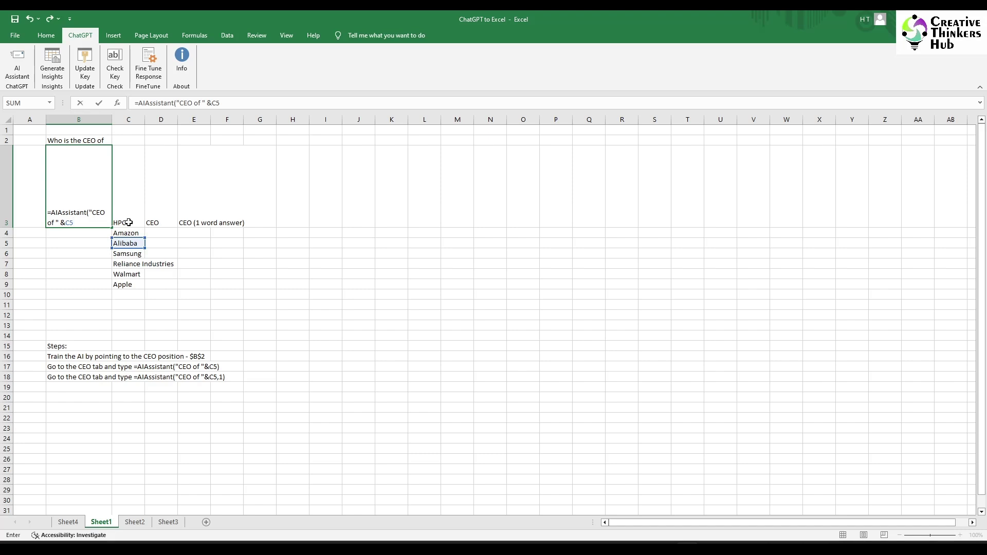
key(BackSpace)
text(4)
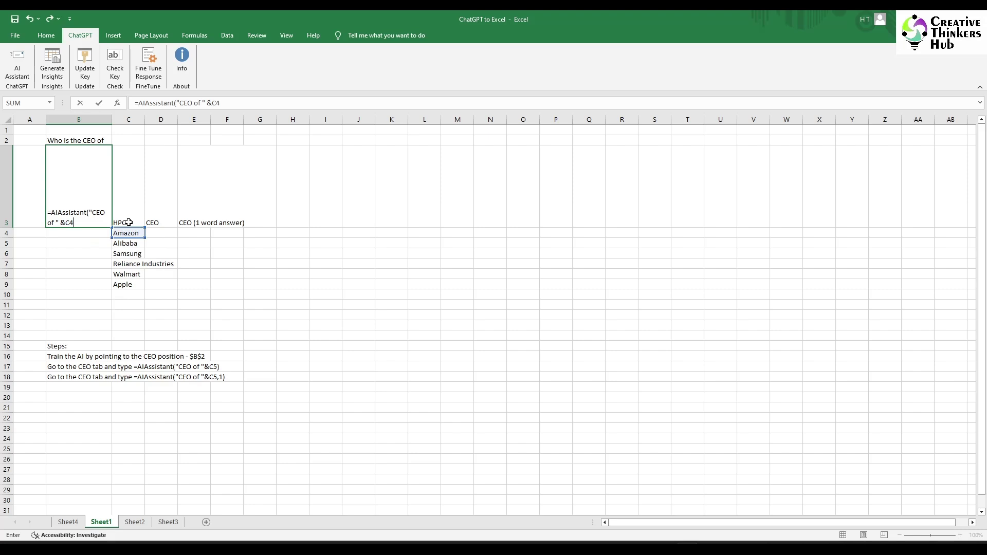
key(Return)
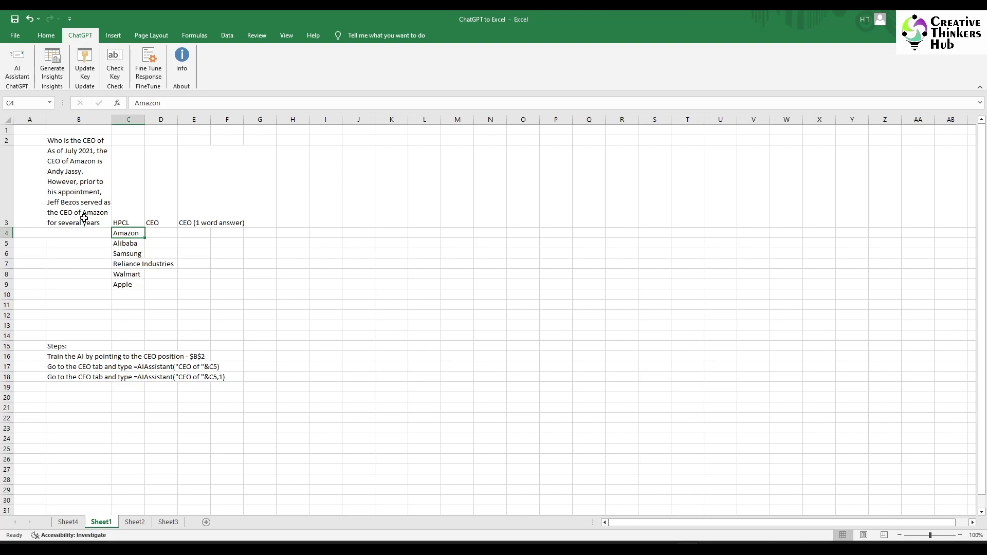
- Enter =AIAssistant("CEO of"&C4,1) in E4 to get a one-word CEO answer
click(152, 234)
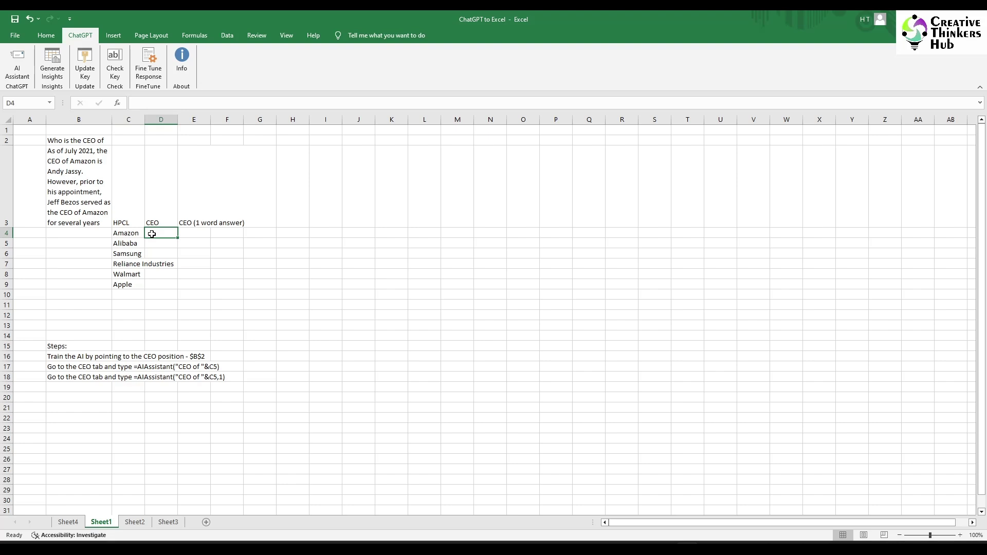
key(Right)
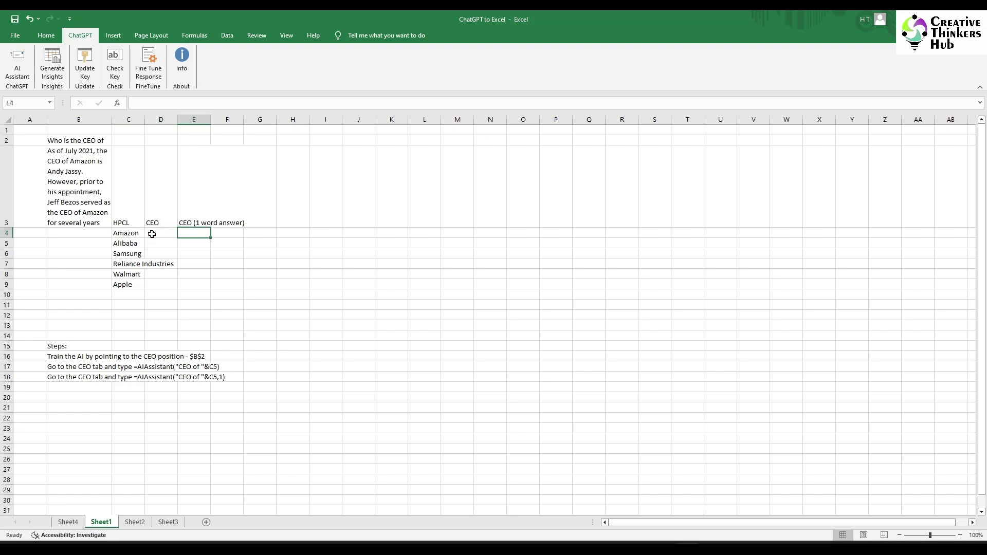
text(=AI)
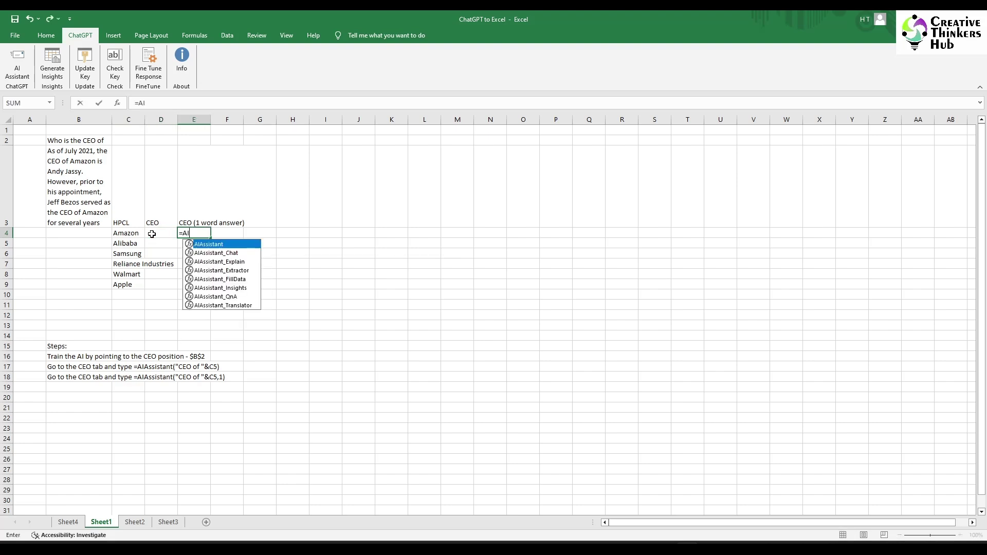
double_click(229, 244)
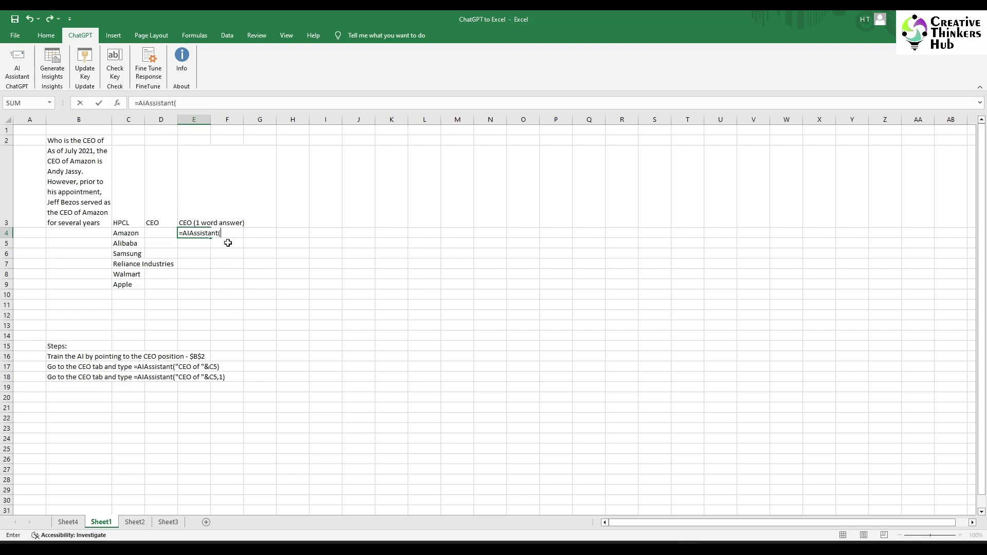
text("CEO of"&C5)
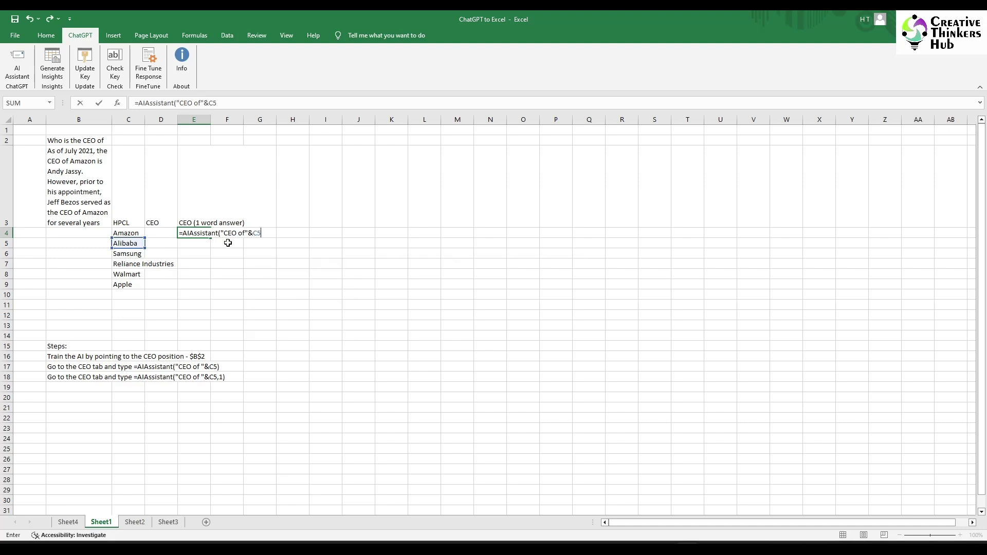
key(BackSpace)
text(4)
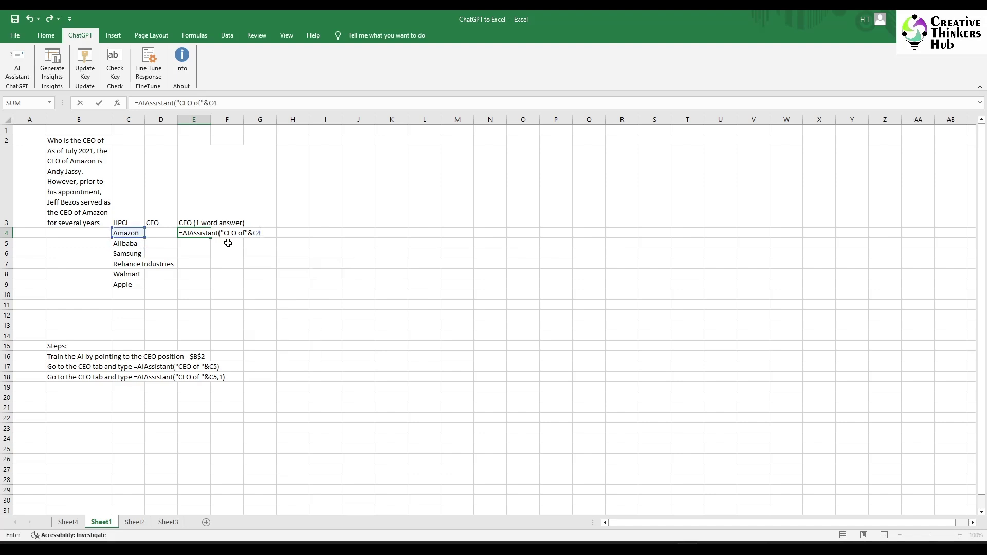
text(,1))
key(Return)
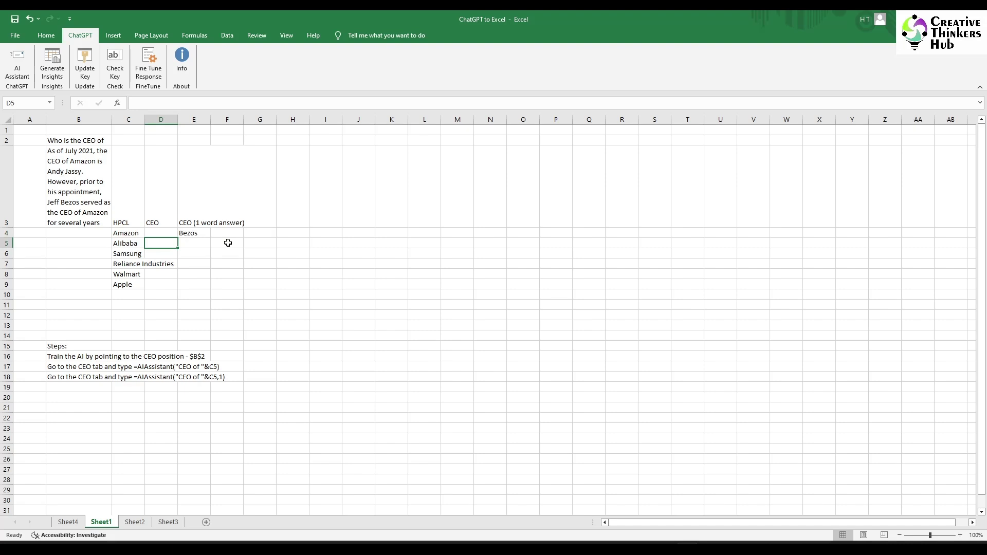
- Fill the E4 formula down to E9 for the remaining companies
click(206, 236)
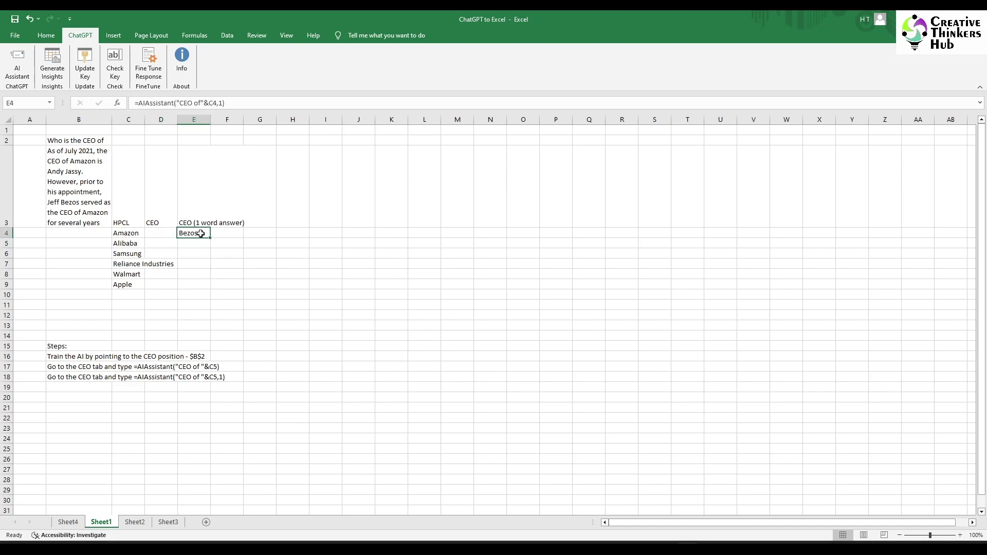
drag(210, 238, 212, 290)
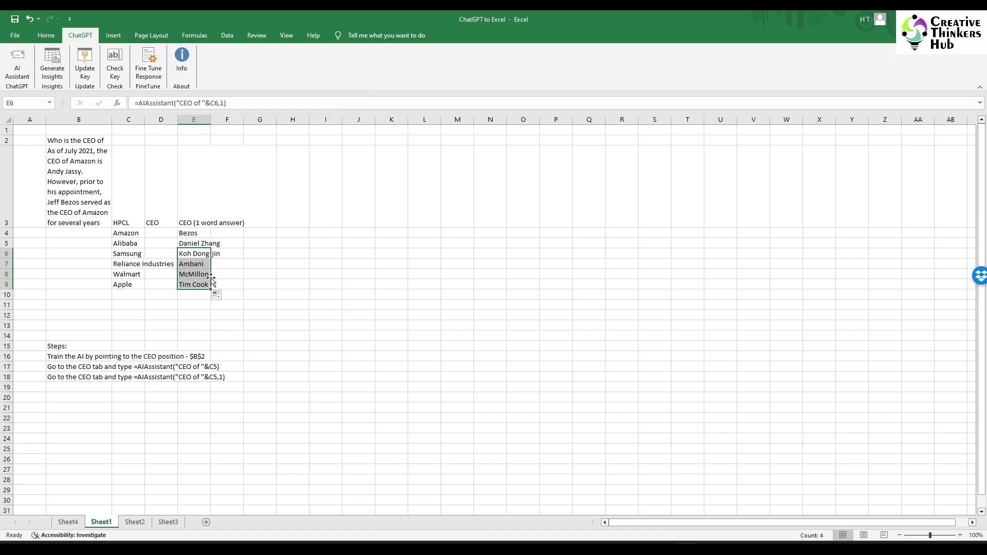
click(291, 278)
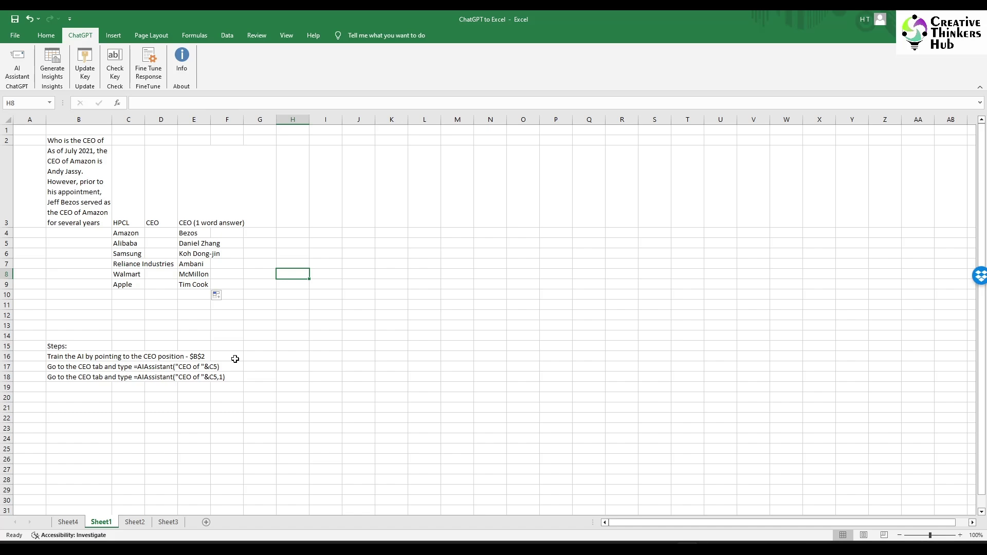
- On Sheet2, widen column B for the capitals and review F15's =AIAssistant_FillData(A3:B6) formula
click(134, 521)
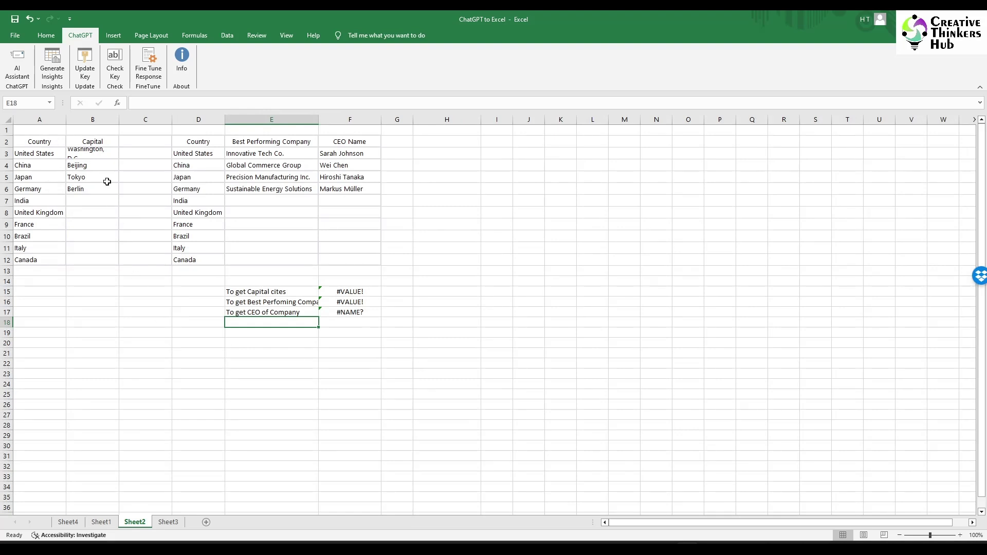
drag(119, 119, 132, 119)
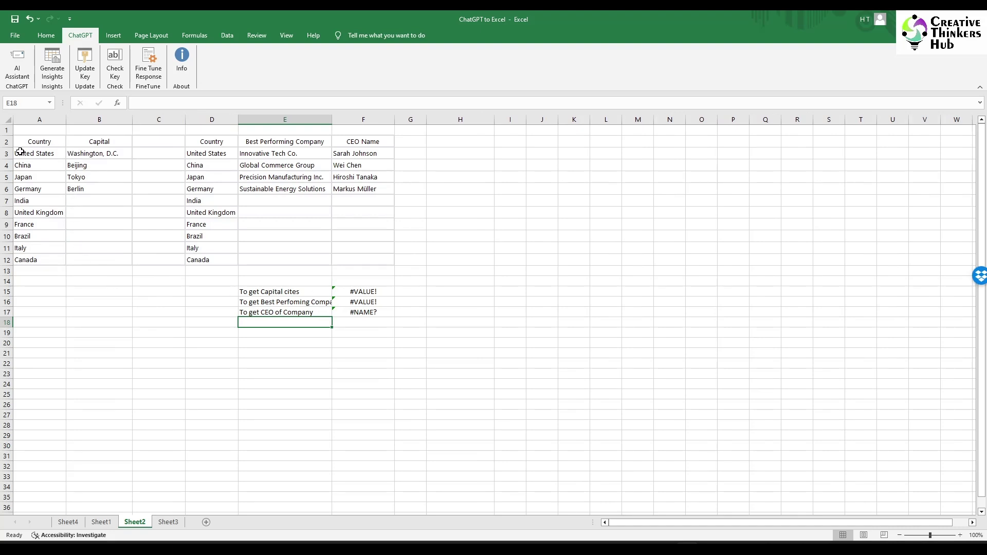
drag(23, 152, 107, 190)
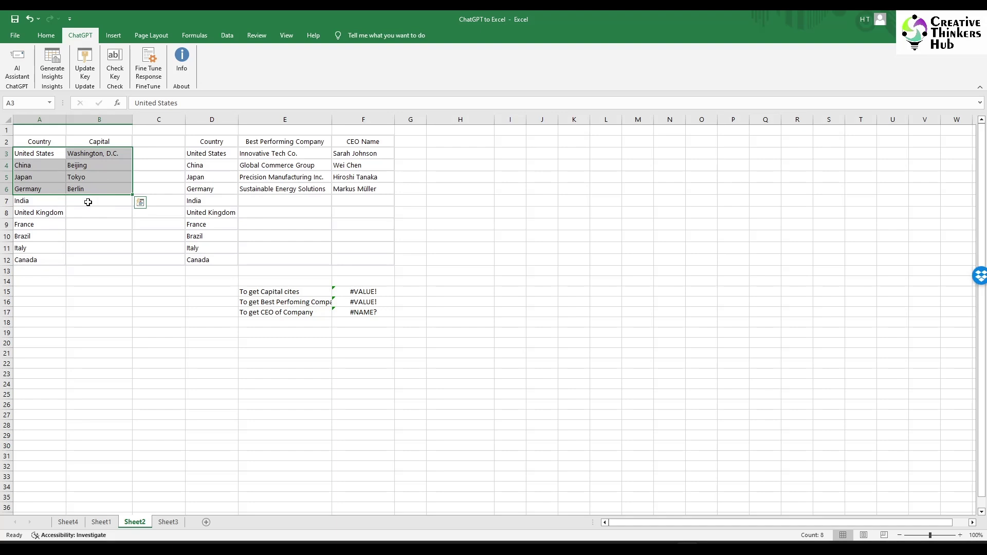
drag(86, 200, 85, 263)
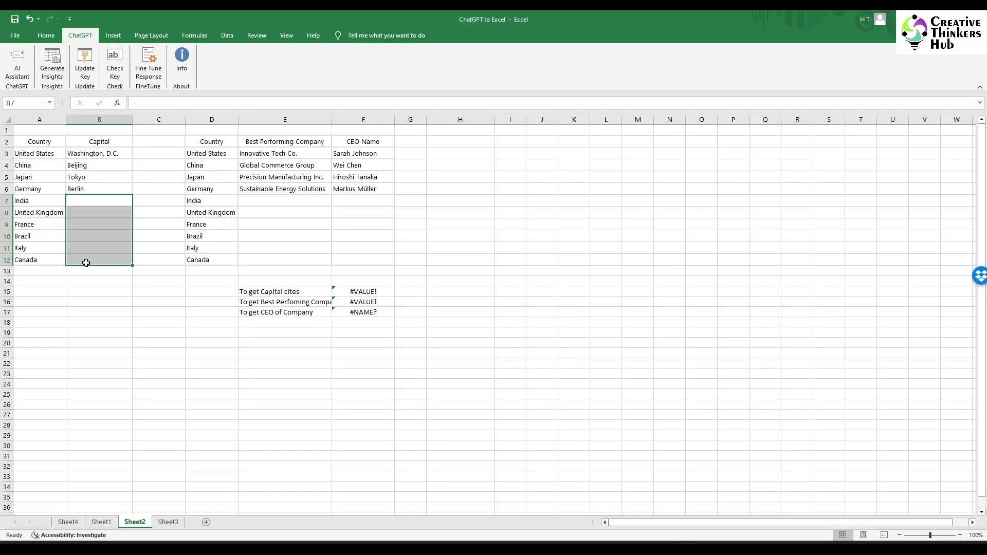
click(340, 292)
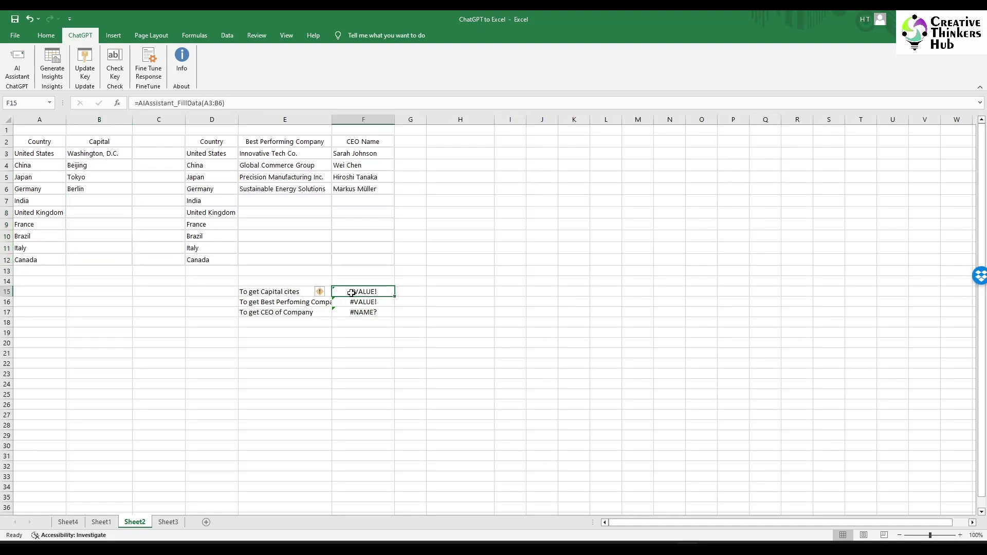
drag(178, 103, 202, 102)
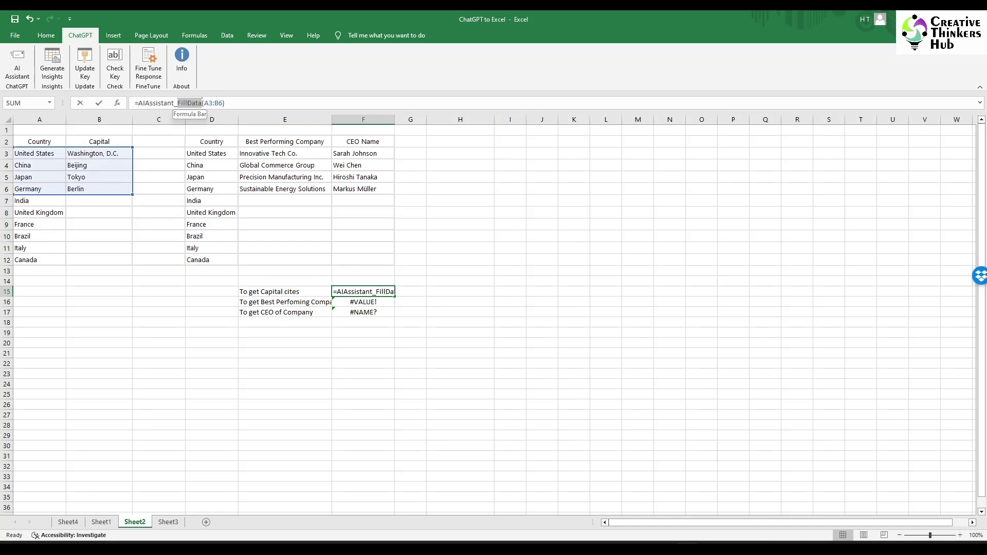
- Enter =AIAssistant_FillData(A3:B6,A7) in B7 to return New Delhi for India
click(101, 198)
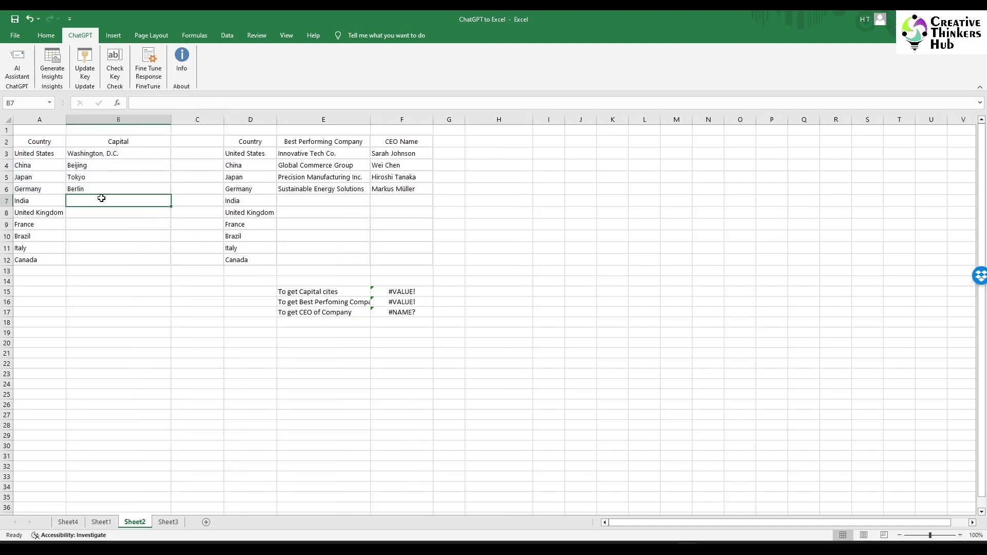
text(=AI)
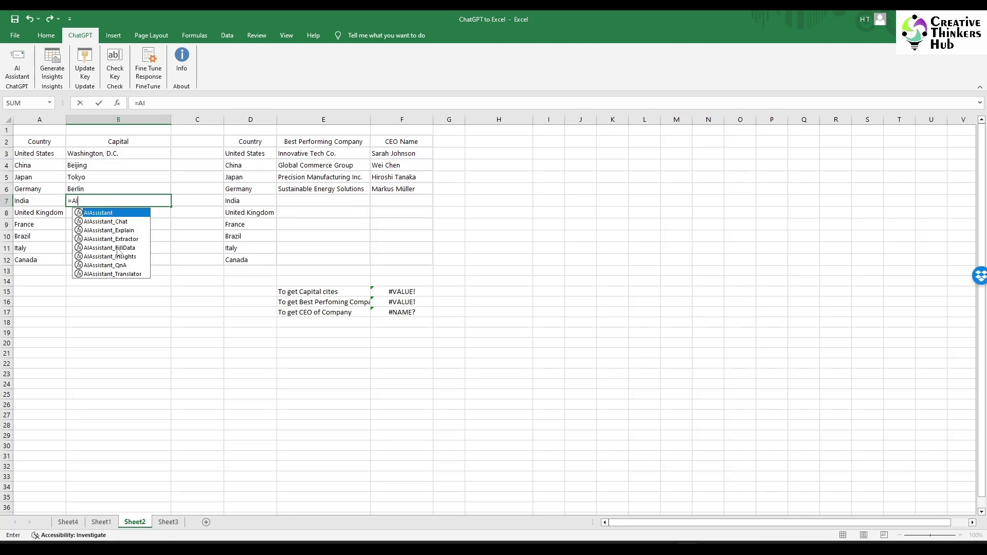
click(118, 249)
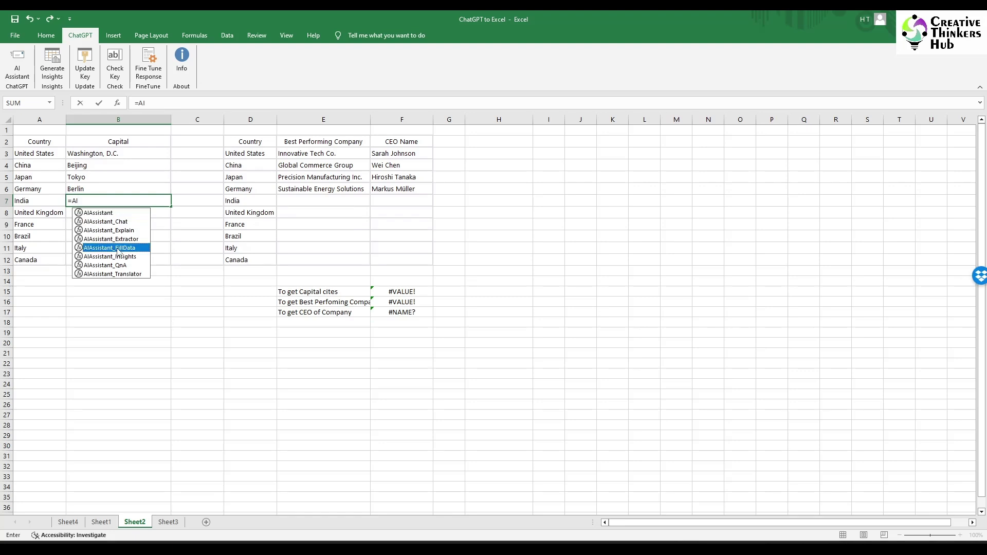
double_click(118, 249)
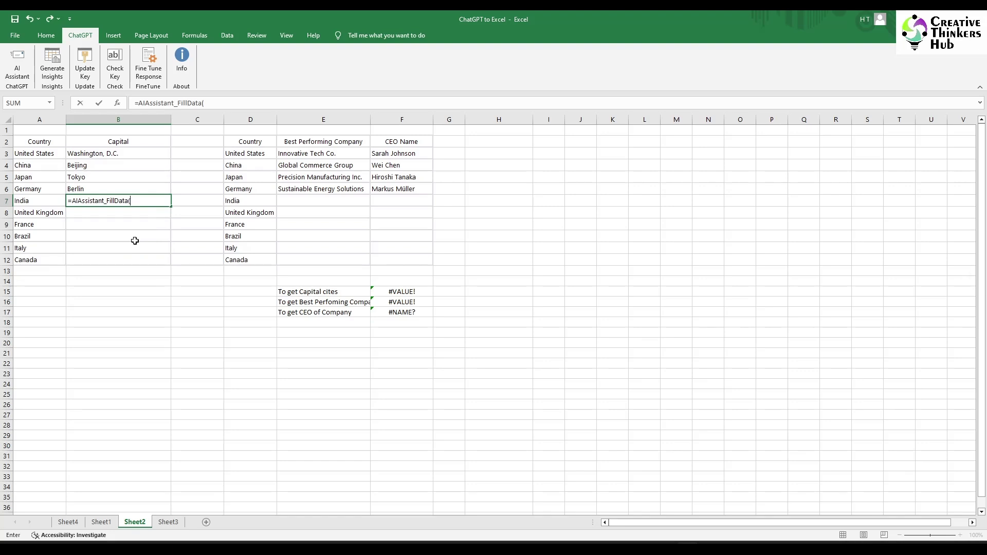
click(24, 153)
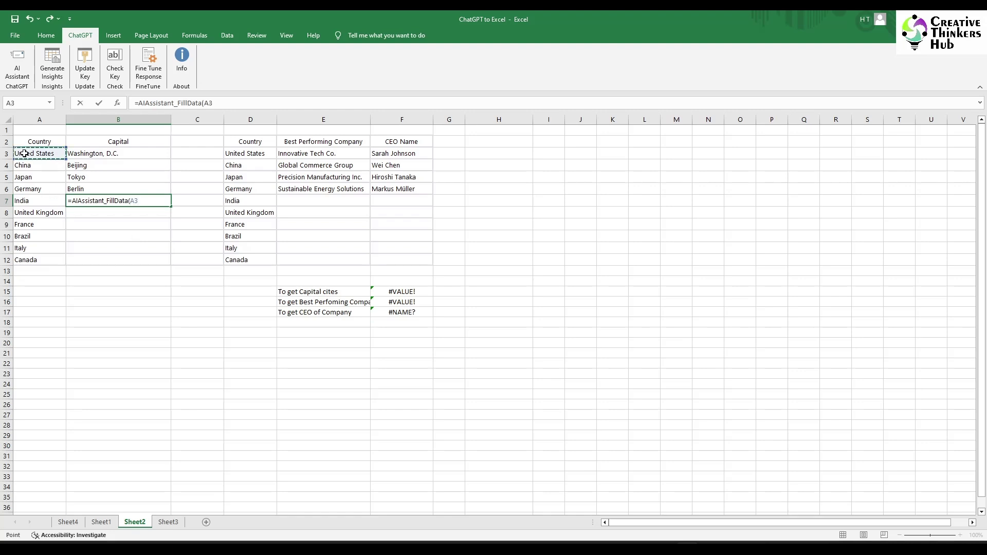
key(F8)
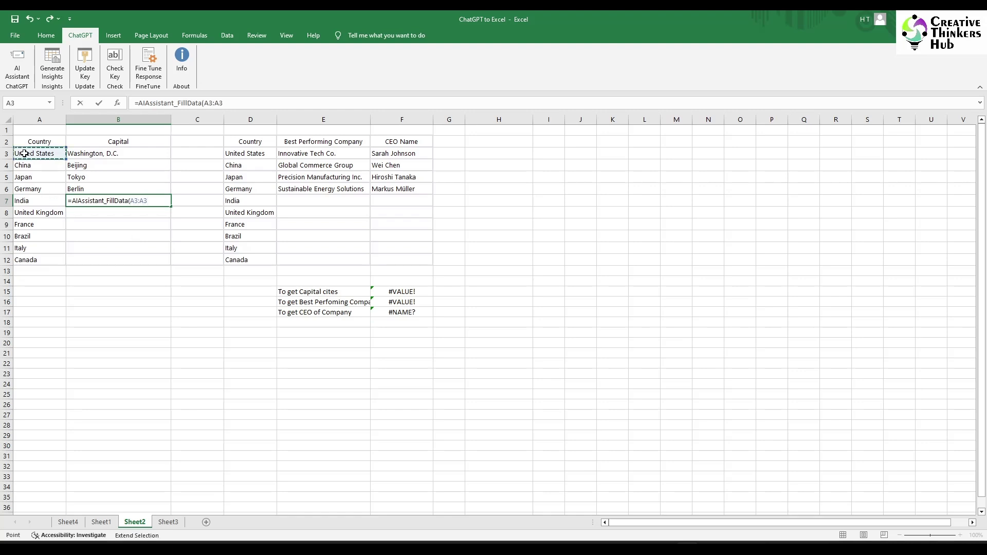
click(90, 186)
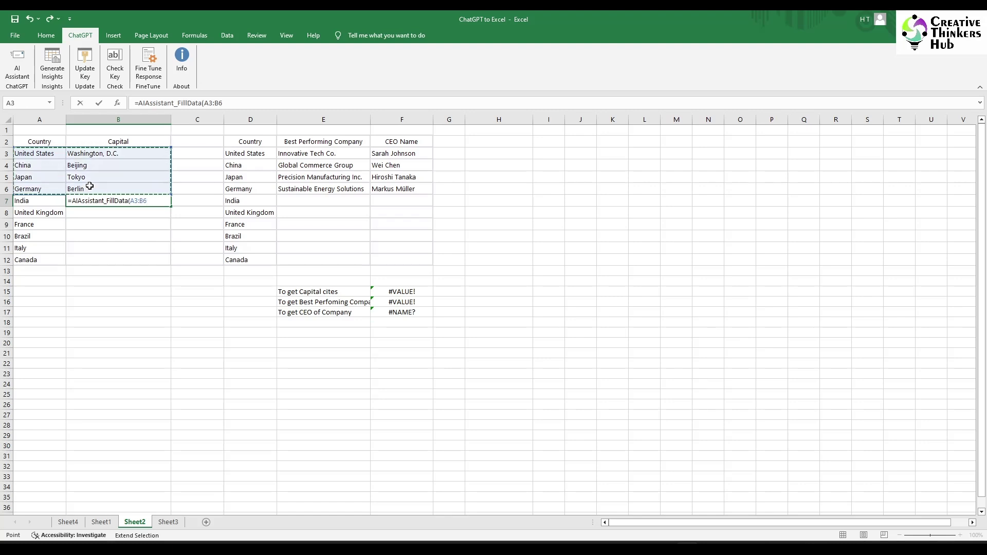
text(,)
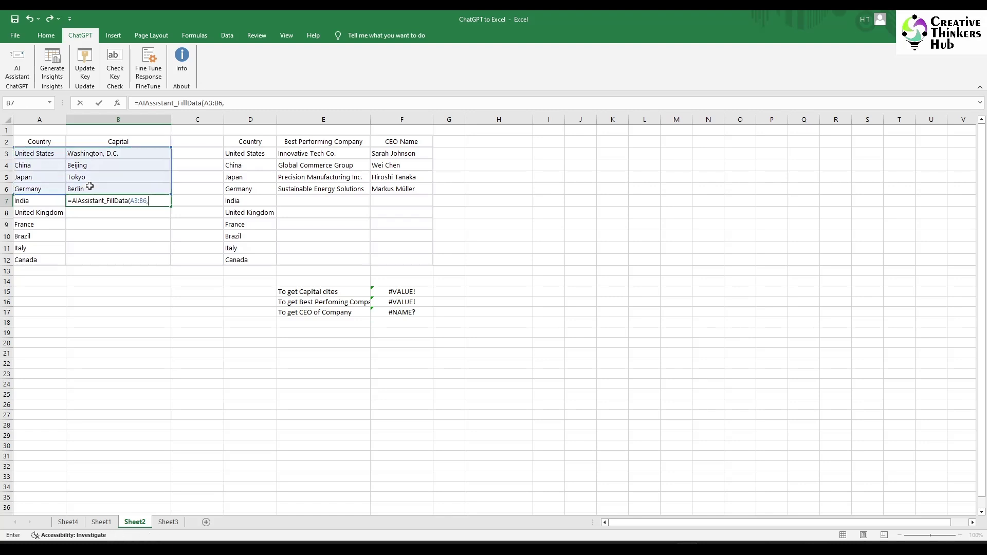
click(46, 200)
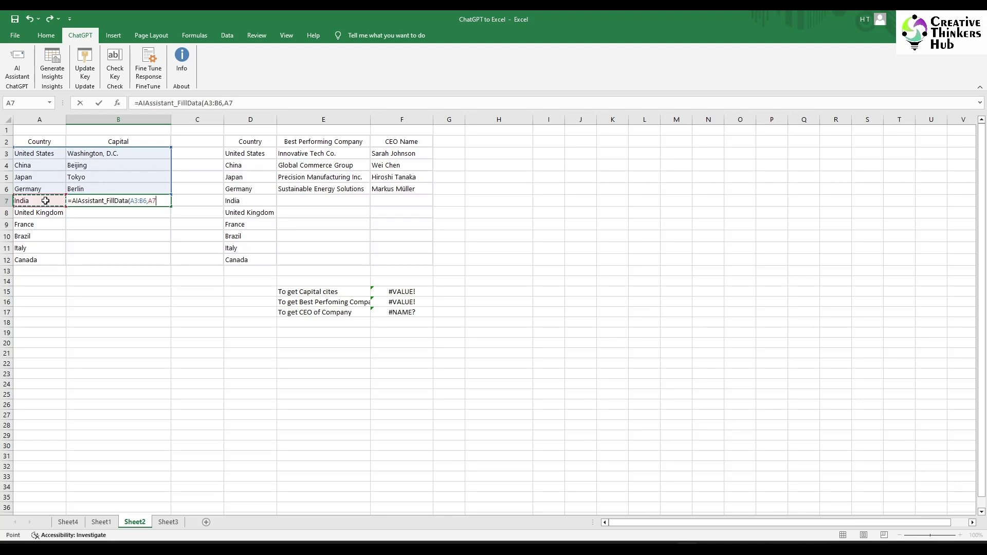
text())
key(Return)
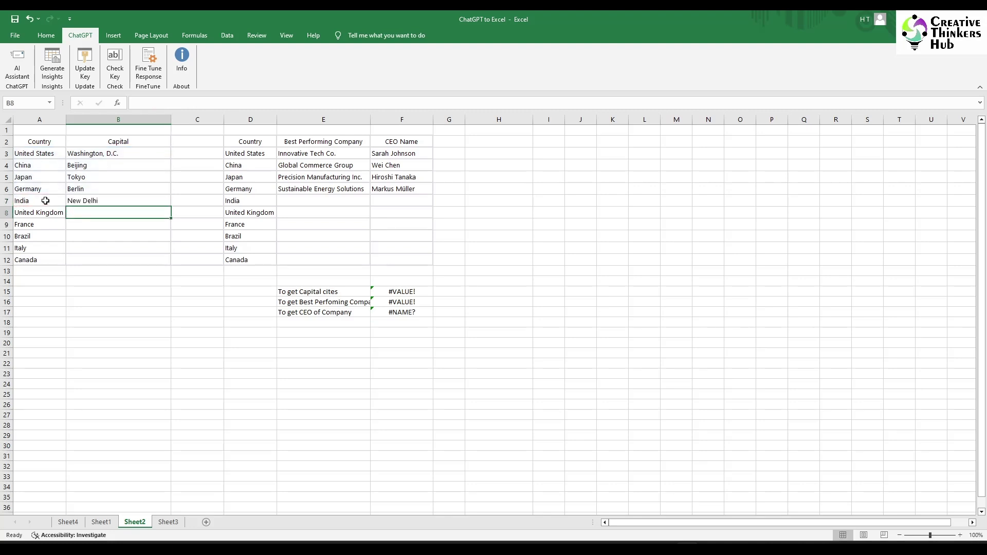
- Fill B7's formula down to B12 for London, Paris, Brasília, Rome and Ottawa
click(95, 200)
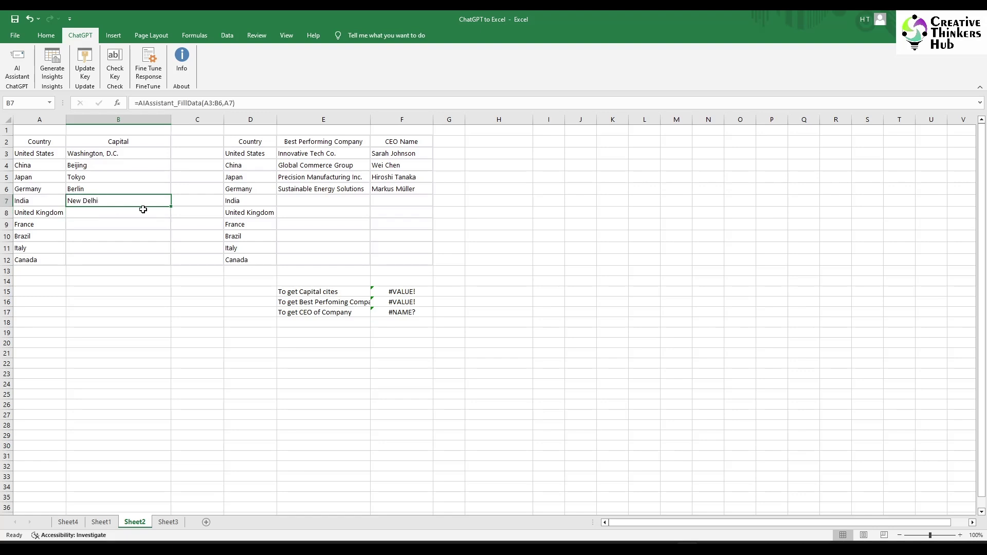
drag(171, 206, 170, 263)
click(154, 271)
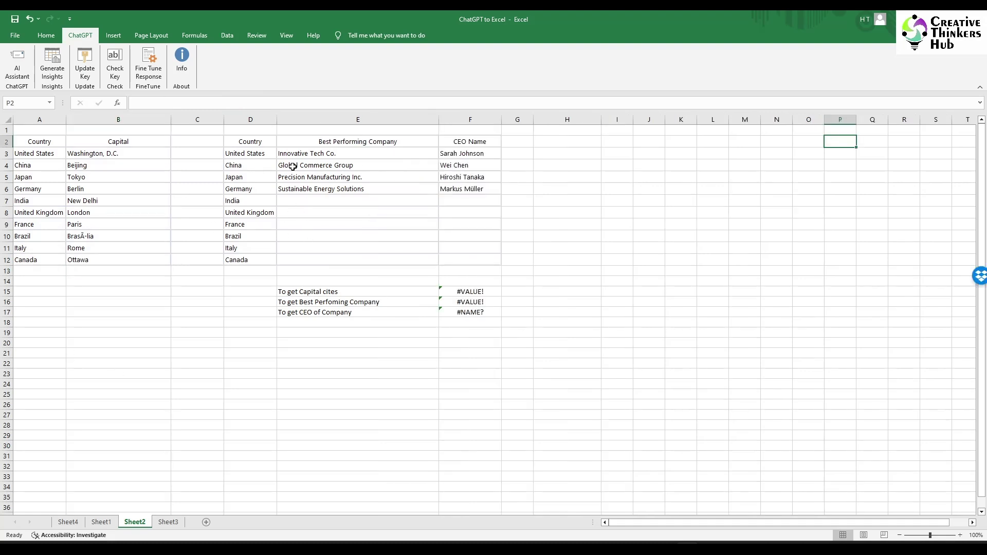
- Clear the old example rows in E3:F6 and paste the Apple, Alibaba, Samsung and Reliance examples
drag(290, 153, 469, 191)
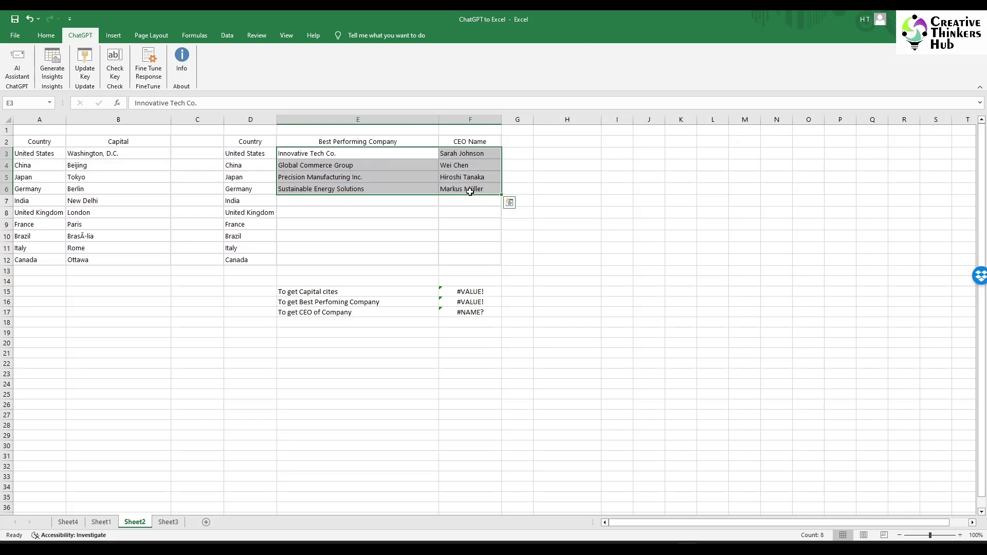
key(Delete)
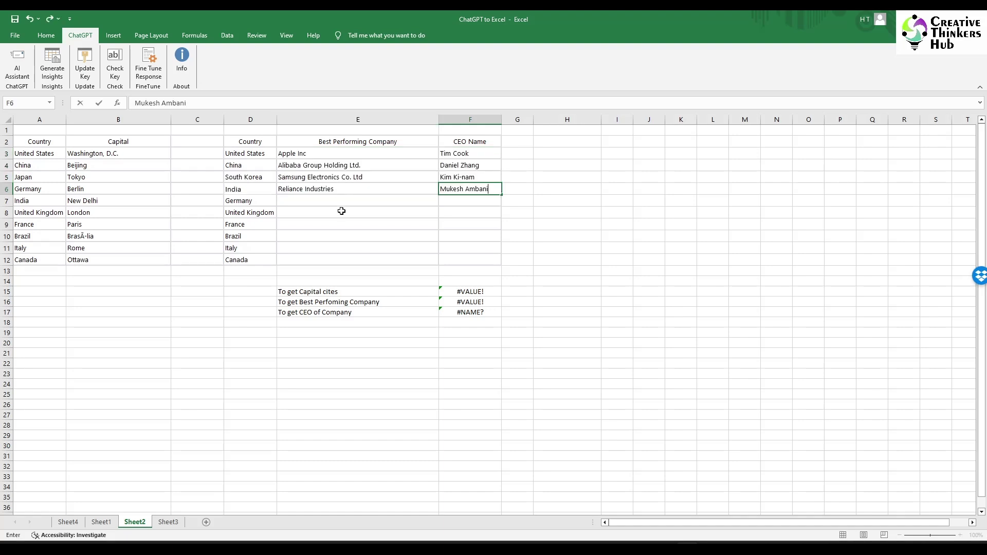
click(341, 213)
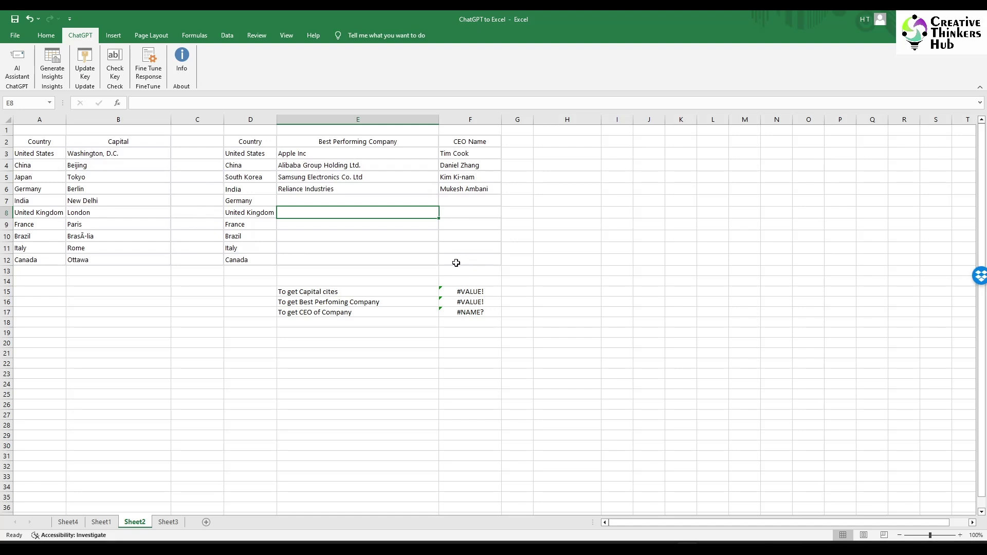
click(332, 199)
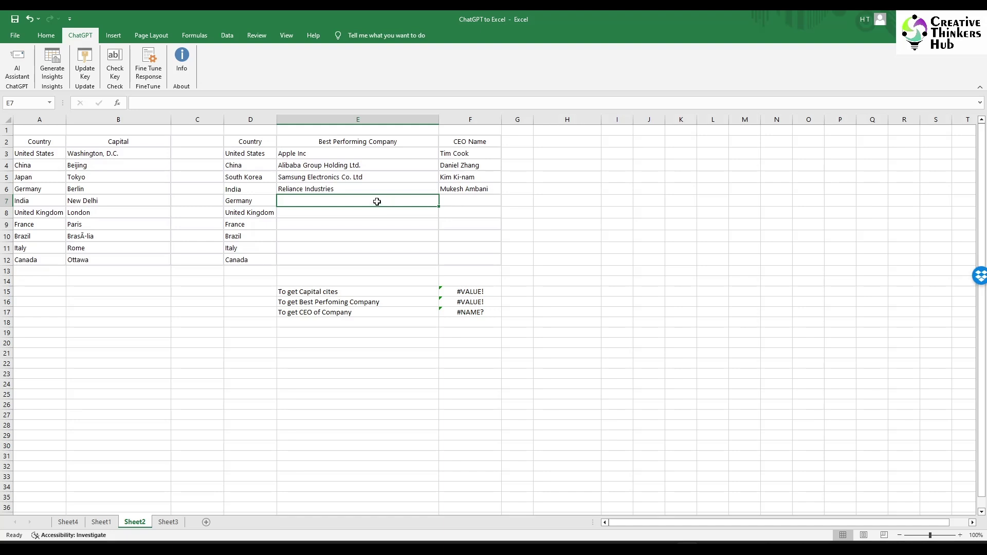
- Enter =AIAssistant_FillData(D3:E6,D7) in E7, returning Volkswagen AG for Germany
text(=ai)
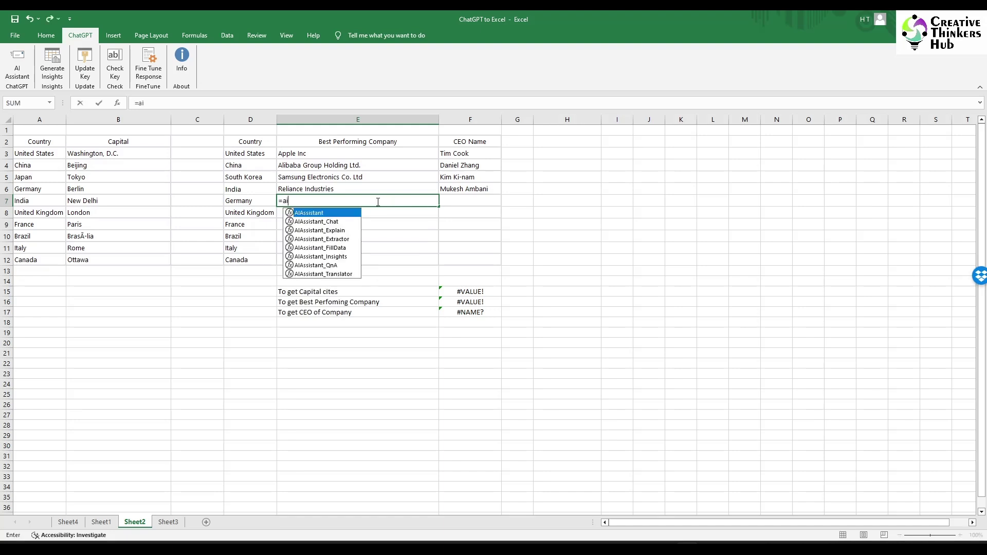
click(341, 249)
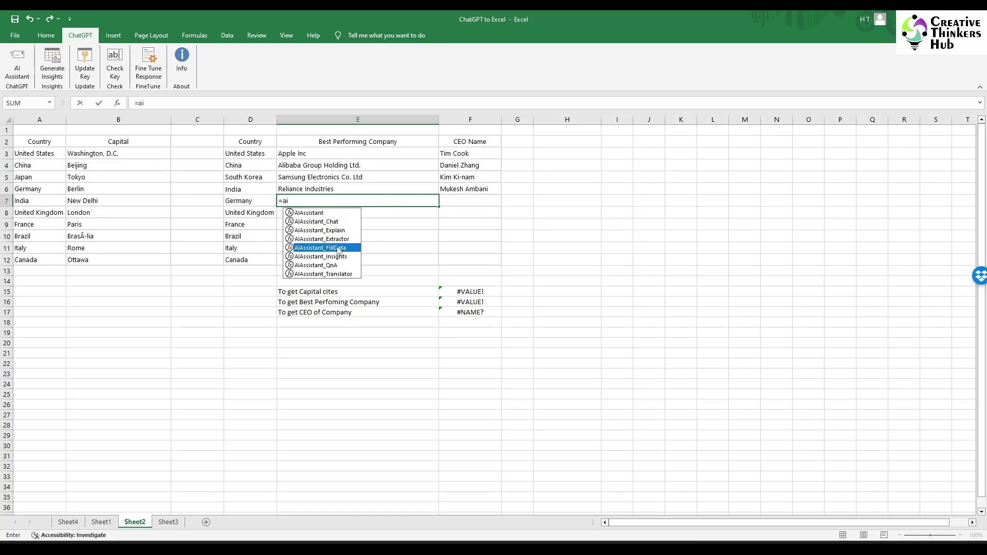
double_click(337, 247)
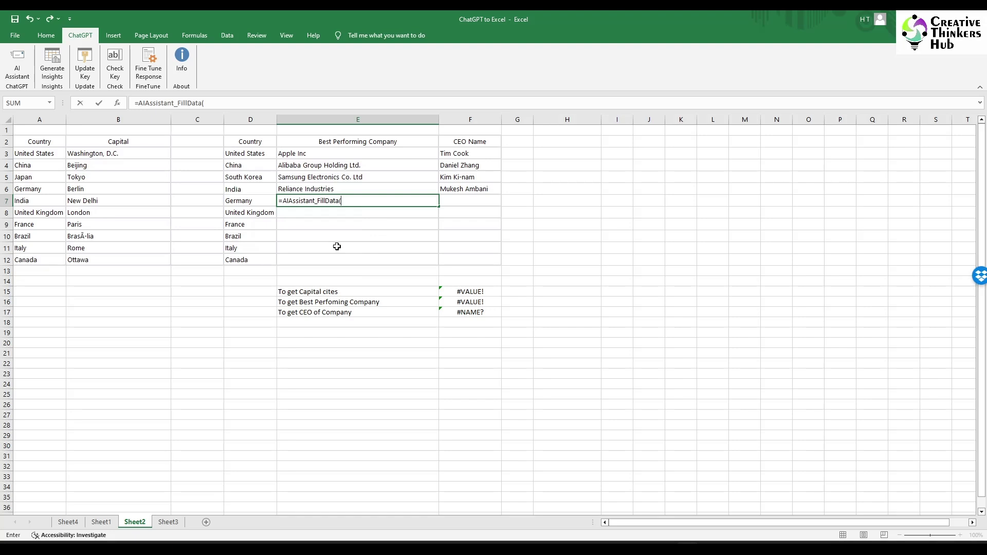
click(231, 155)
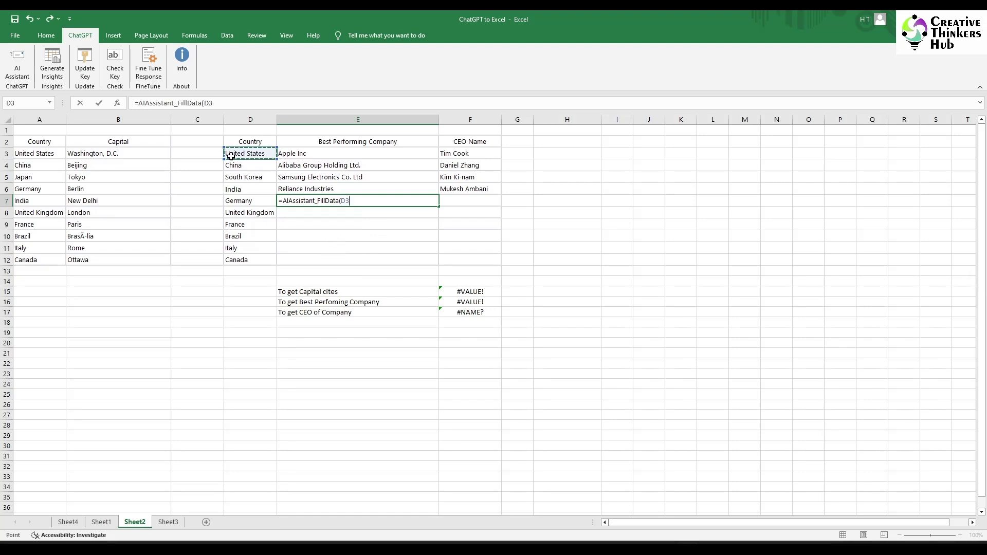
key(F8)
click(335, 187)
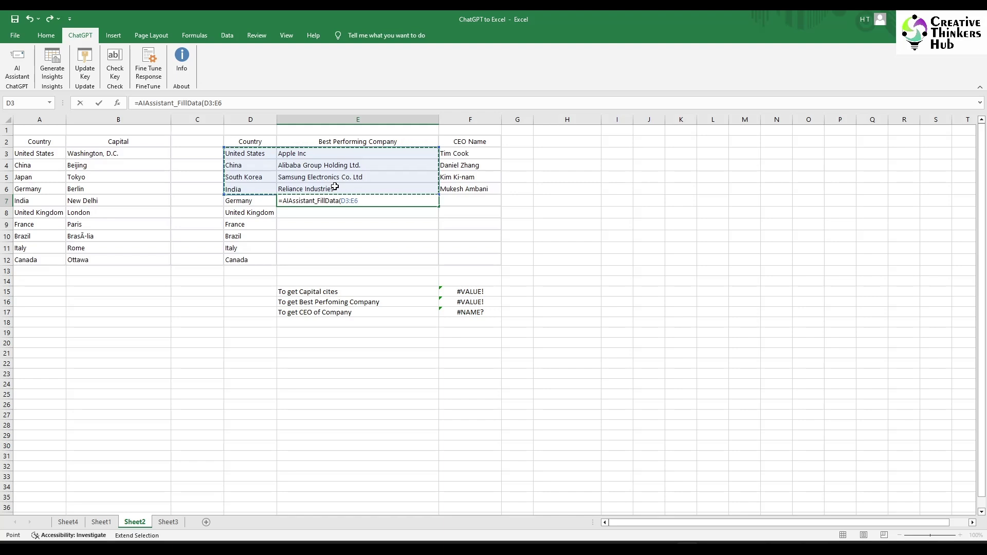
text(,)
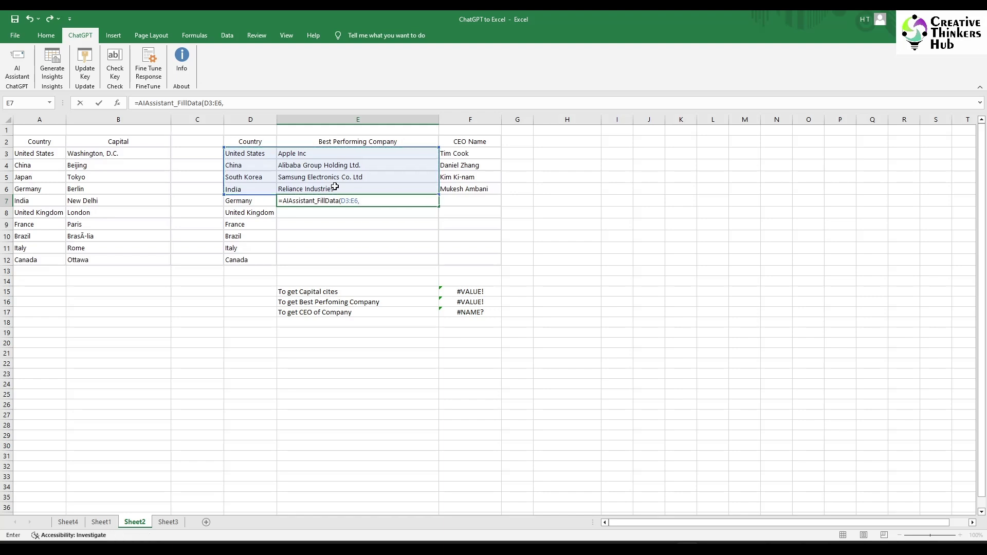
click(255, 202)
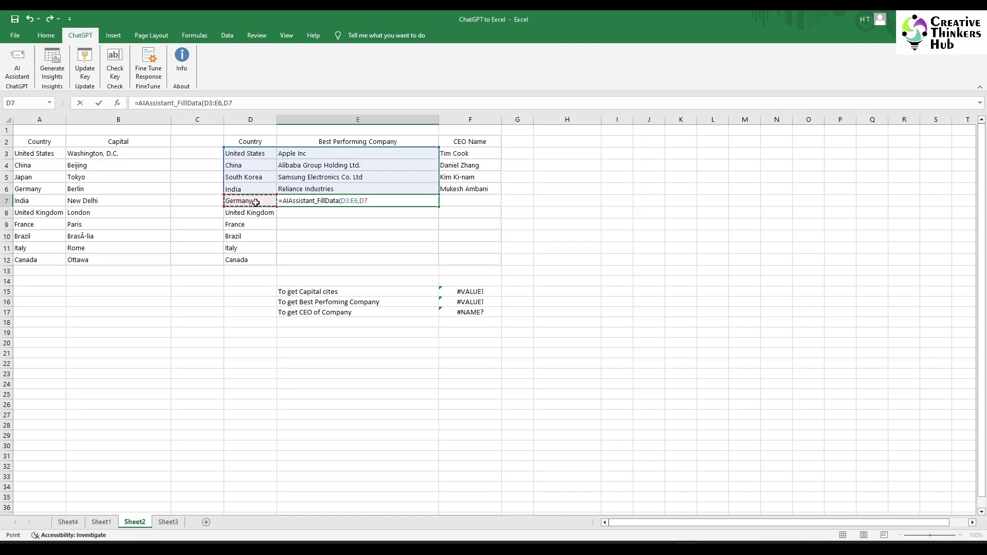
text())
key(Return)
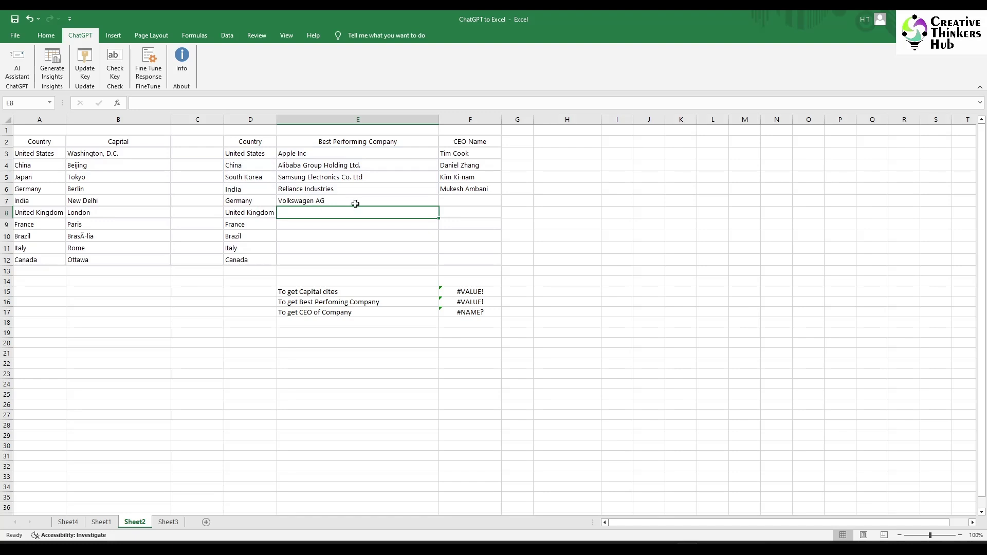
- Fill E7's formula down to E12 and correct Canada's reference in E12 to D12
click(354, 204)
drag(438, 207, 438, 263)
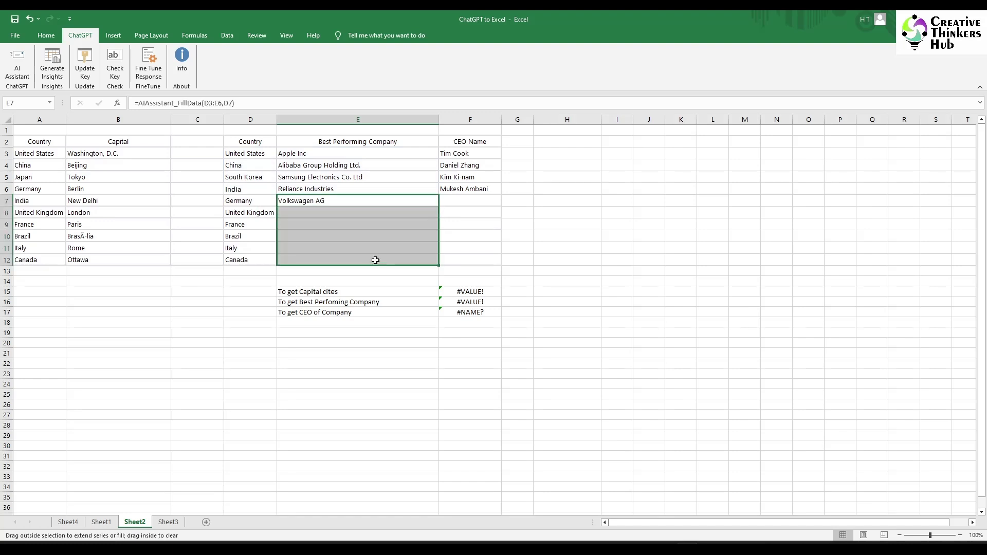
double_click(322, 260)
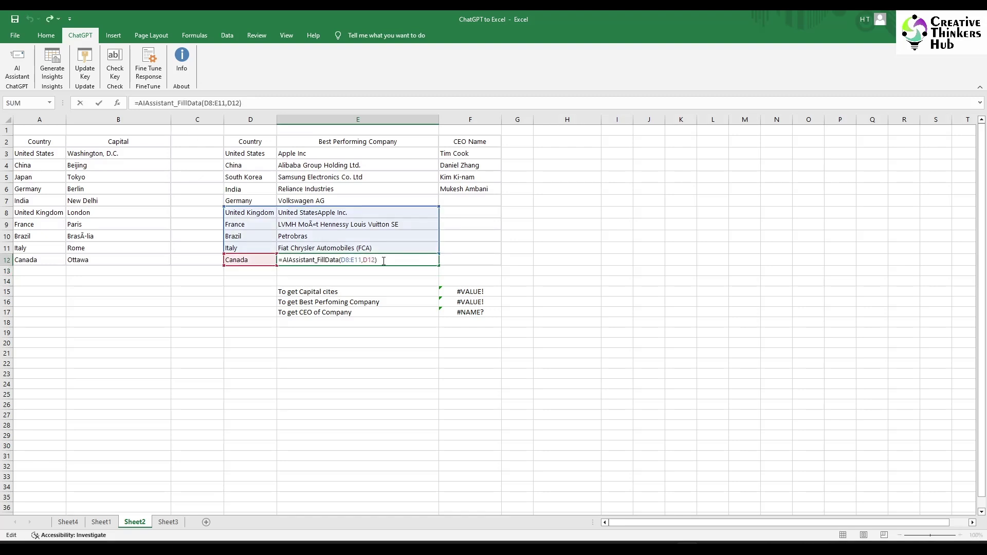
key(BackSpace)
key(BackSpace)
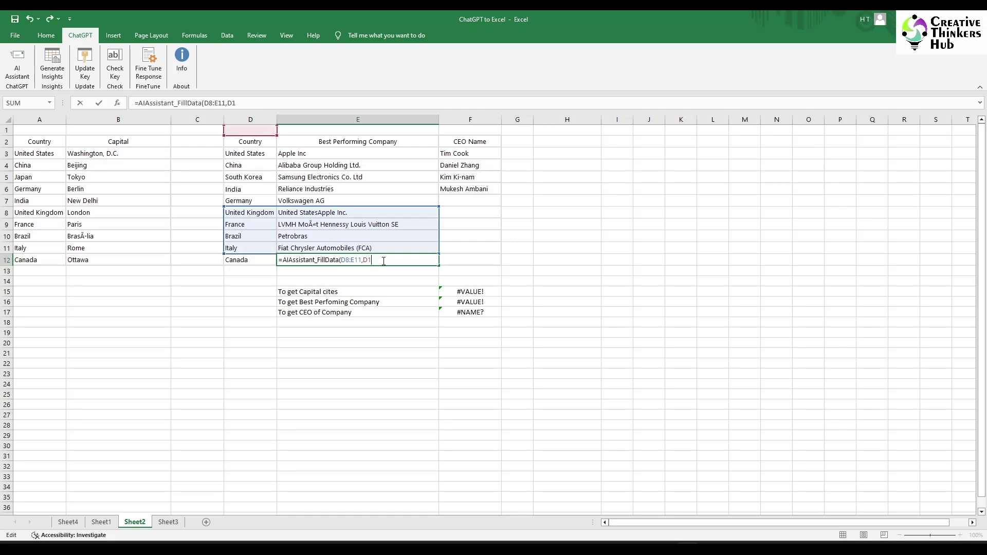
text(2)
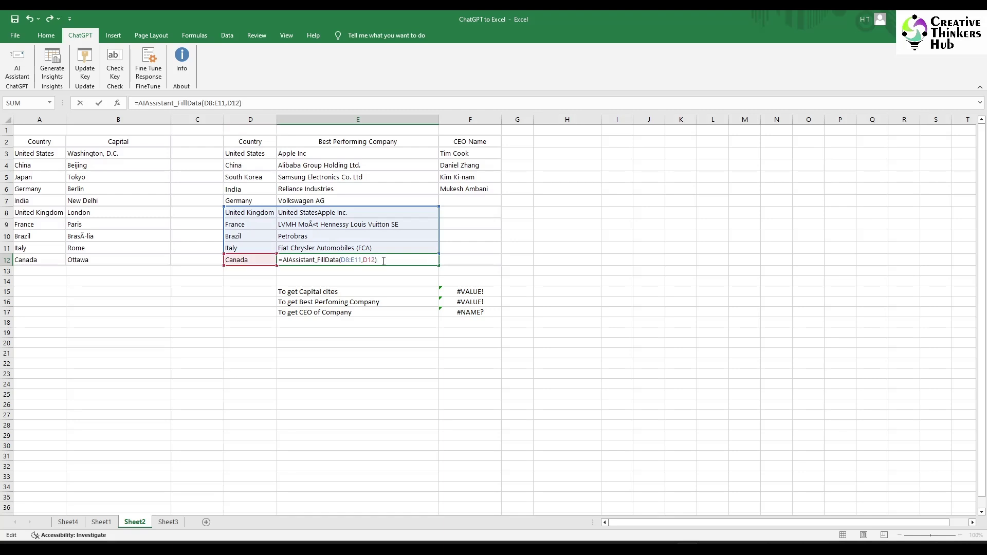
text())
key(Return)
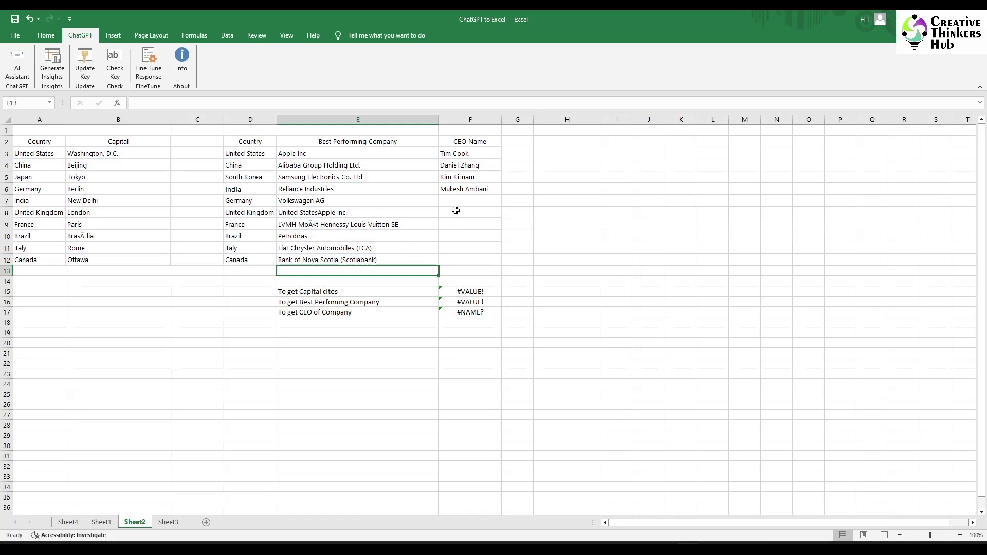
- Start an AIAssistant_FillData formula in F7 with the example range E3:F6
click(469, 314)
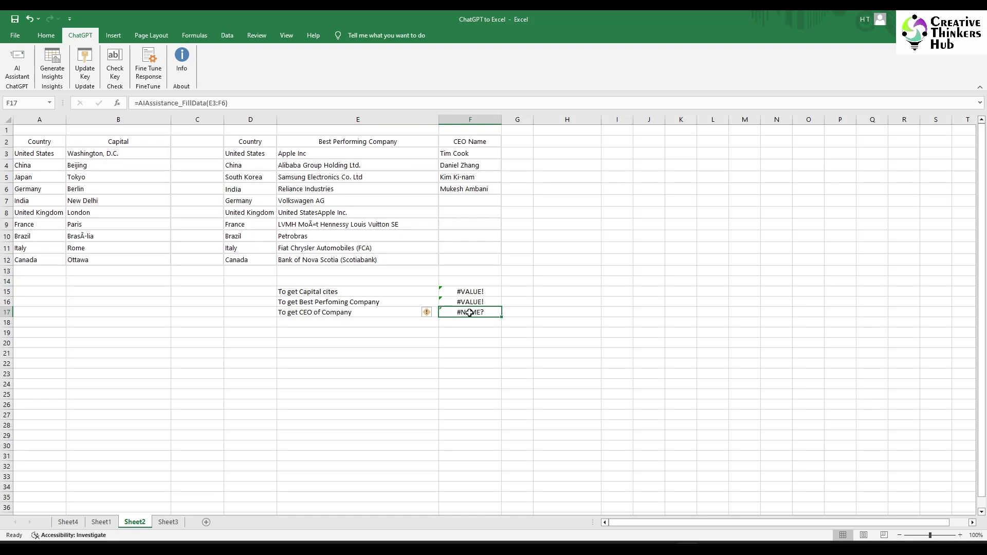
click(457, 200)
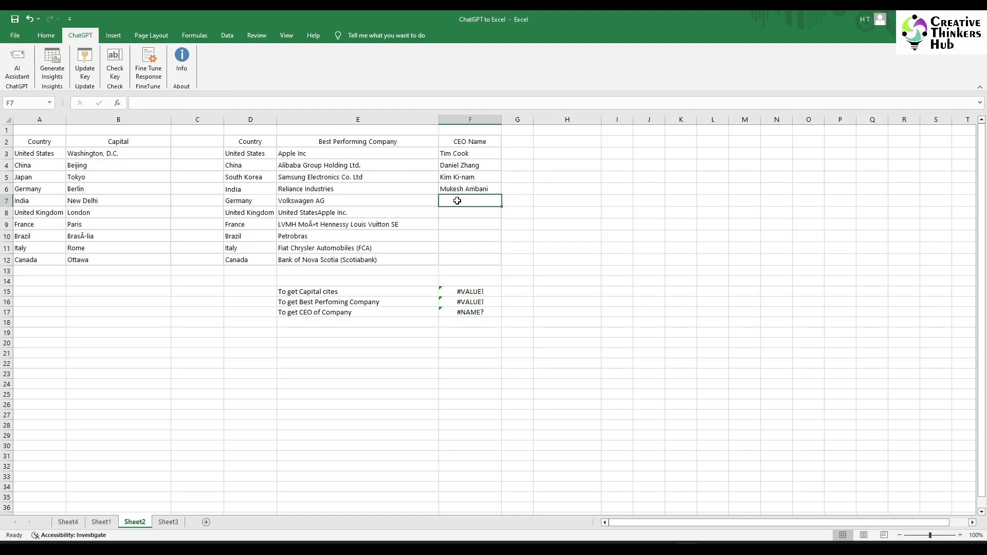
text(=ai)
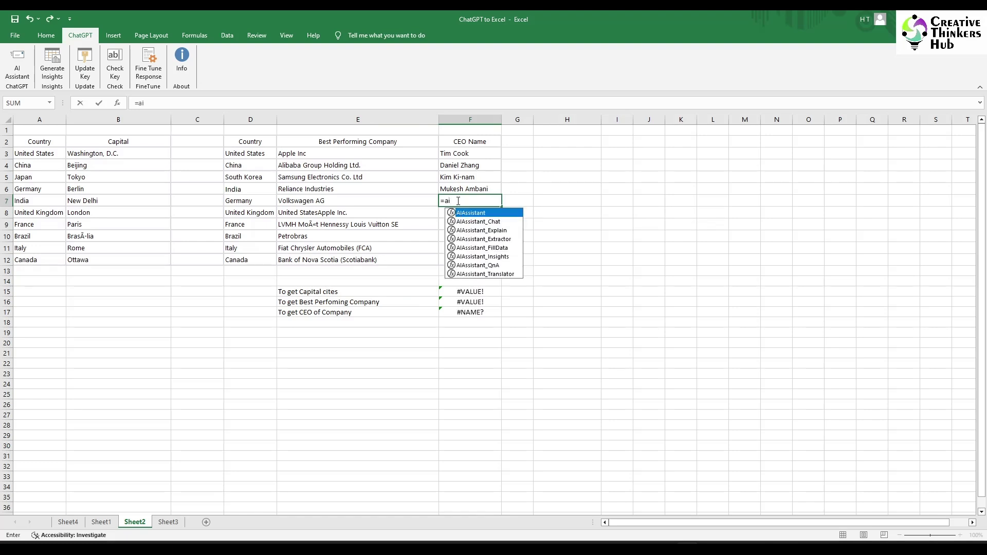
click(480, 249)
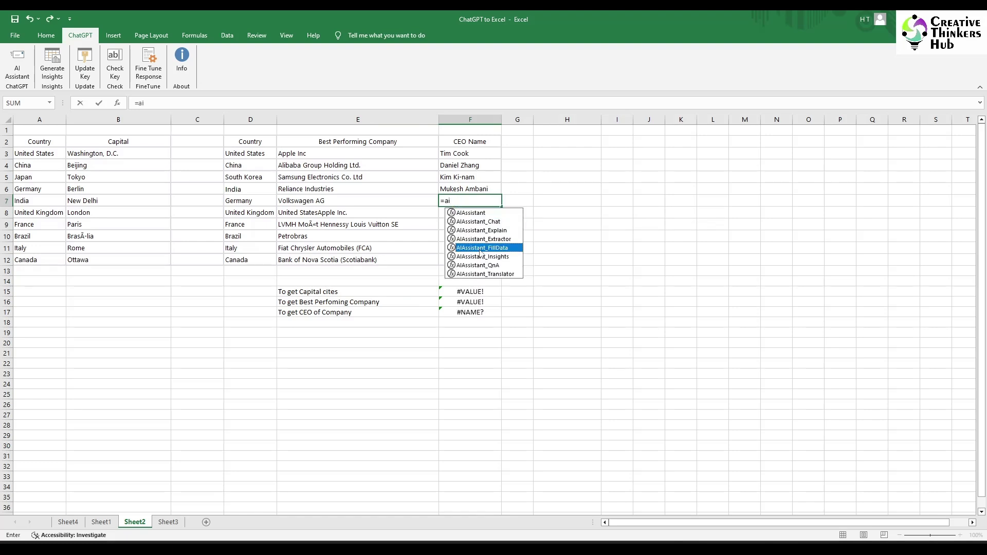
double_click(480, 249)
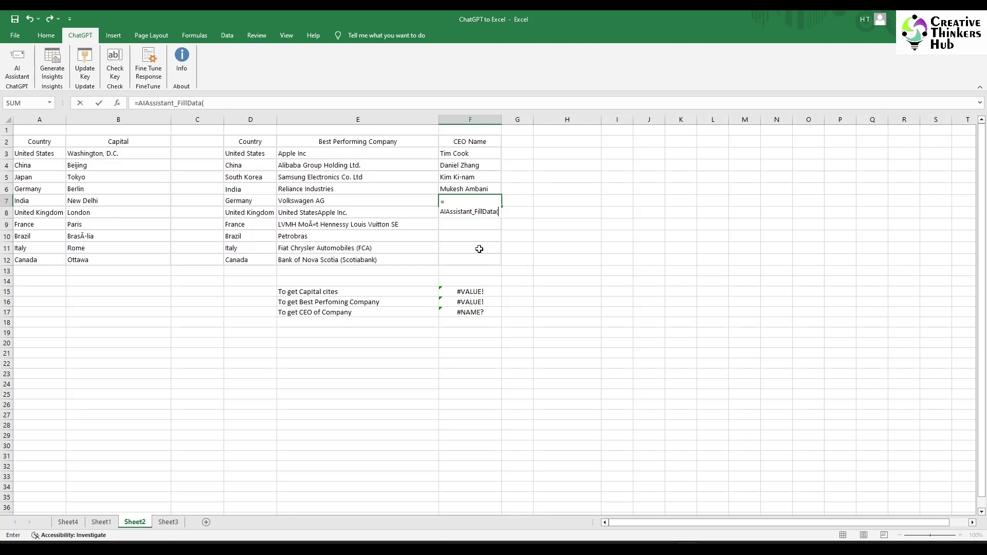
click(312, 154)
key(F8)
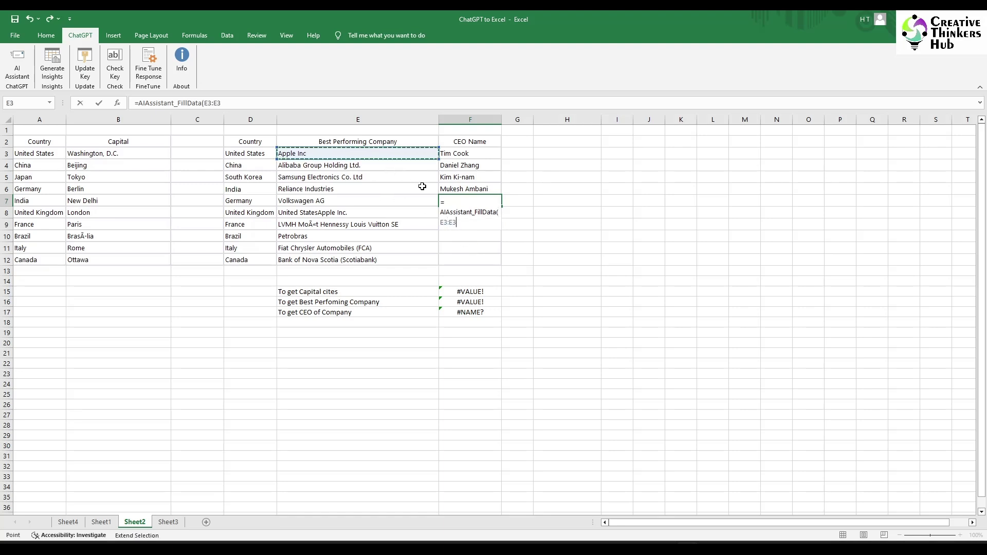
click(451, 189)
- Complete F7's formula with input E7 and copy it down through F12
text(,)
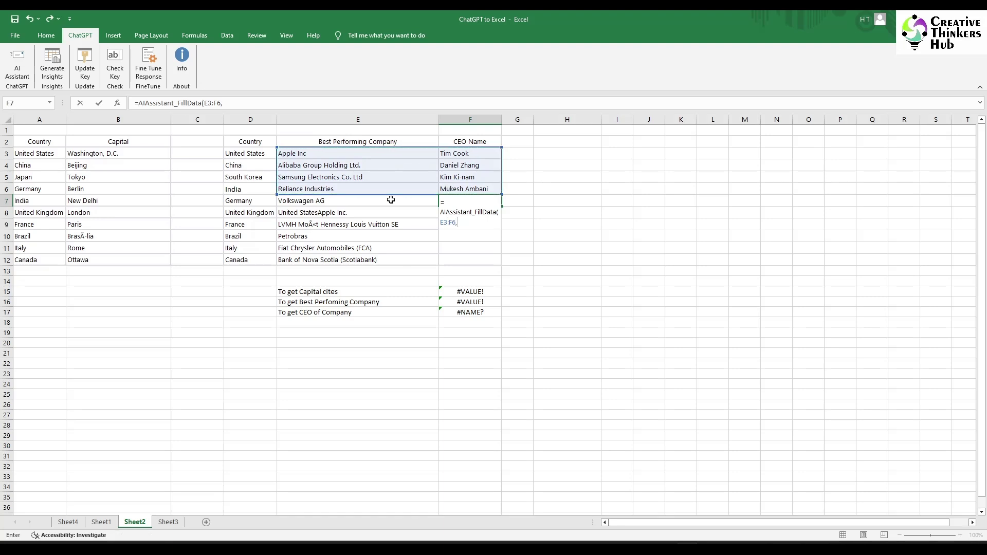
click(390, 199)
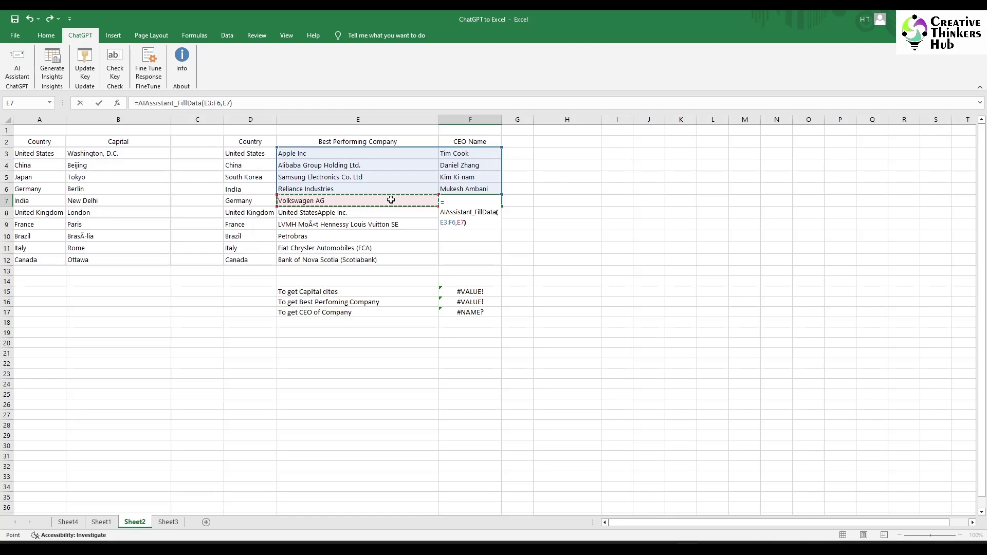
text())
key(Return)
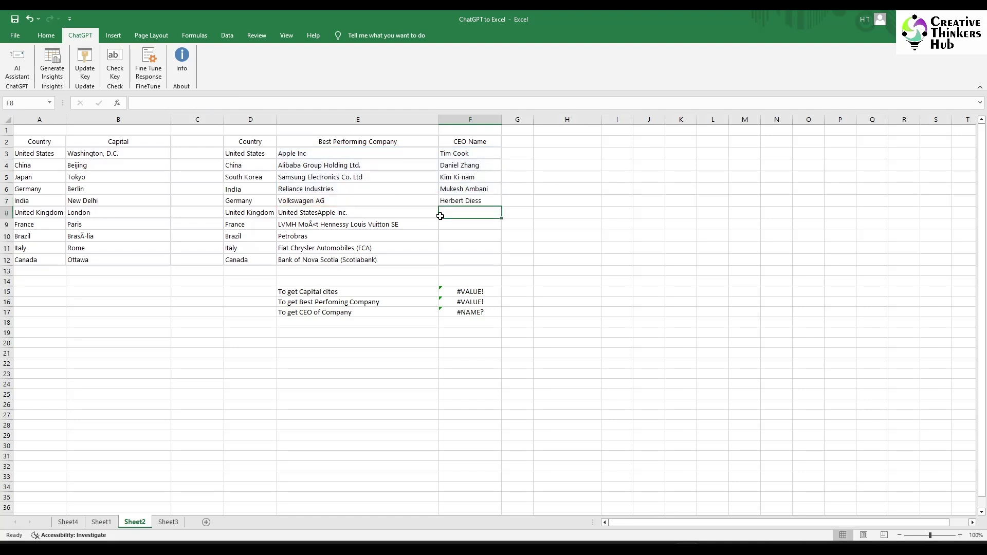
click(484, 200)
drag(502, 204, 501, 269)
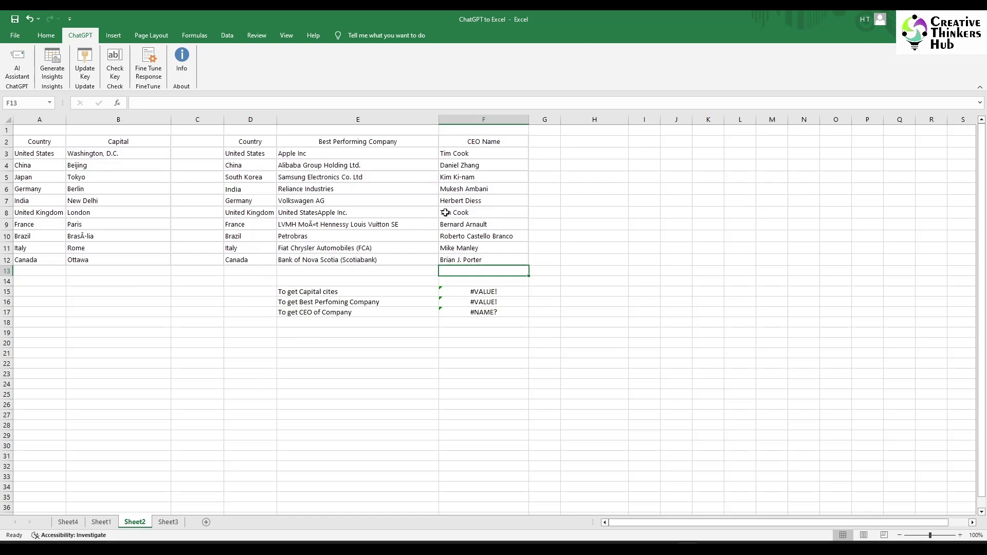
- Retype the D8 reference in E8's formula so United Kingdom recalculates to HSBC Holdings Plc
click(329, 212)
drag(407, 213, 461, 215)
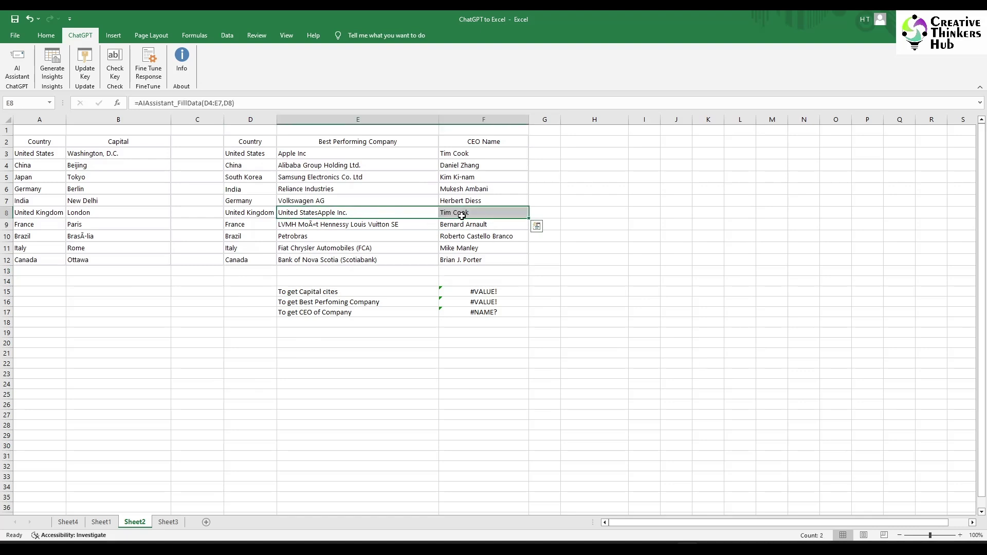
click(315, 211)
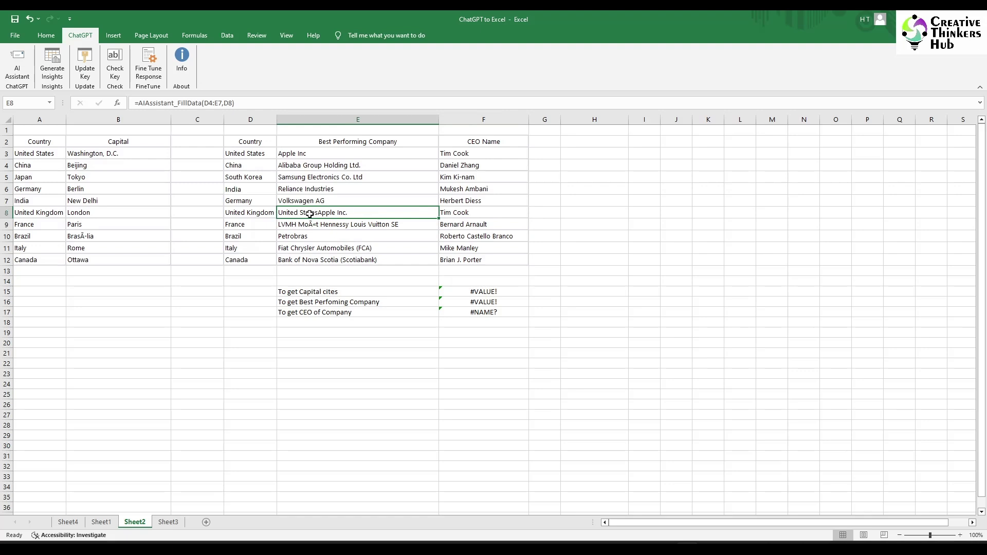
click(224, 103)
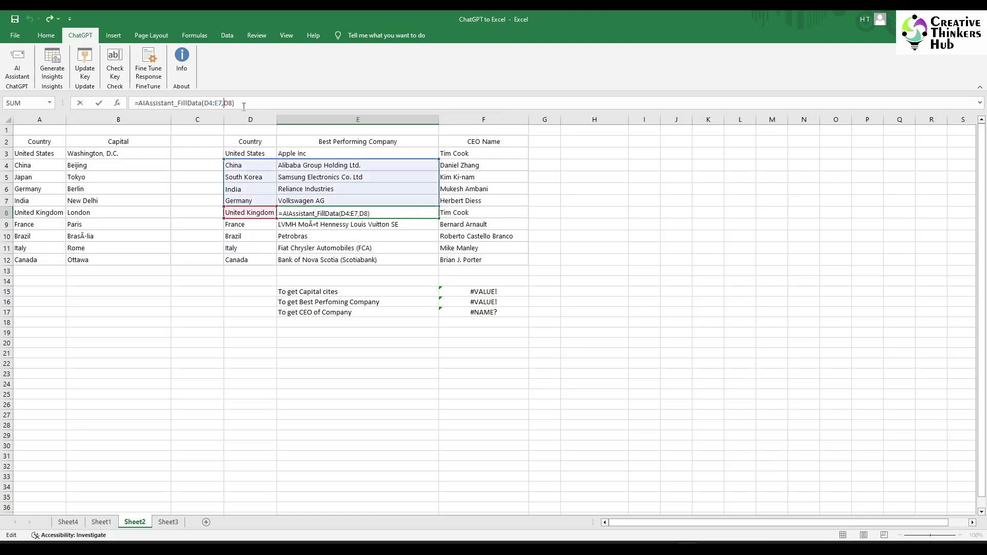
key(shift+Right)
key(shift+Right)
text(D8)
key(Return)
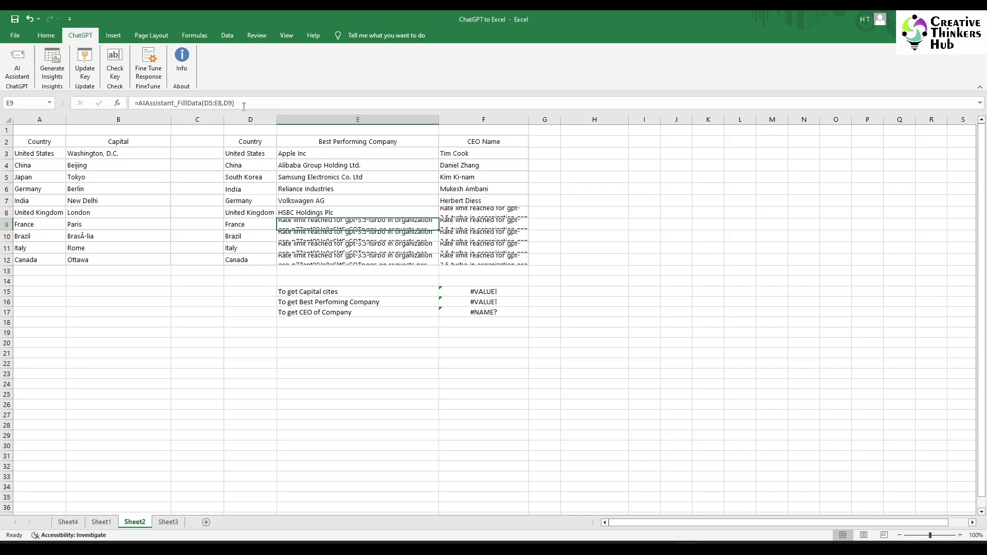
- Recalculate F8's CEO formula and review the United States to India example rows
click(462, 212)
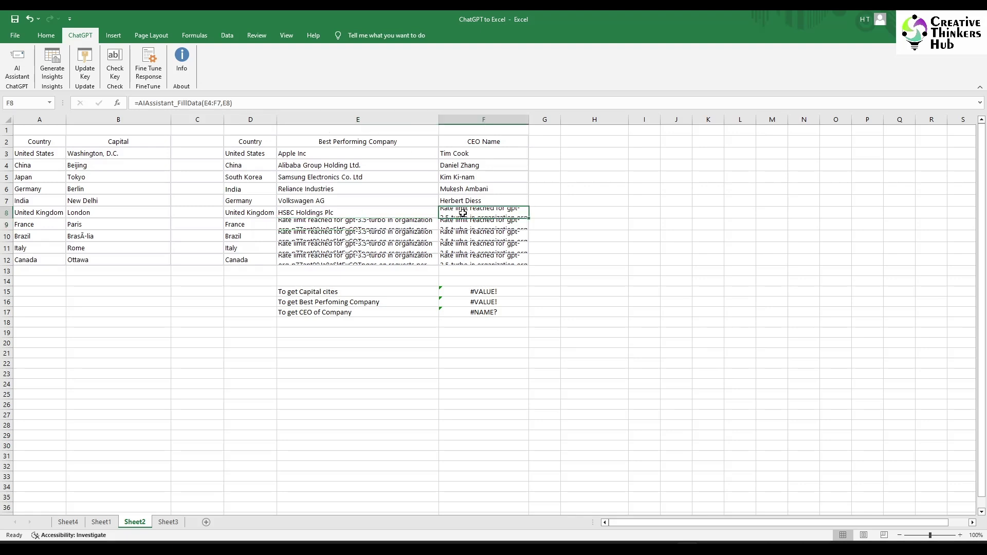
double_click(462, 212)
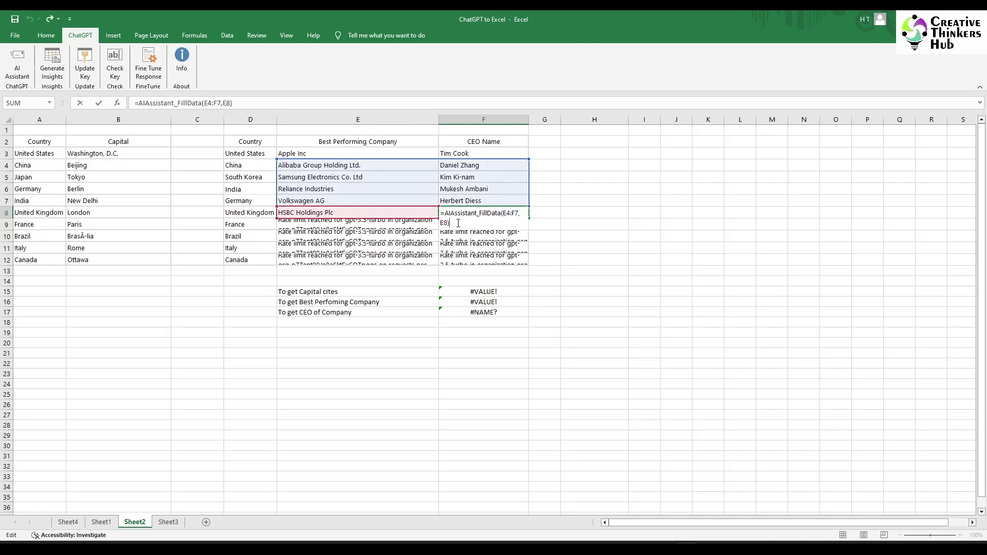
key(Return)
click(382, 223)
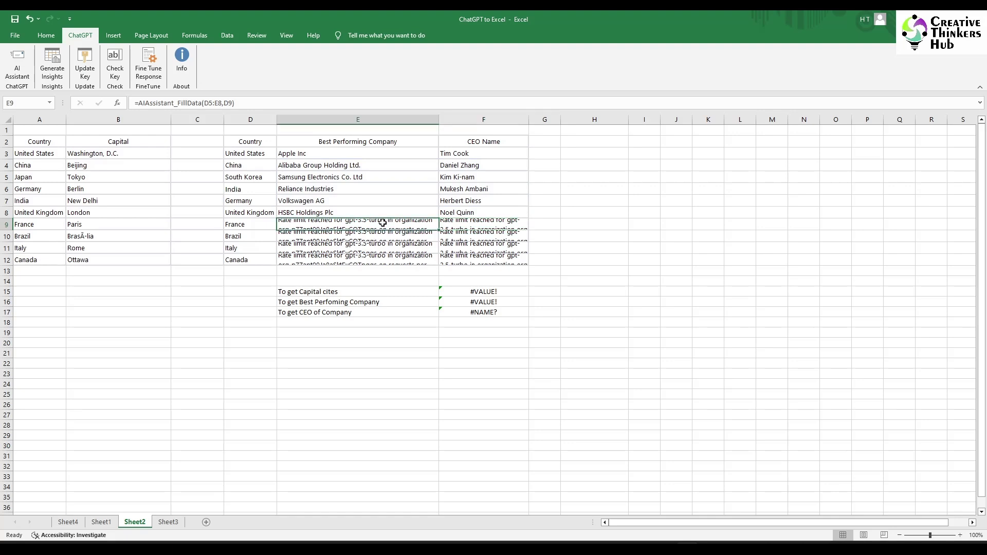
drag(241, 153, 464, 191)
click(331, 221)
- Change E9's example range to D3:E6 and commit the formula
click(204, 103)
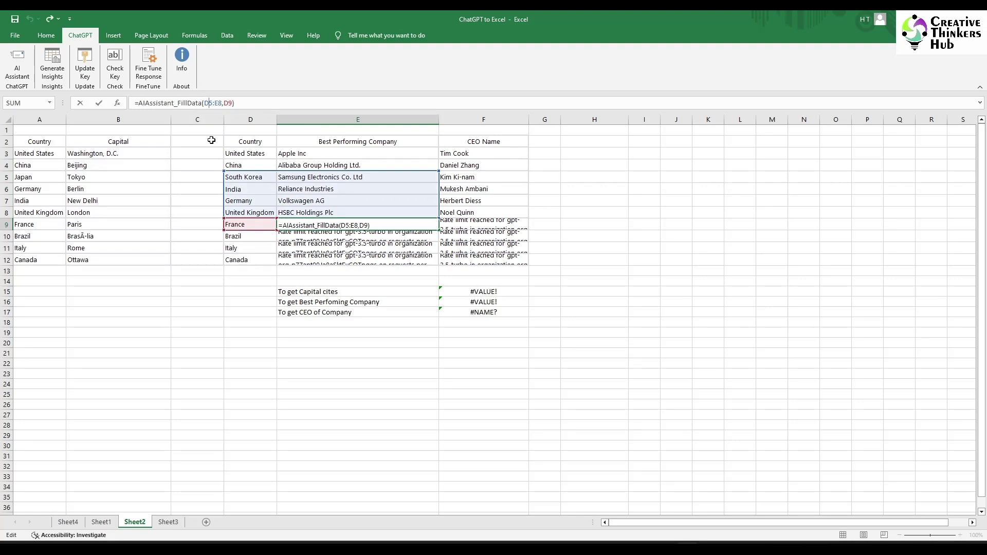
key(Delete)
text(3)
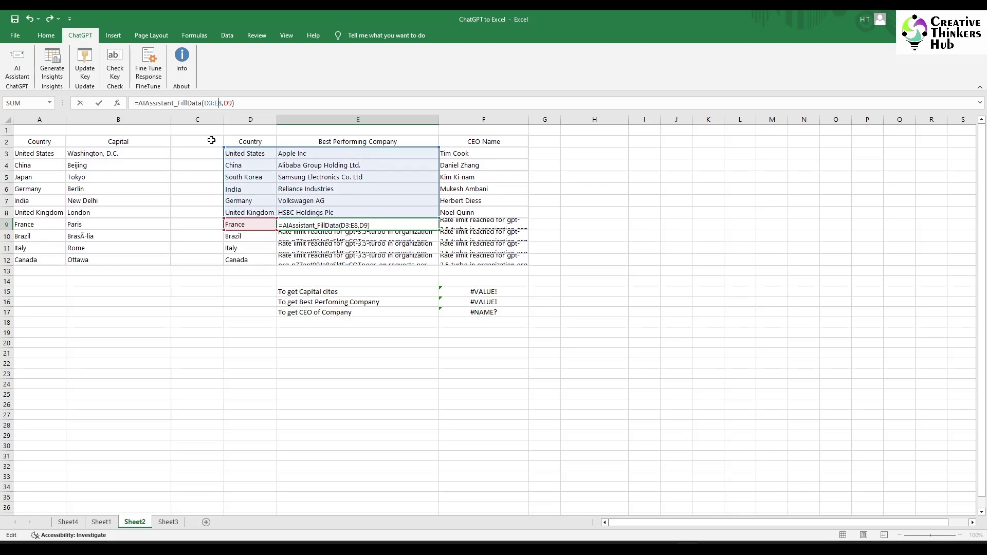
key(BackSpace)
text(6)
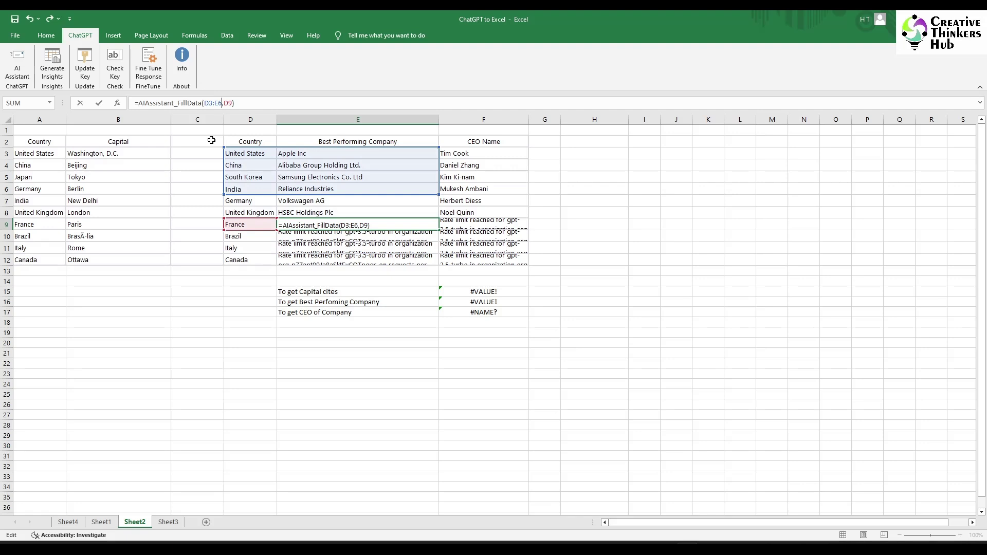
key(shift+Right)
key(Left)
key(Return)
key(Down)
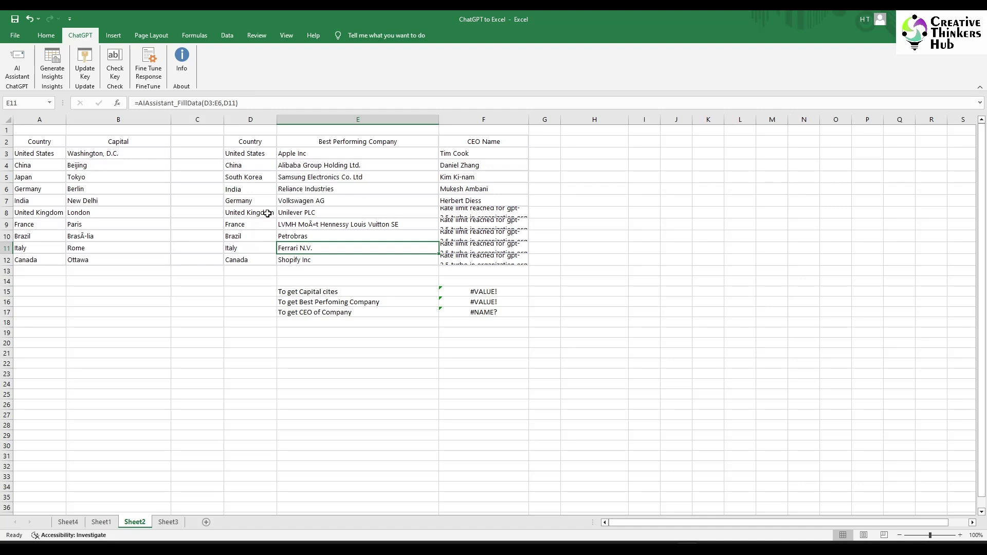
- Correct F8's example range from E4:F7 to E3:F6 and recalculate it
click(456, 202)
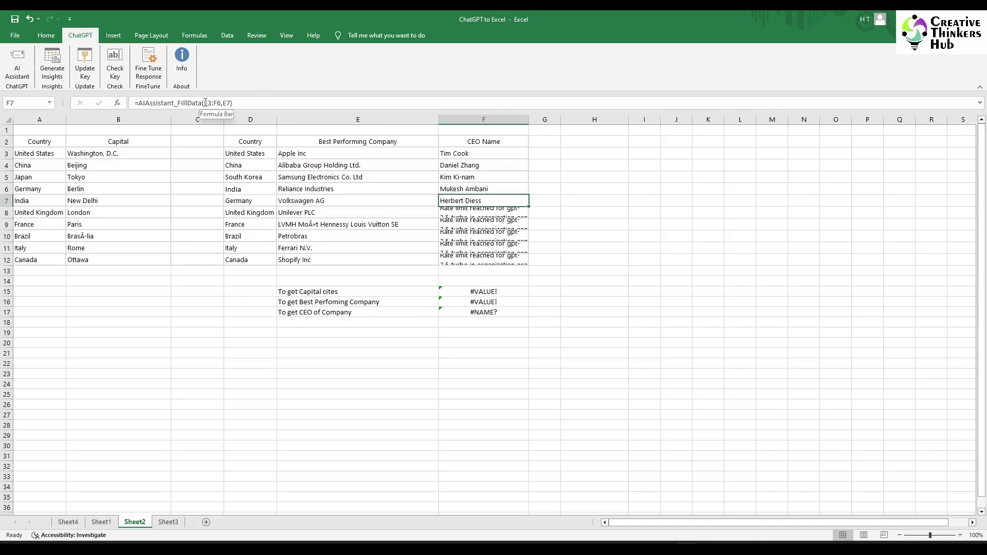
drag(204, 103, 216, 103)
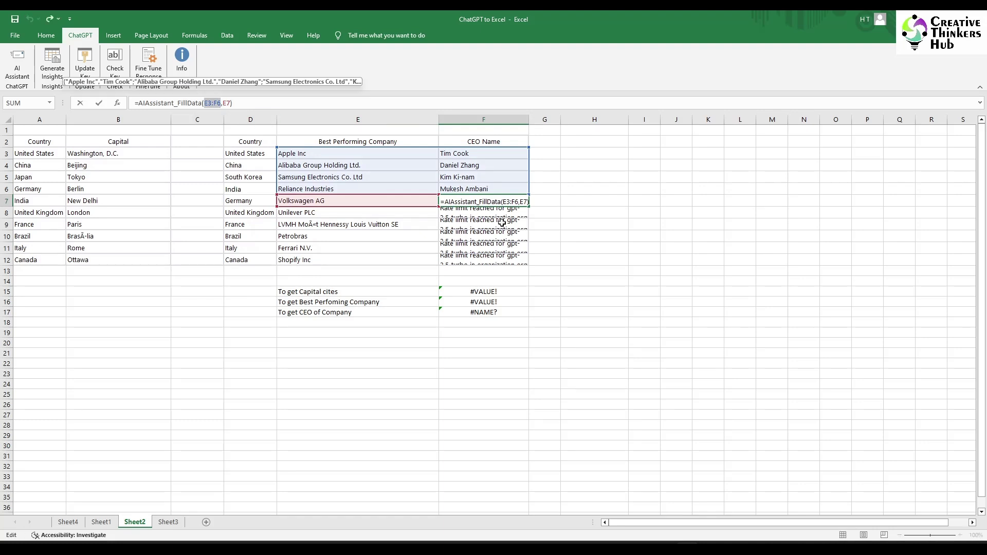
click(471, 213)
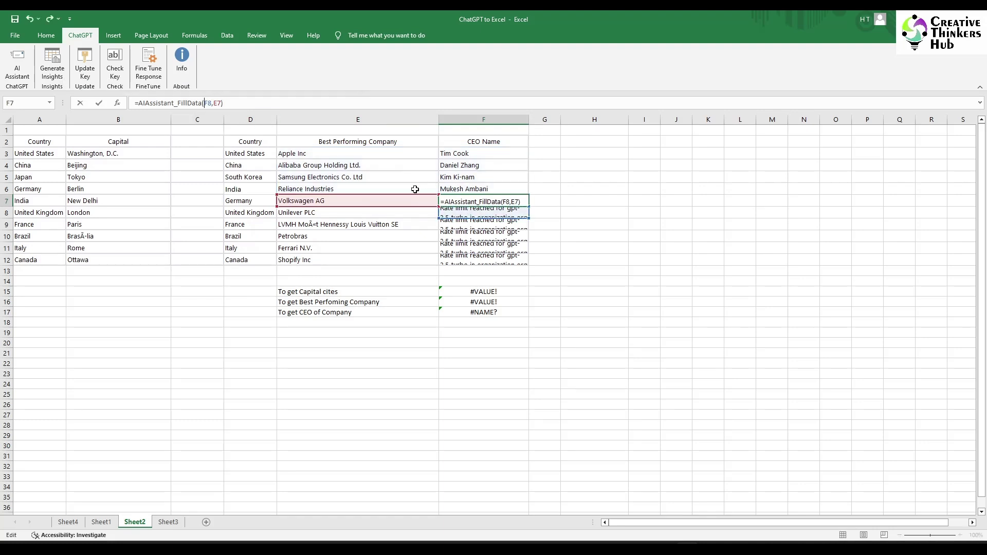
key(Escape)
click(461, 211)
click(208, 103)
drag(204, 102, 222, 103)
key(Up)
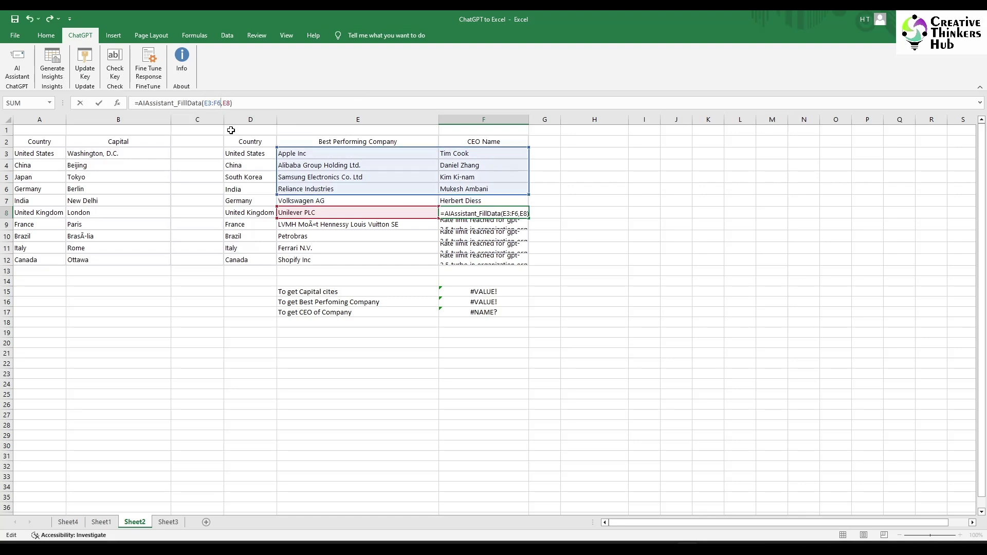
click(290, 101)
key(Return)
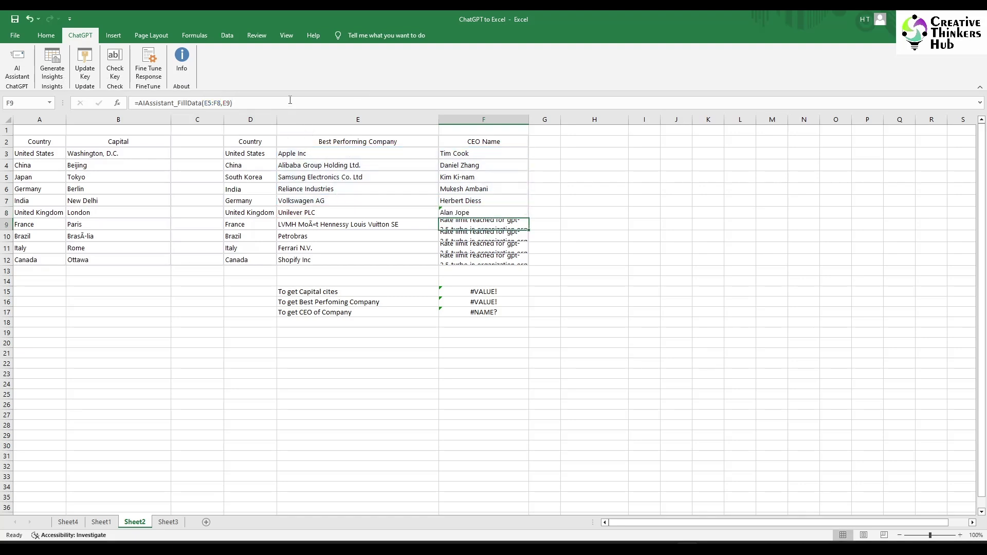
- Recommit E9's formula so it returns LVMH Moët Hennessy Louis Vuitton SE
click(253, 102)
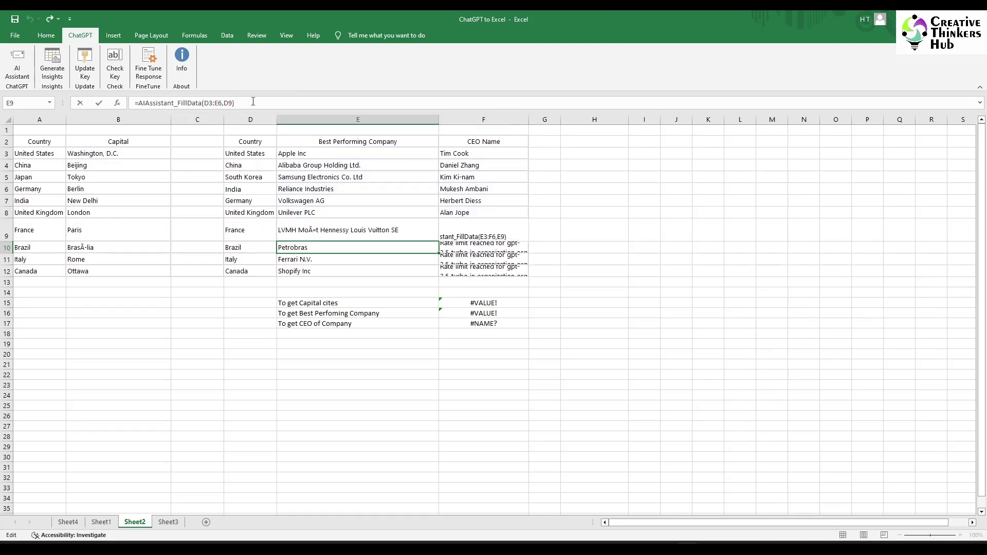
key(Home)
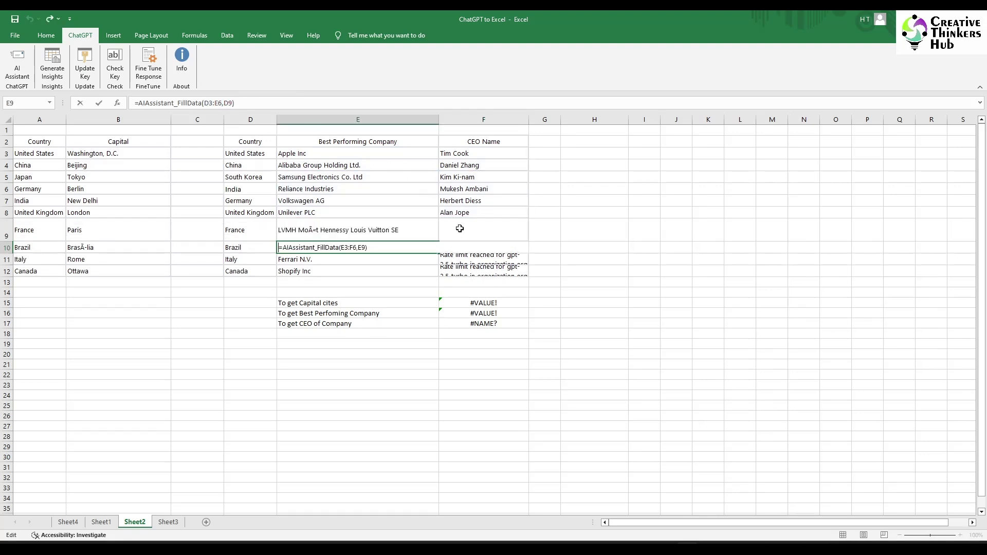
text(=)
click(360, 282)
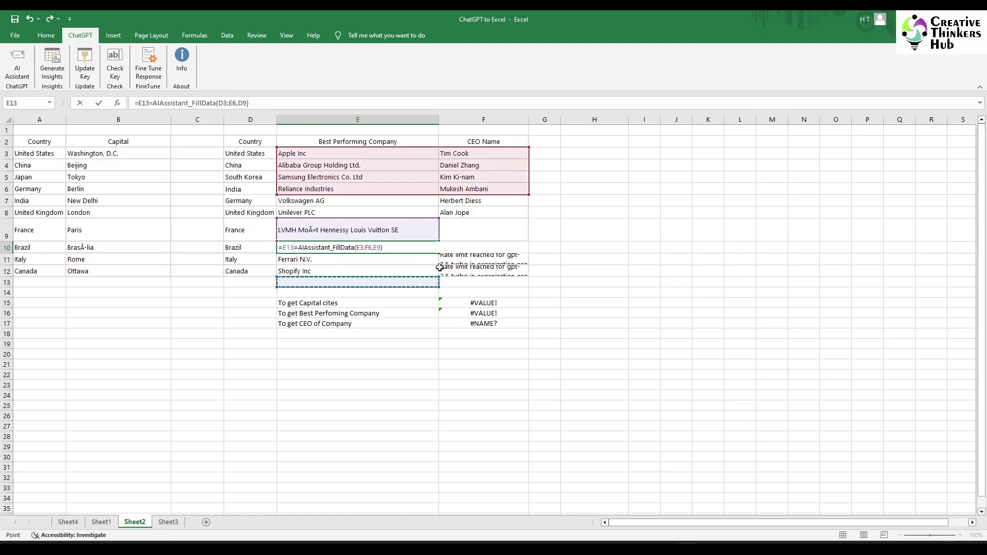
key(Escape)
click(351, 226)
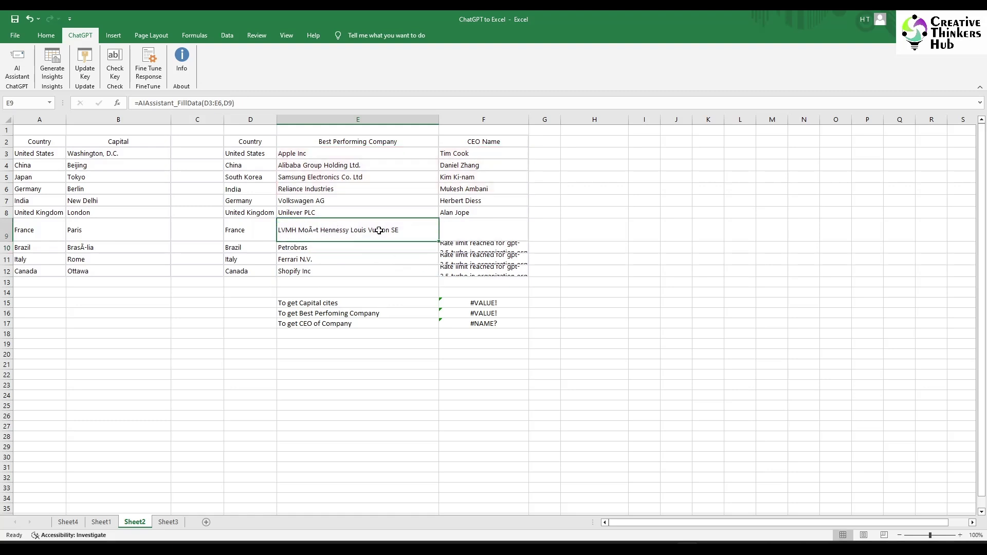
click(457, 230)
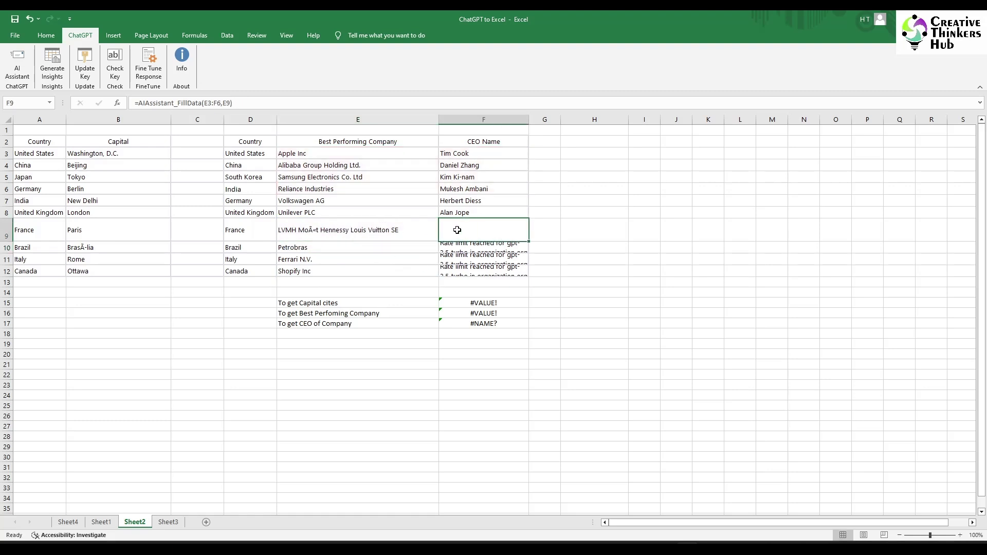
double_click(349, 233)
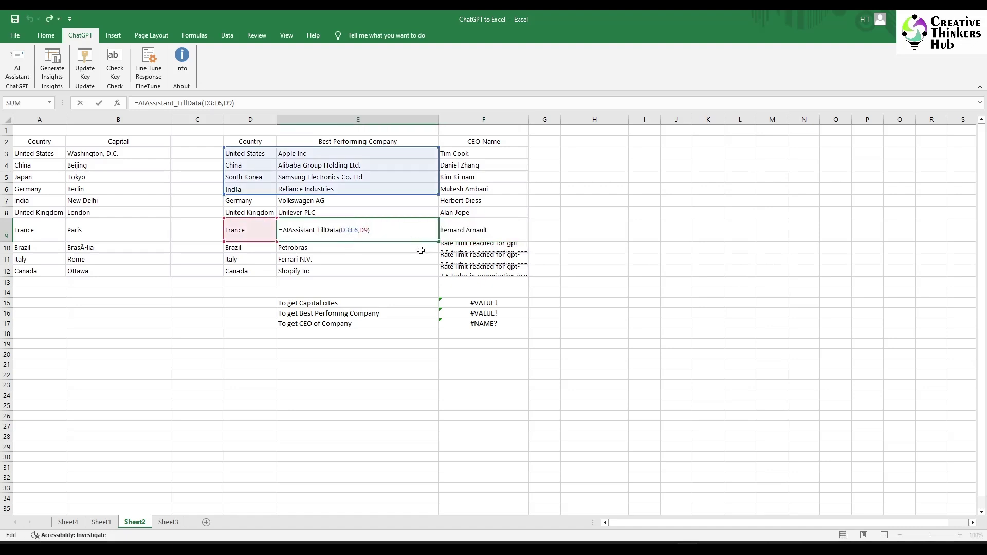
key(Return)
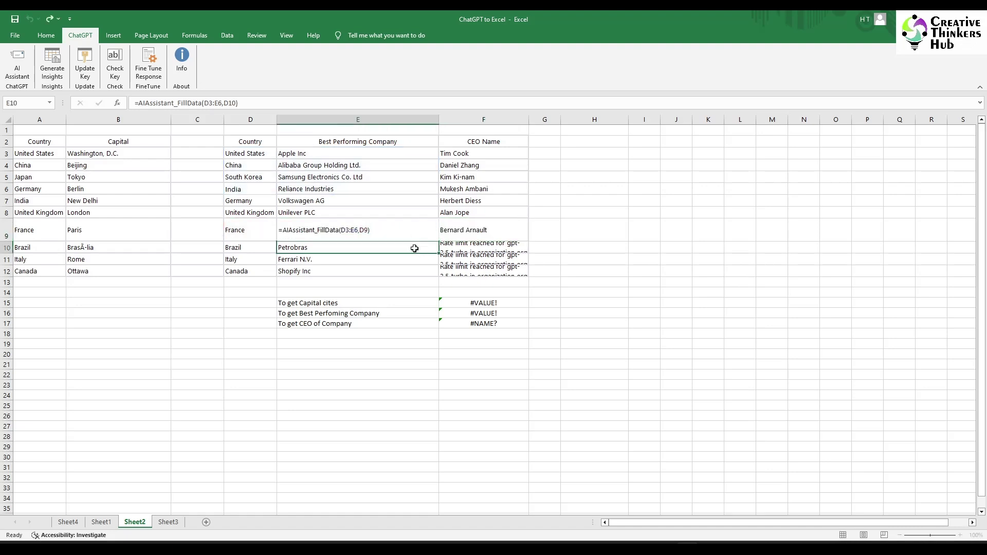
click(592, 233)
click(355, 230)
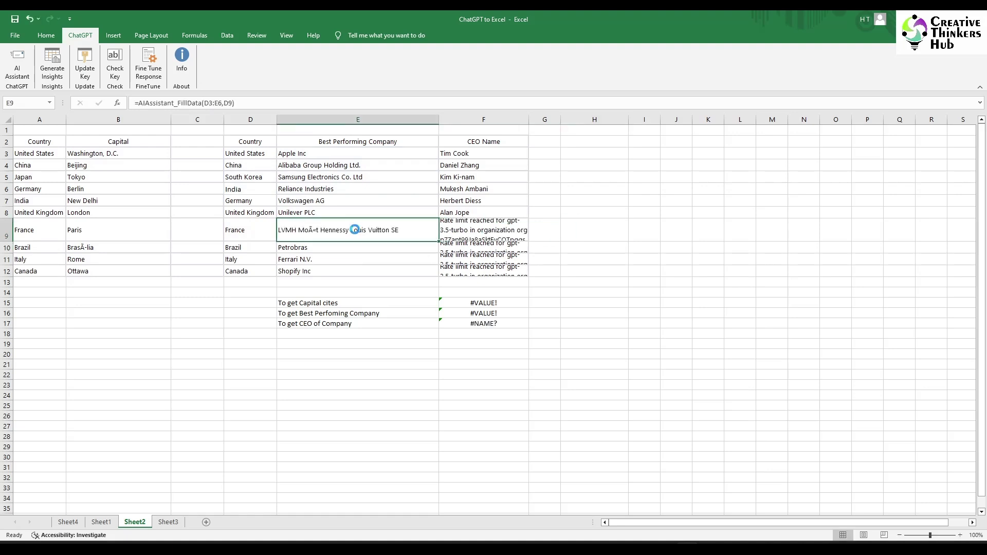
key(ctrl+c)
right_click(611, 234)
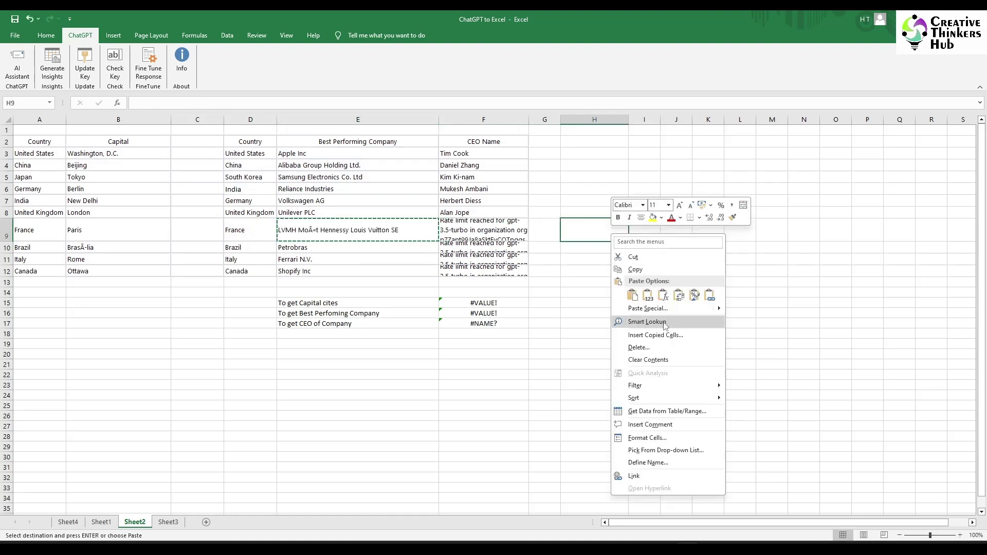
click(647, 295)
click(494, 306)
right_click(596, 233)
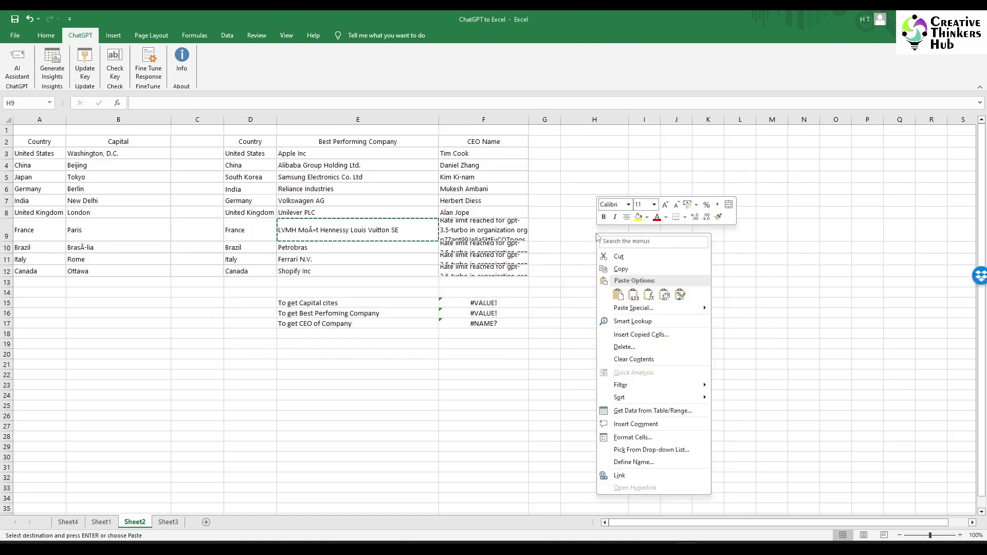
click(646, 316)
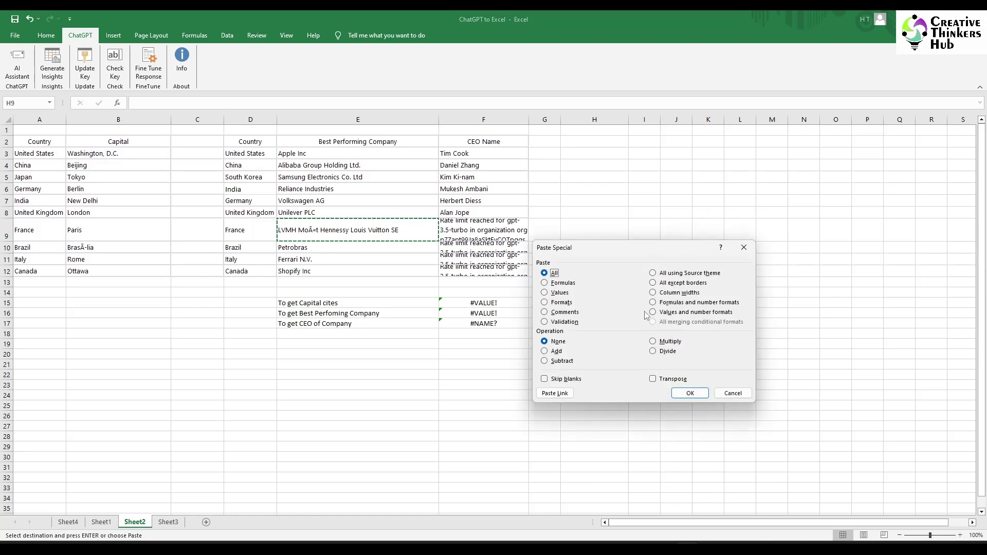
click(690, 391)
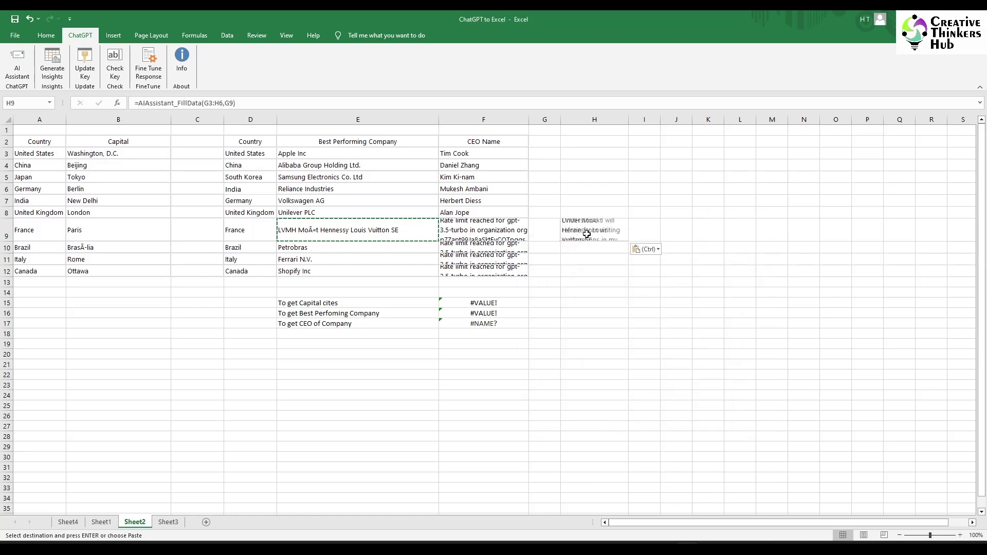
double_click(587, 234)
click(639, 260)
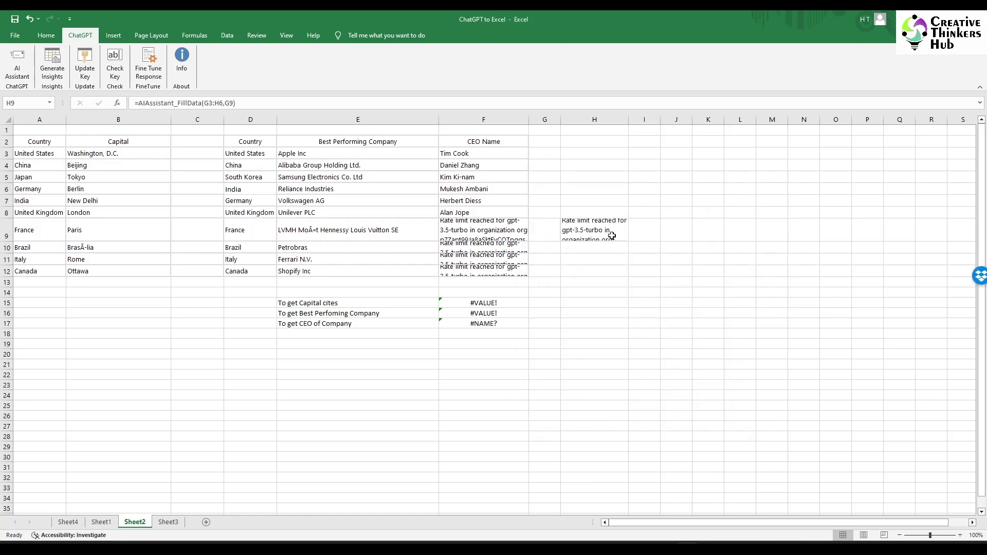
key(Delete)
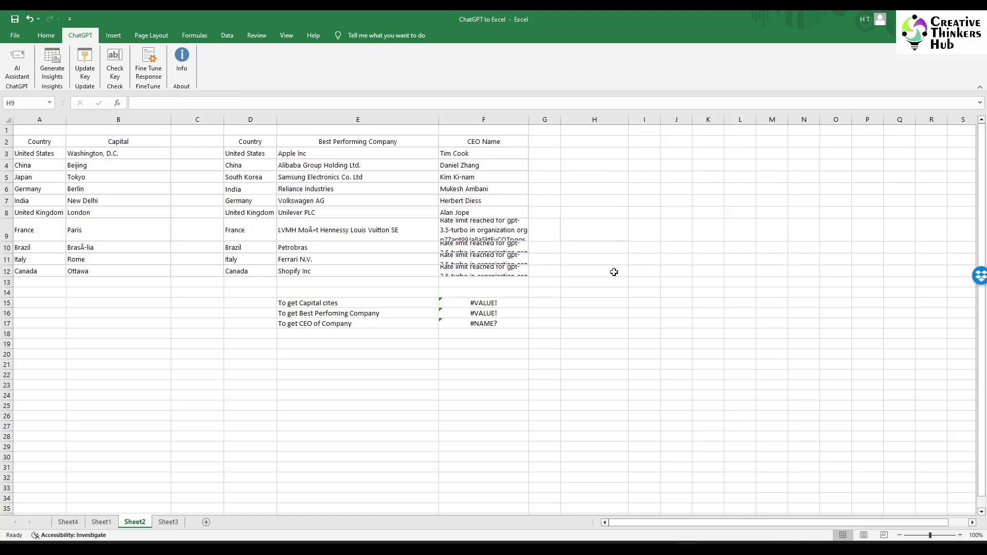
click(384, 226)
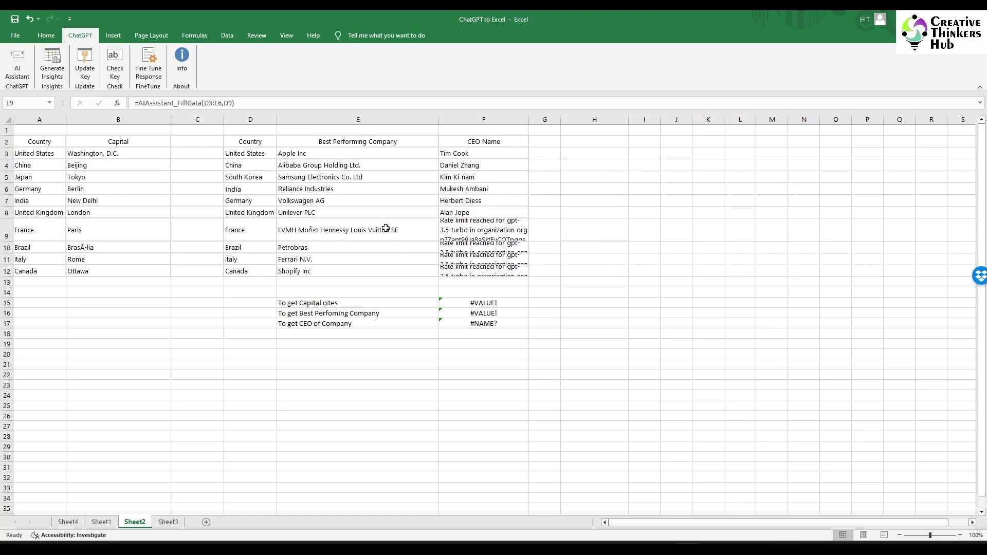
right_click(385, 227)
click(410, 265)
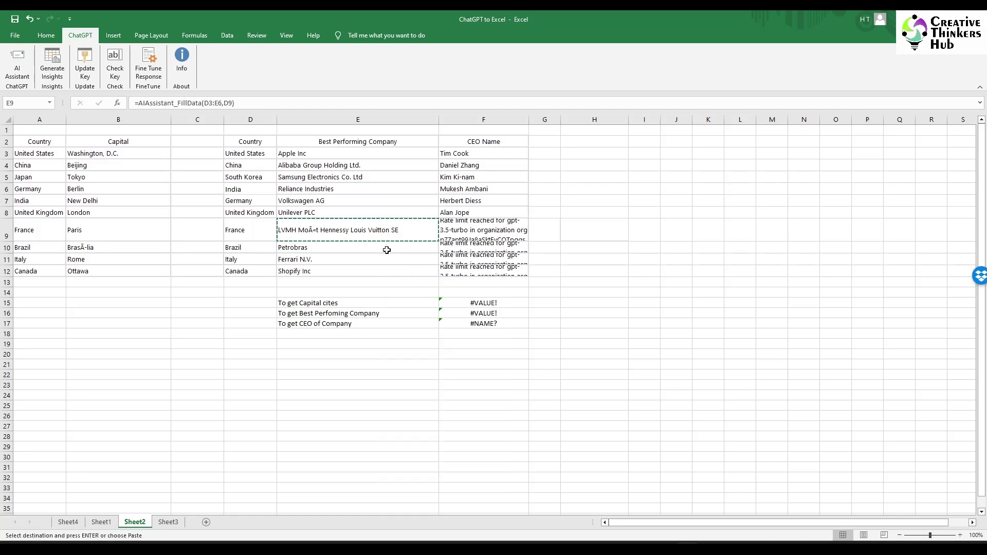
right_click(404, 238)
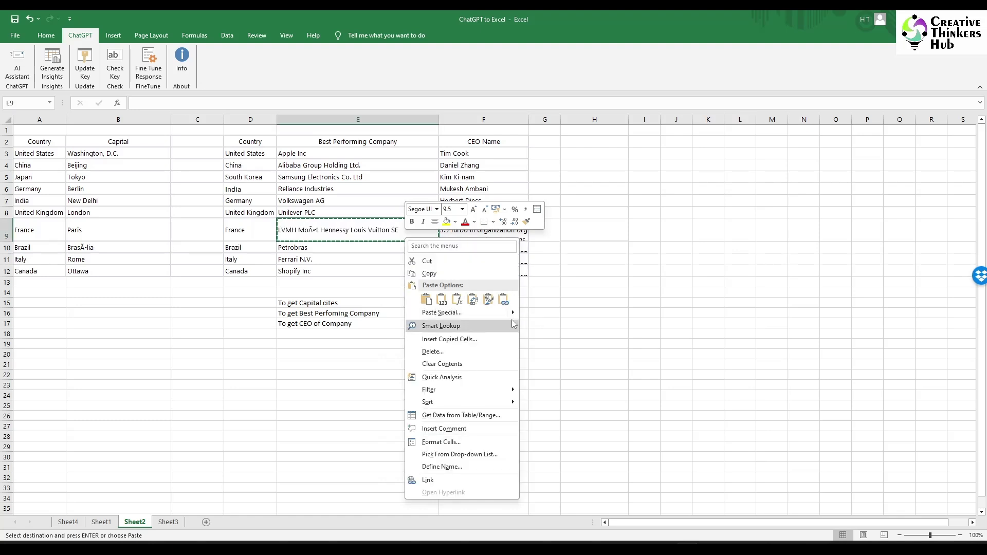
mouse_move(513, 316)
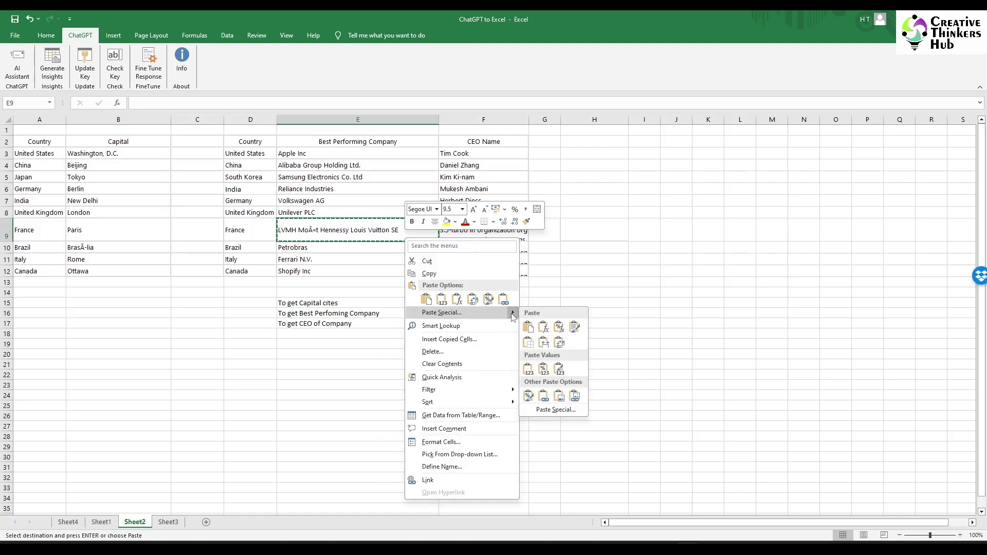
click(559, 344)
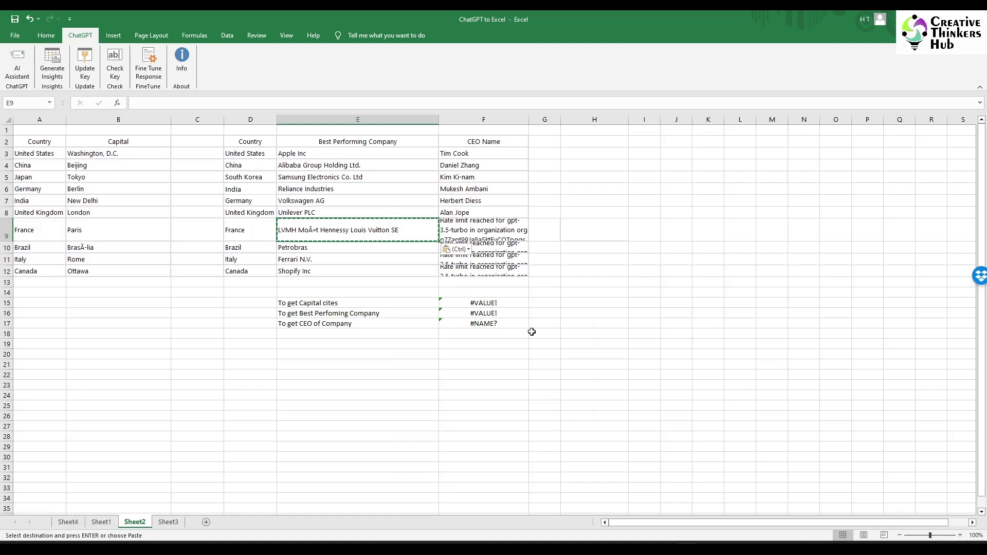
click(546, 312)
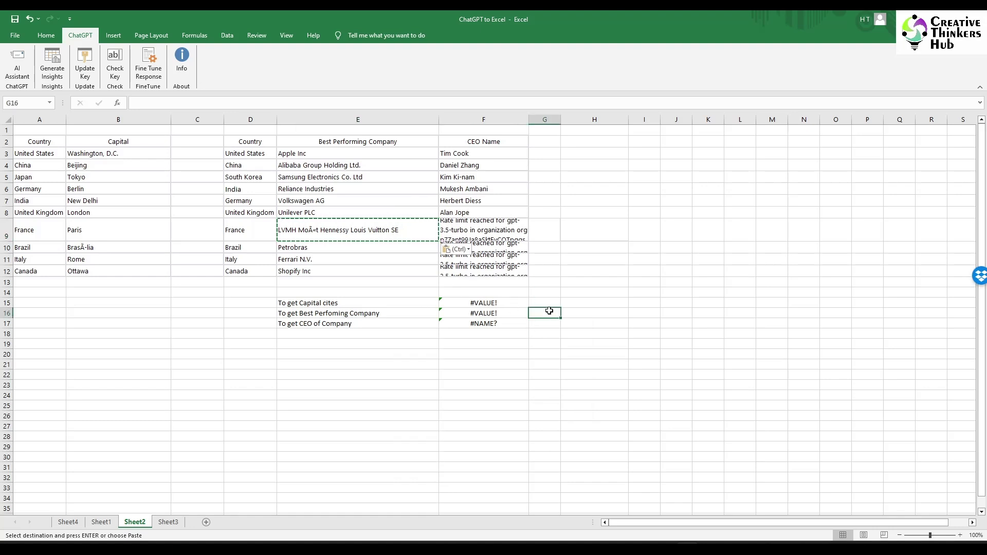
click(255, 225)
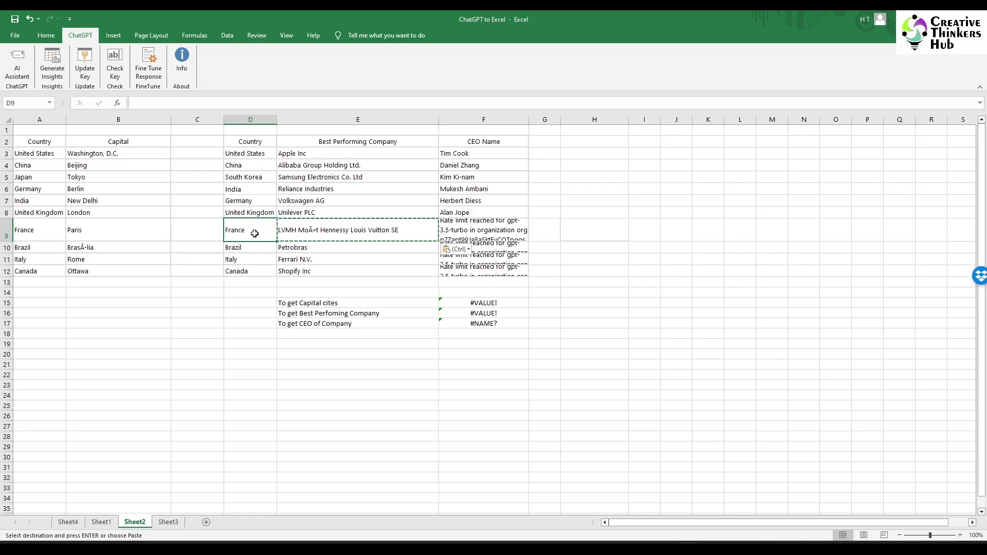
- Enter Singapore in D9, recalculate E9 to DBS Group Holdings Ltd, and reset row 9's height
text(Paki)
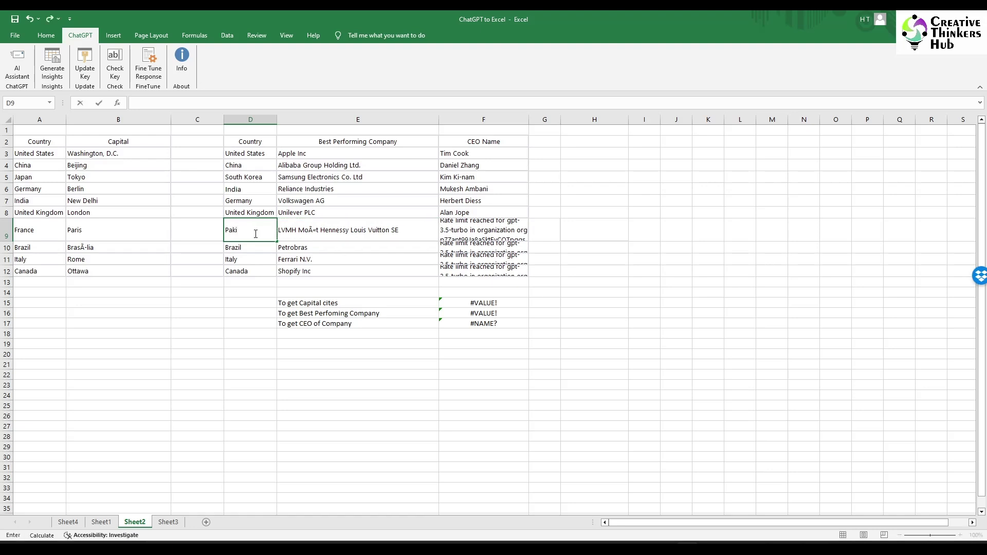
key(BackSpace)
key(BackSpace)
key(BackSpace)
text(Singapore)
key(Tab)
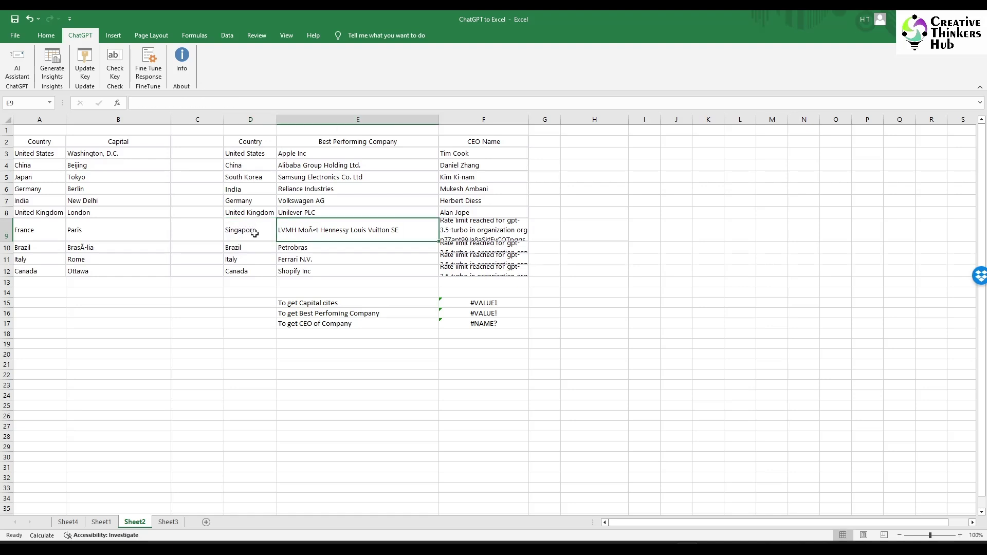
double_click(366, 230)
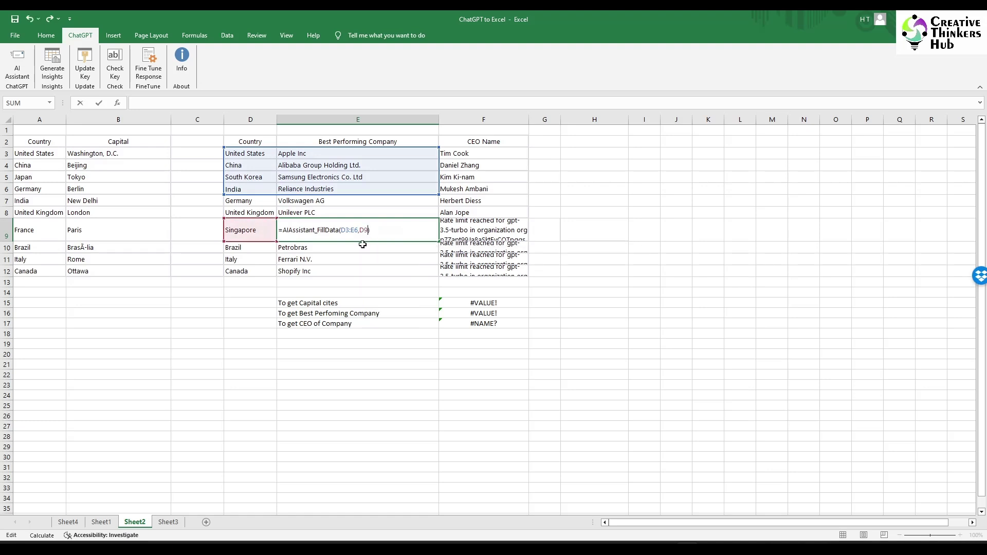
key(Return)
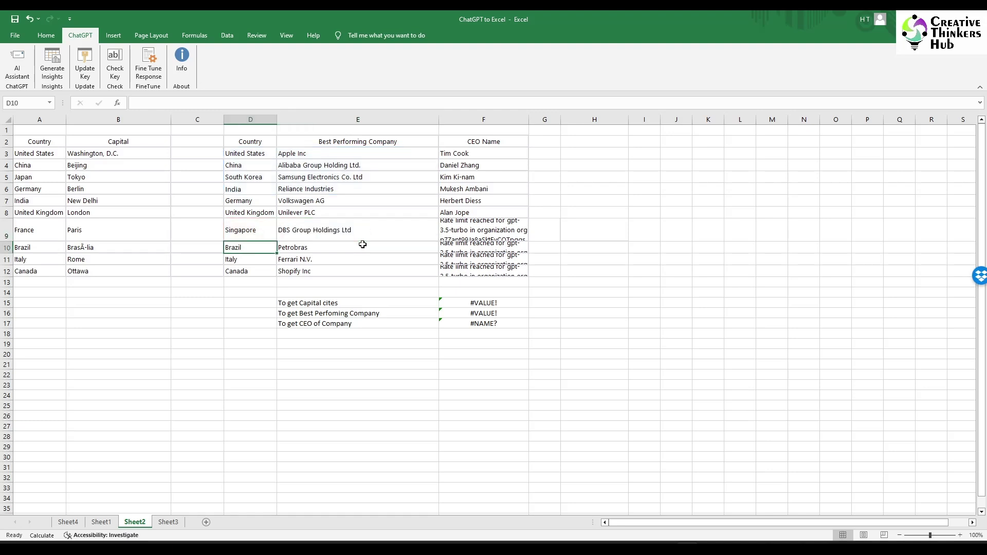
drag(6, 241, 7, 230)
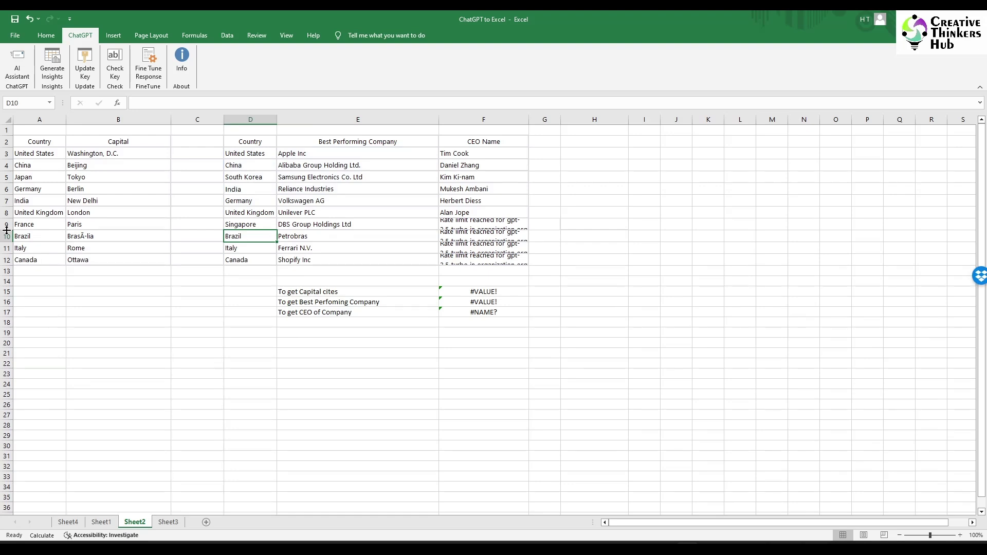
- Recalculate F9's =AIAssistant_FillData(E3:F6,E9) CEO formula
click(480, 221)
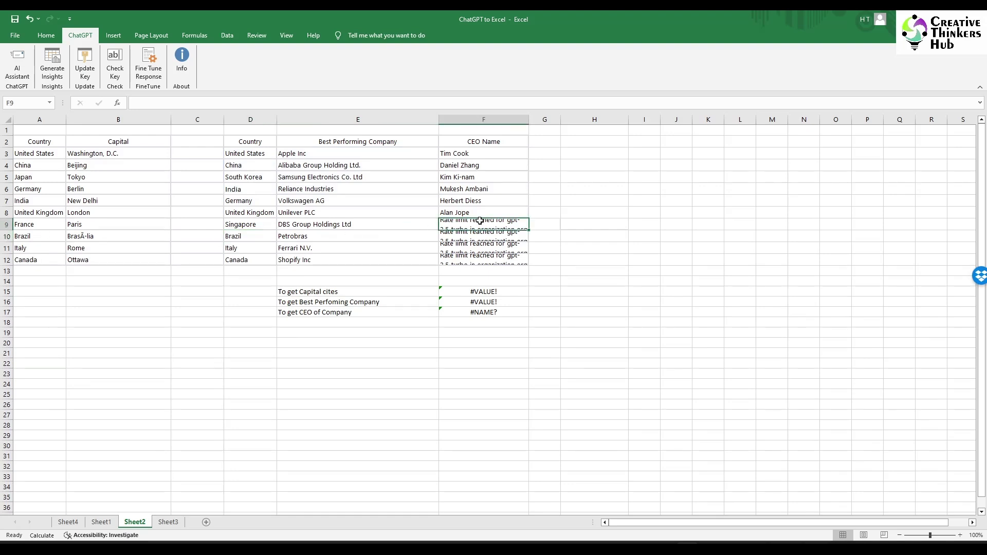
double_click(480, 223)
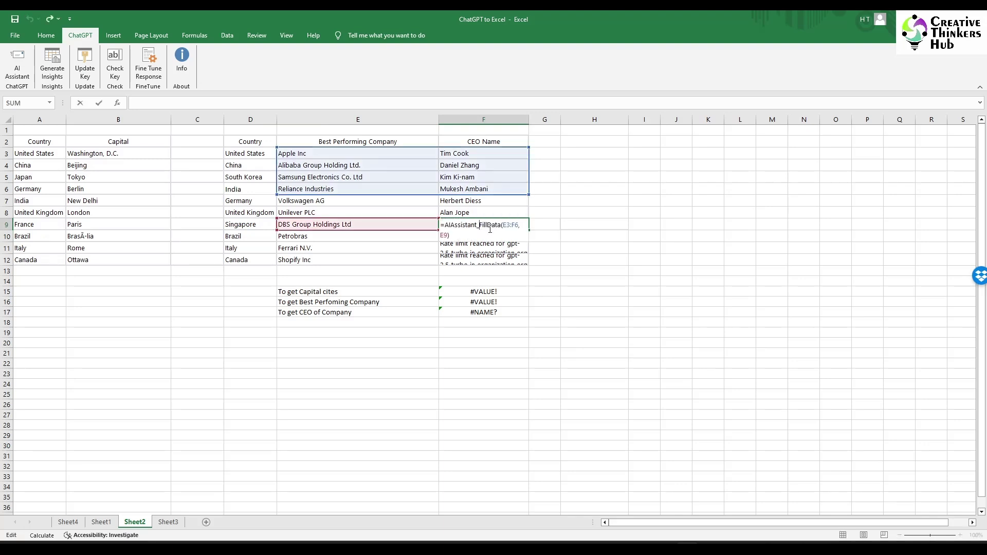
drag(502, 225, 518, 223)
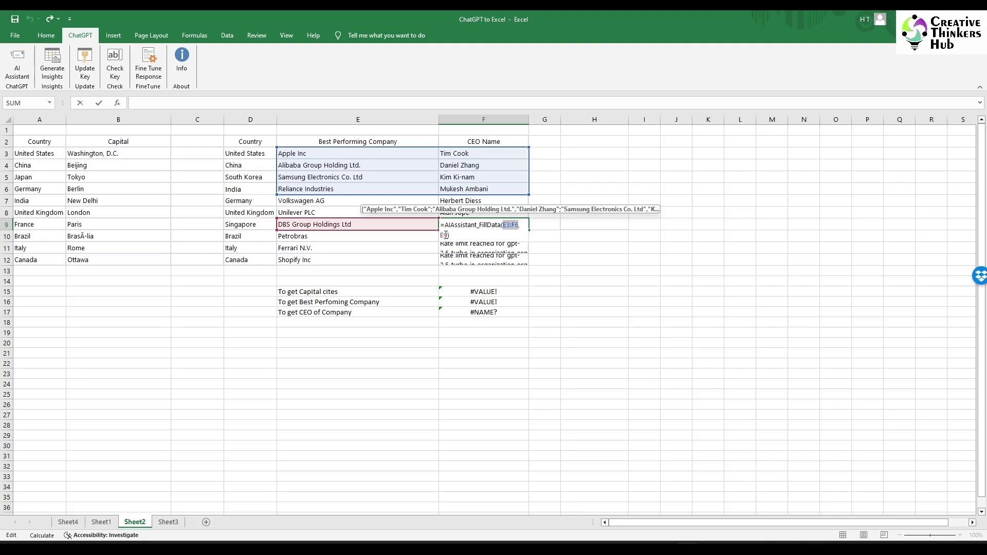
click(459, 245)
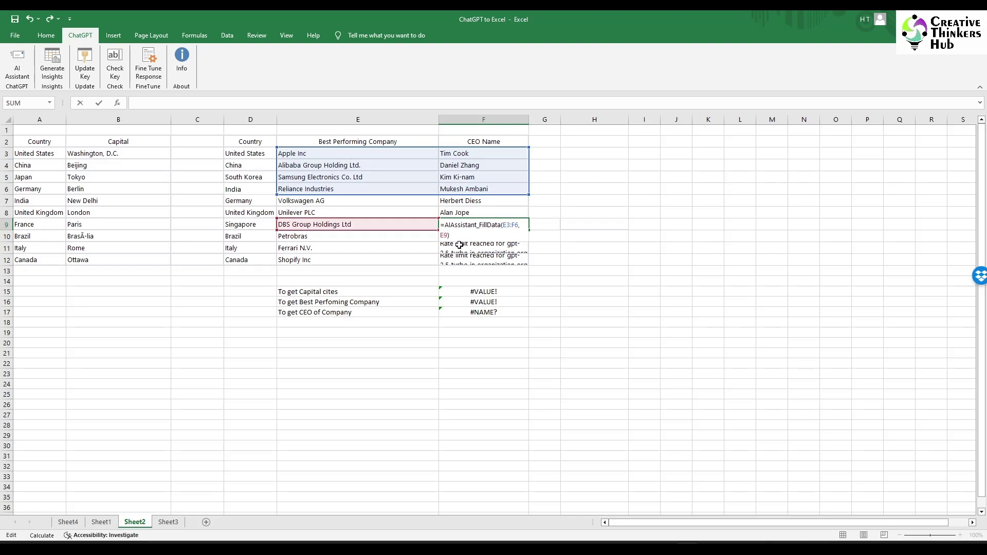
key(Return)
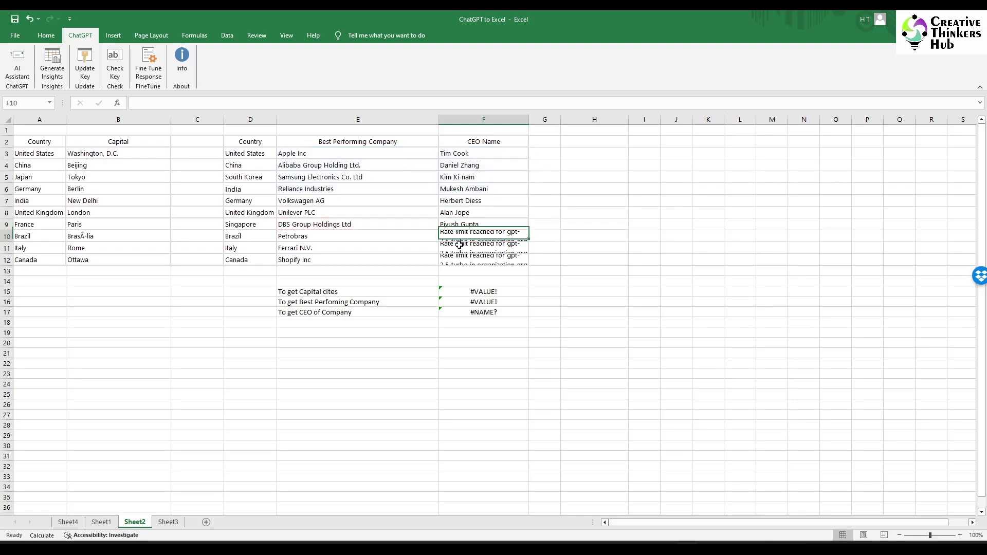
click(514, 260)
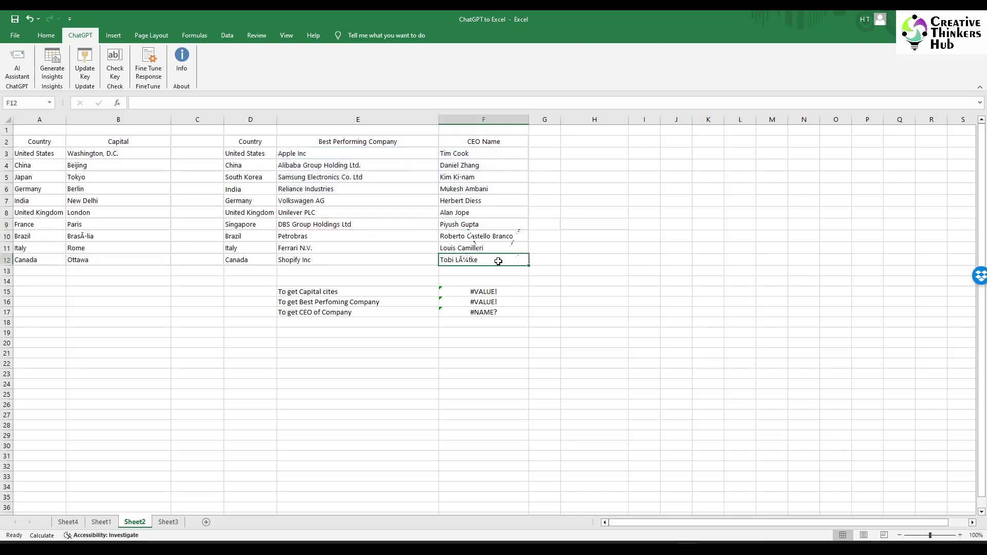
- Check the error cells F15:F17, then switch to Sheet3
click(472, 362)
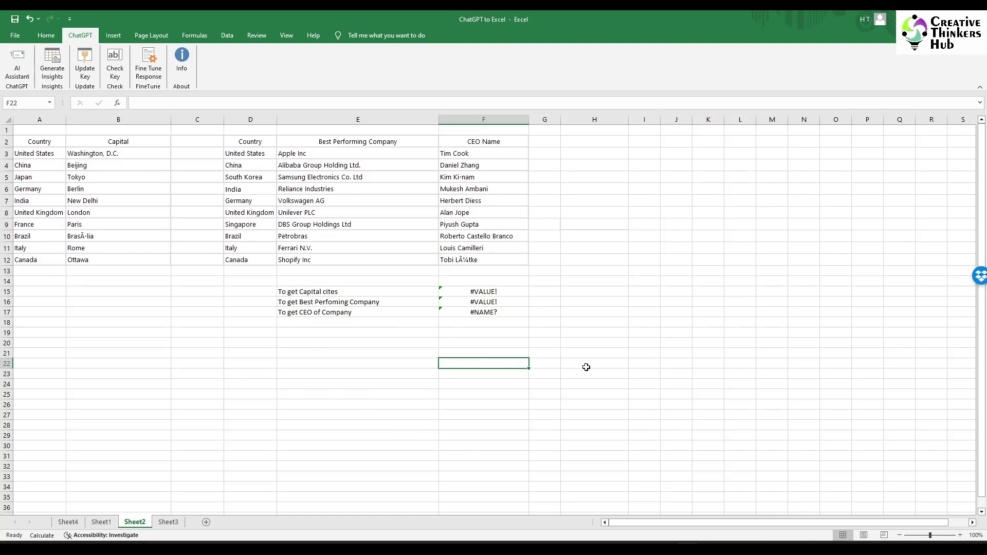
click(472, 293)
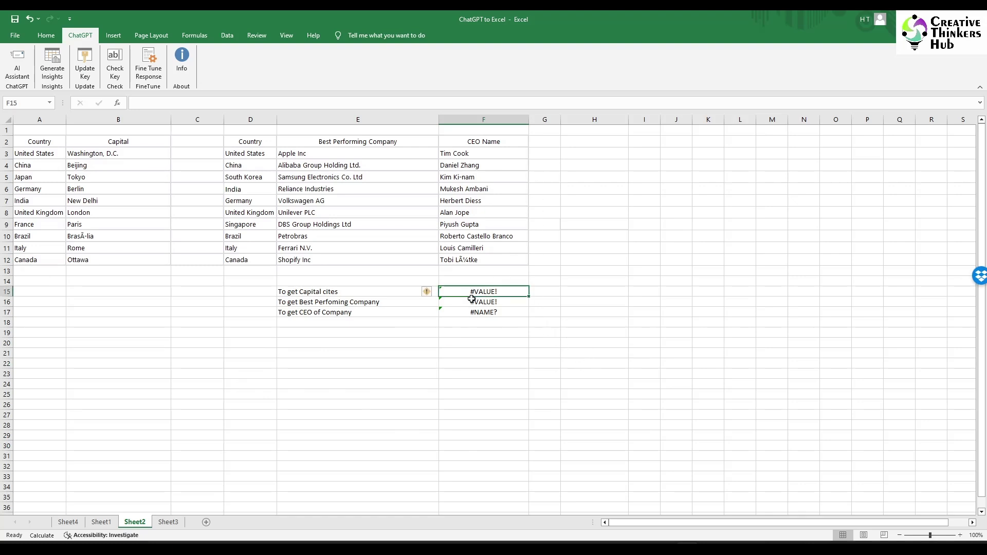
click(471, 303)
click(471, 312)
click(410, 360)
click(354, 394)
click(168, 522)
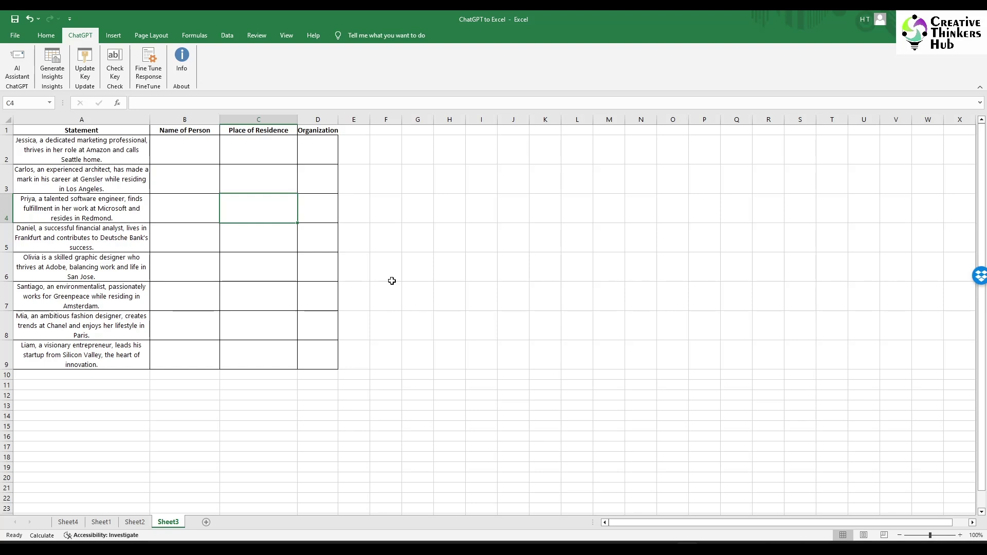
- Enter =AIAssistant_Extractor(A2,B1) in B2 so it extracts Jessica
click(190, 156)
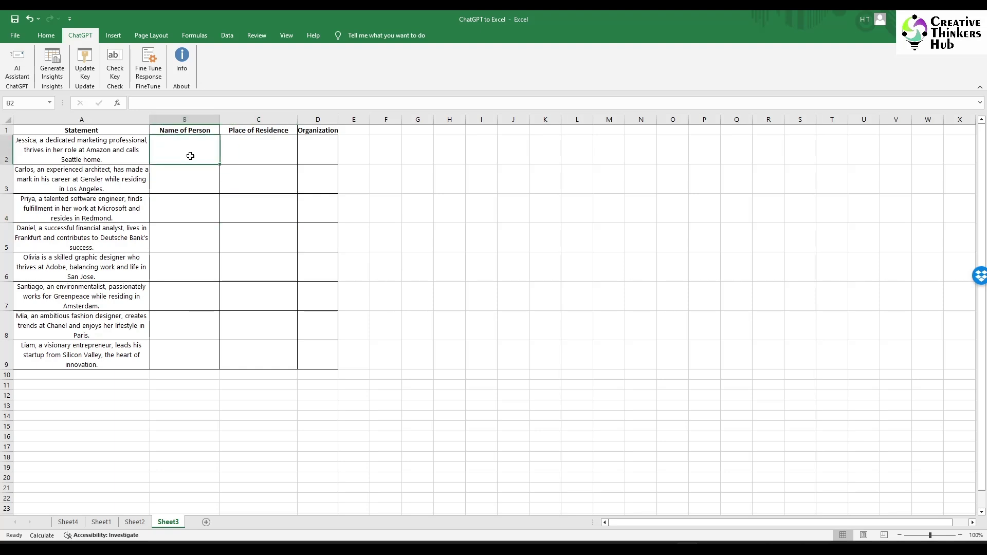
text(=ai)
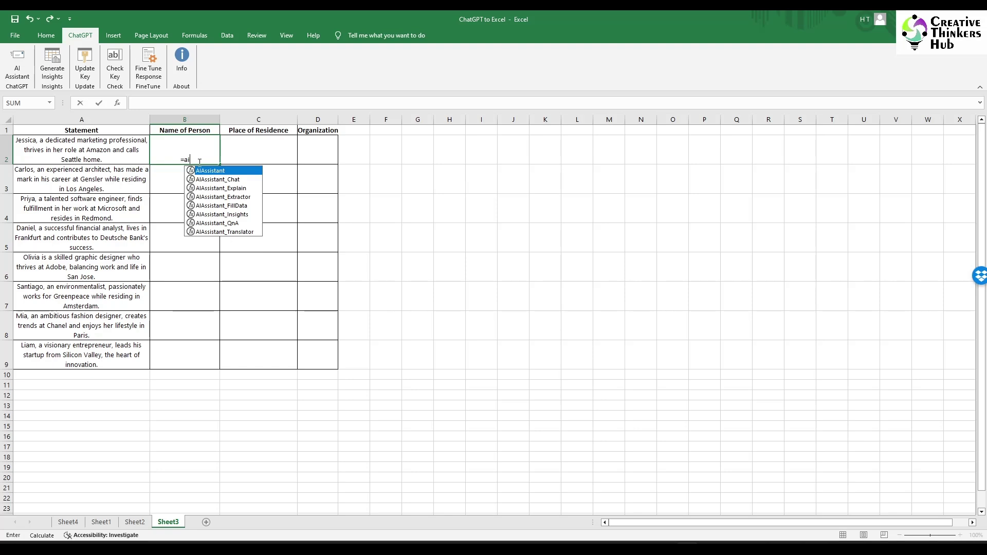
click(224, 200)
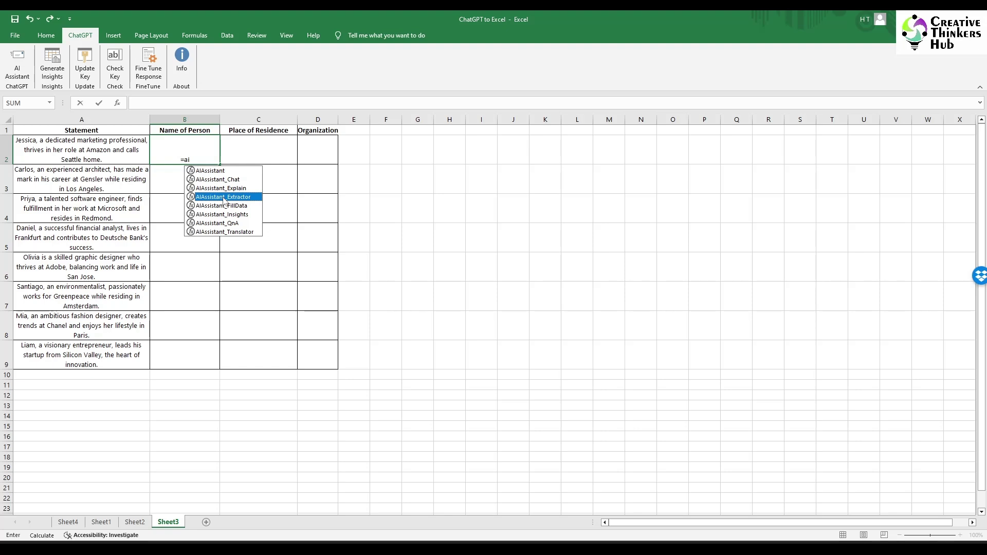
double_click(224, 198)
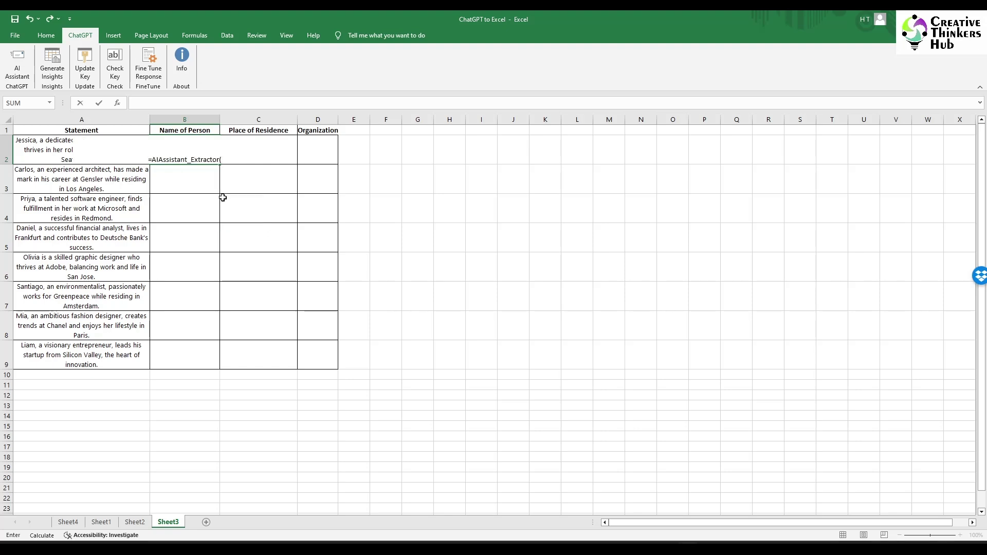
click(56, 149)
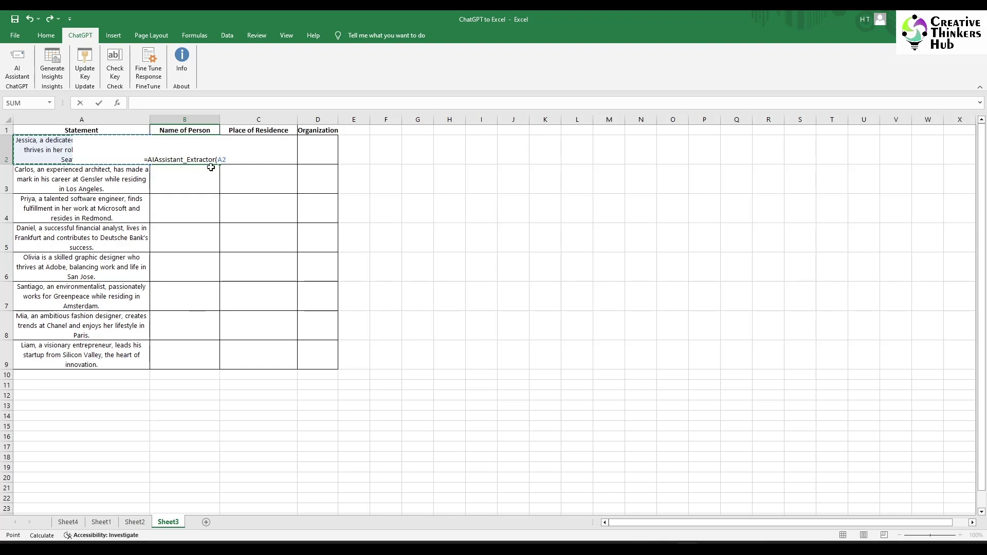
text(,)
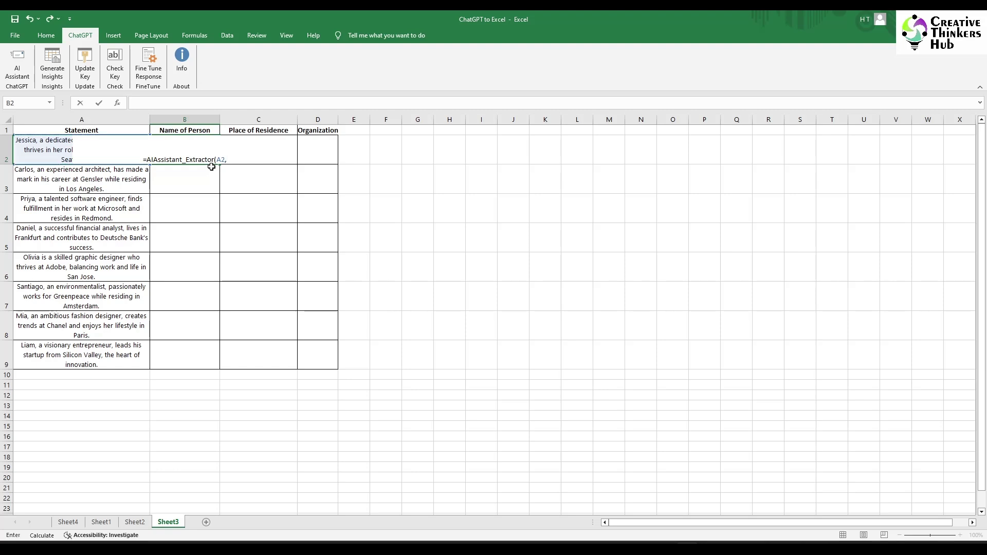
click(199, 130)
text())
key(Return)
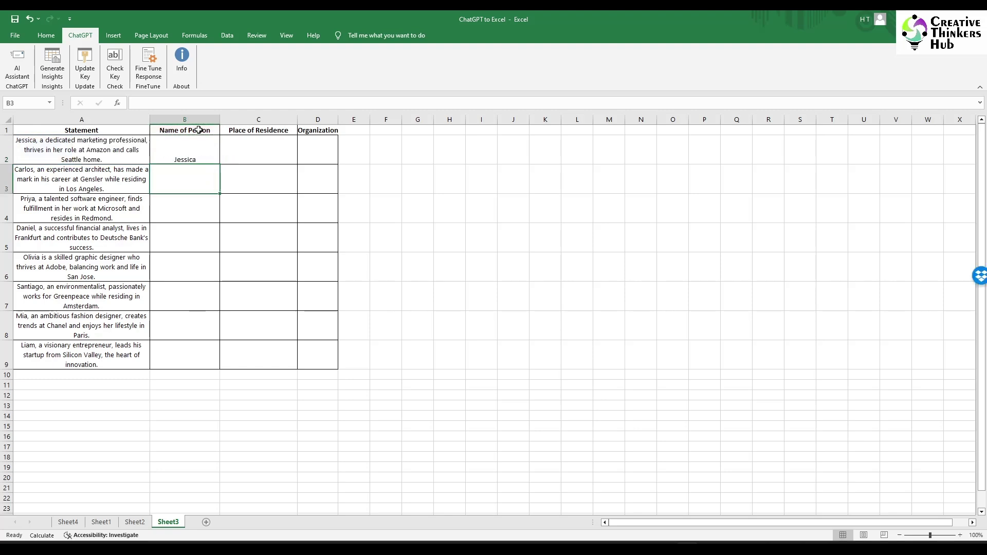
- Copy B2 down to B9, then apply Fill Formatting Only to drop the copied names
click(208, 160)
drag(220, 164, 215, 359)
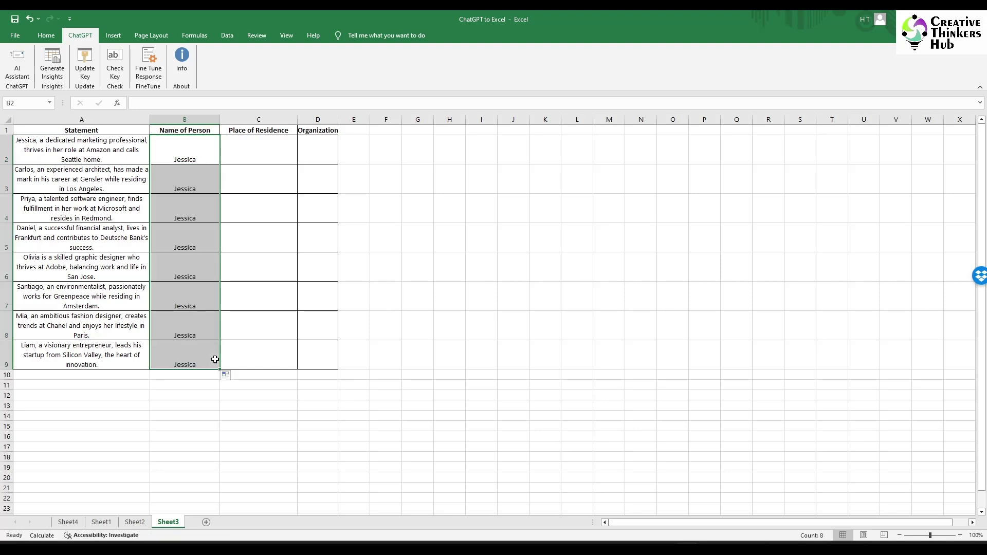
click(227, 375)
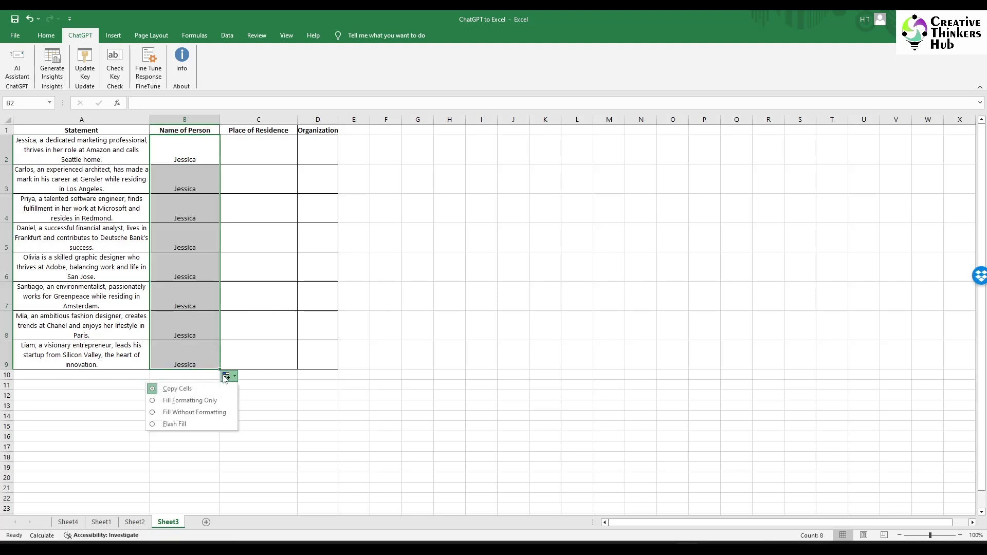
click(186, 400)
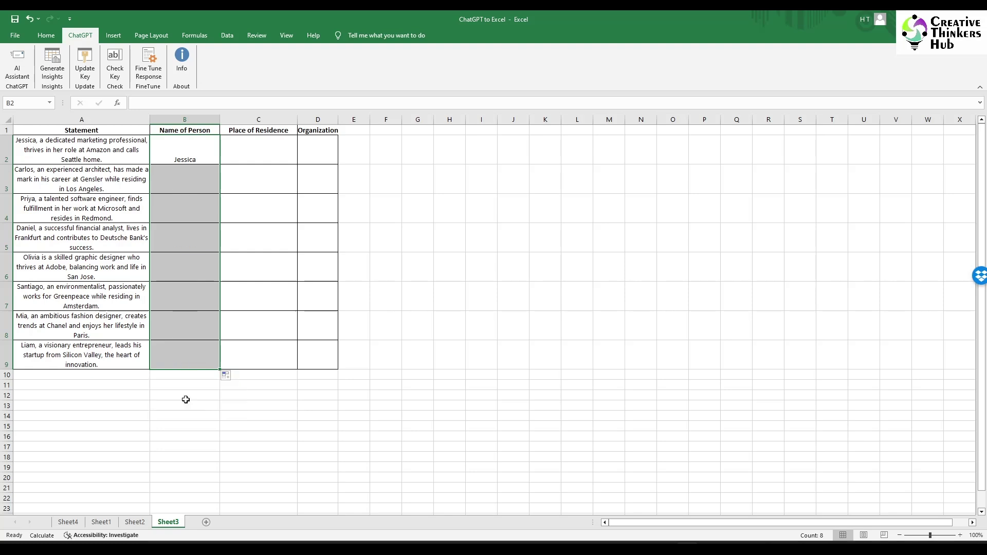
- Switch the Auto Fill Options for B3:B9 to Fill Without Formatting
click(226, 375)
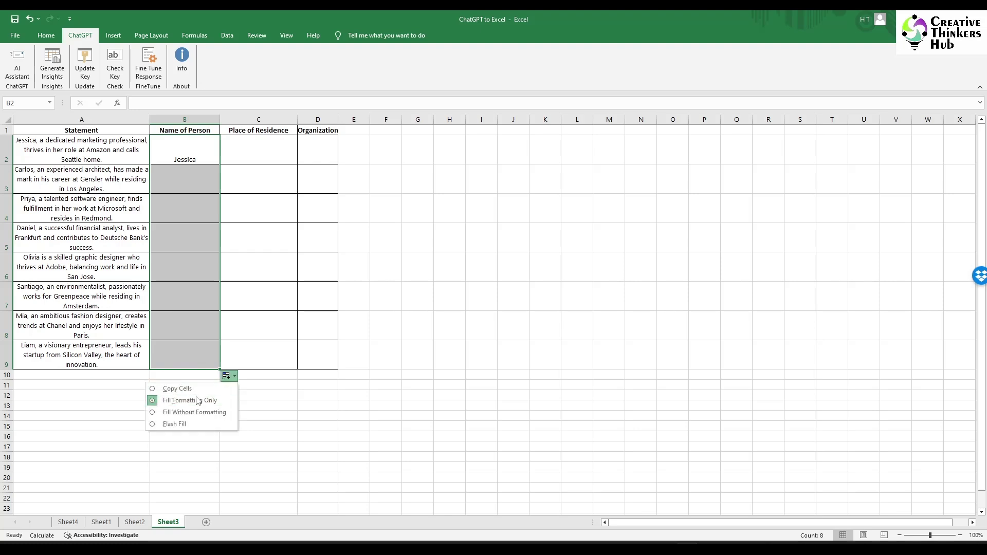
click(188, 411)
click(226, 375)
click(200, 393)
- Enter =AIAssistant_Extractor(A3,B1) in B3 to extract Carlos, undoing the extra fill-down
click(191, 182)
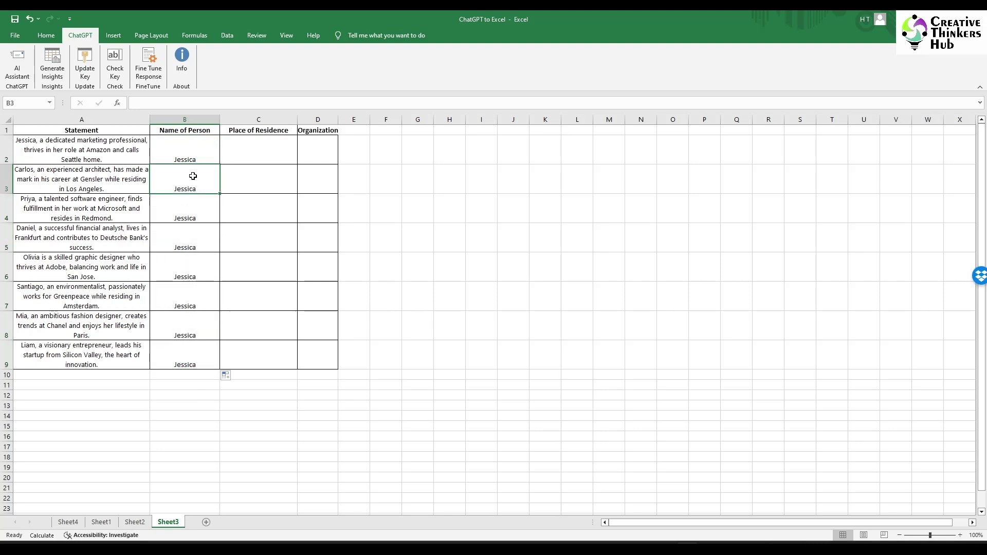
text(=)
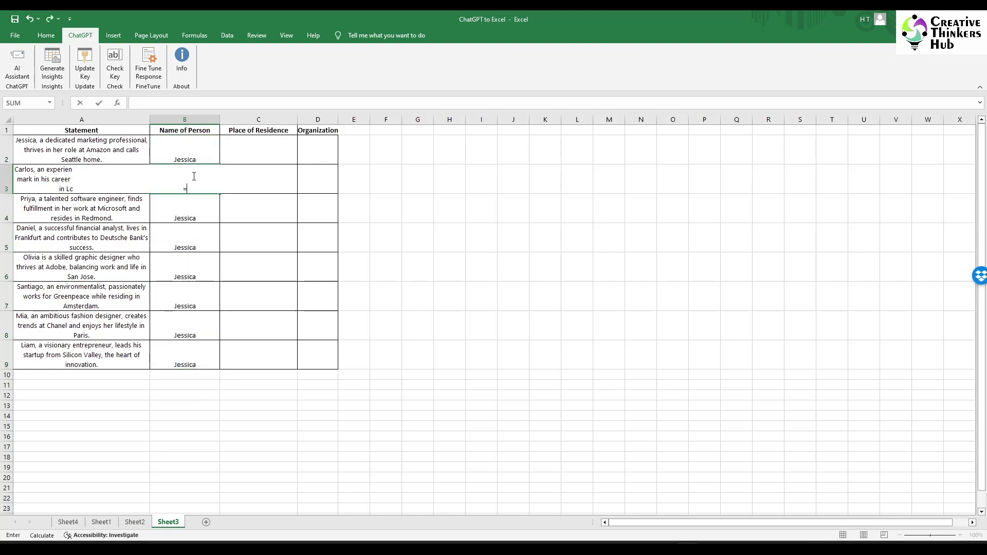
text(ai)
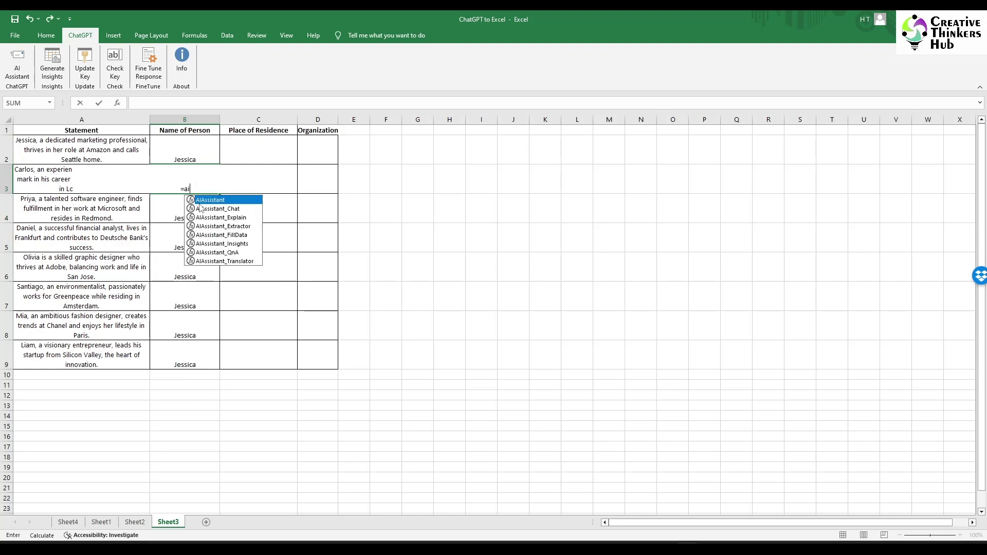
click(228, 228)
double_click(228, 227)
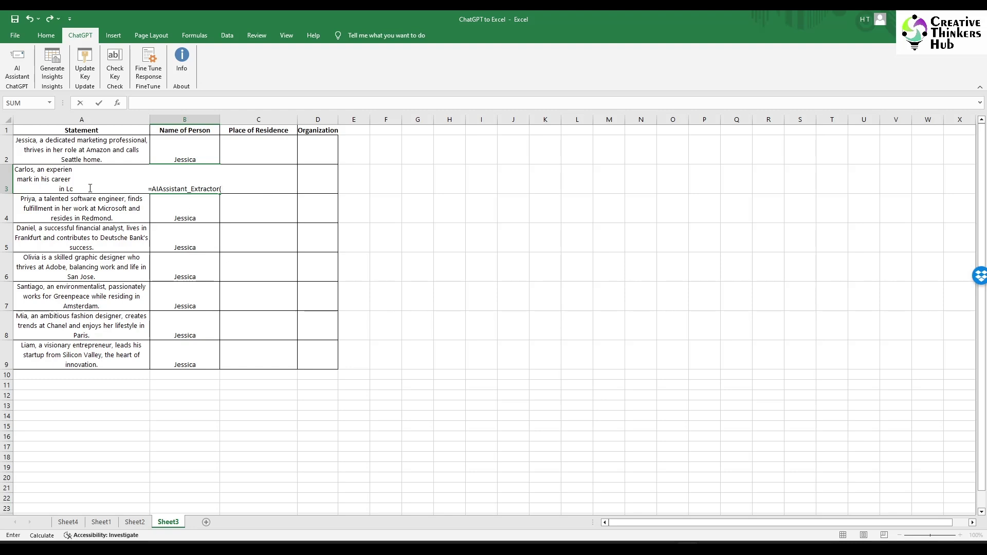
click(56, 179)
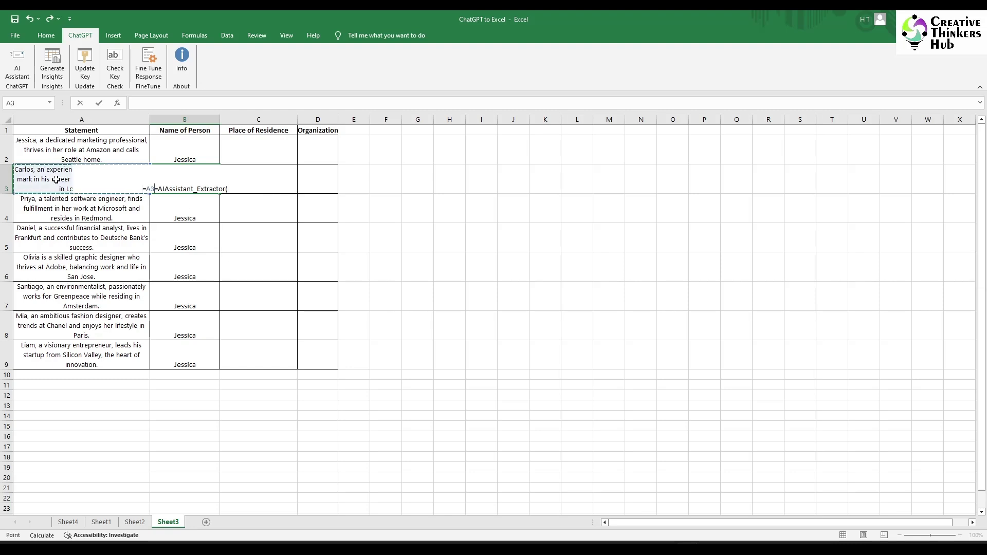
key(BackSpace)
key(BackSpace)
key(BackSpace)
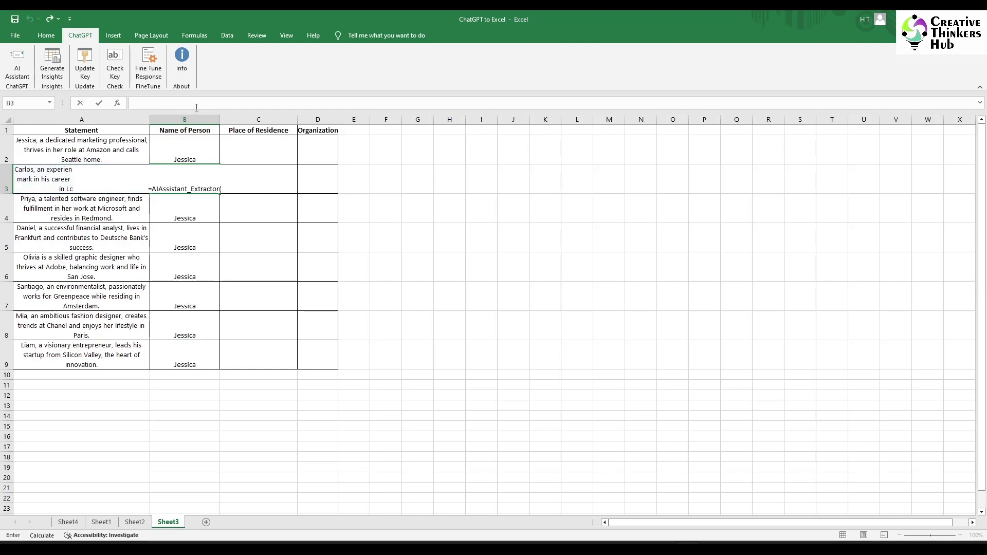
click(224, 101)
text(A3)
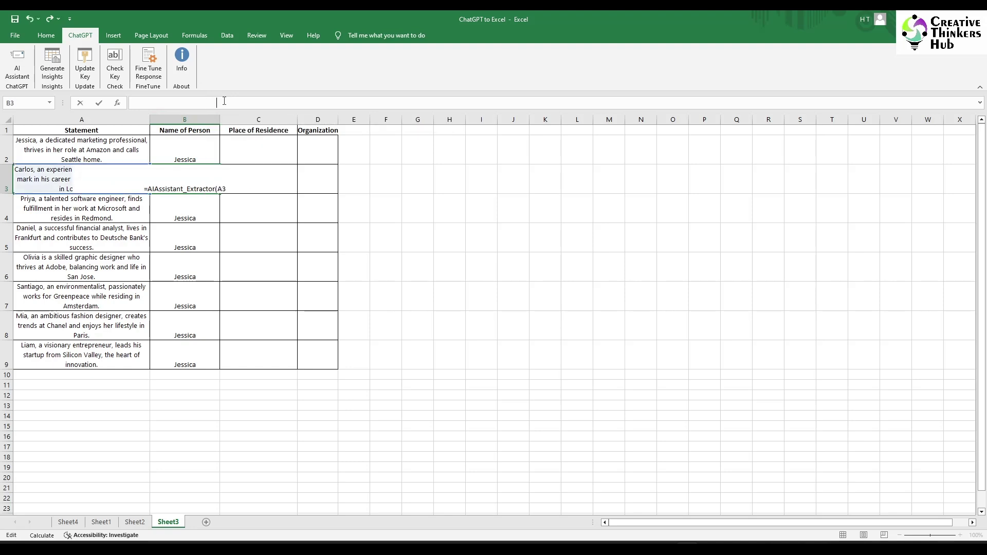
text(,)
click(189, 131)
text())
key(Return)
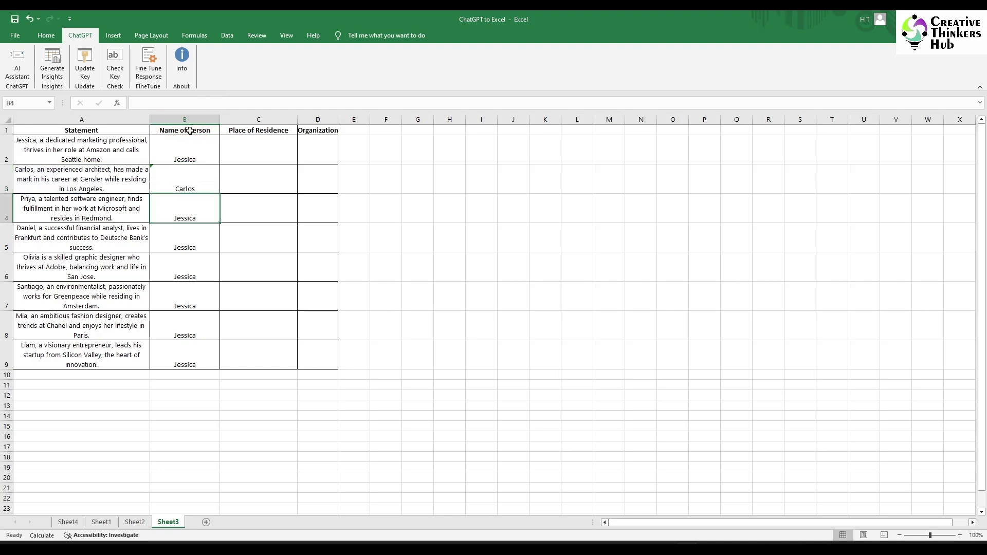
click(204, 189)
drag(220, 194, 215, 363)
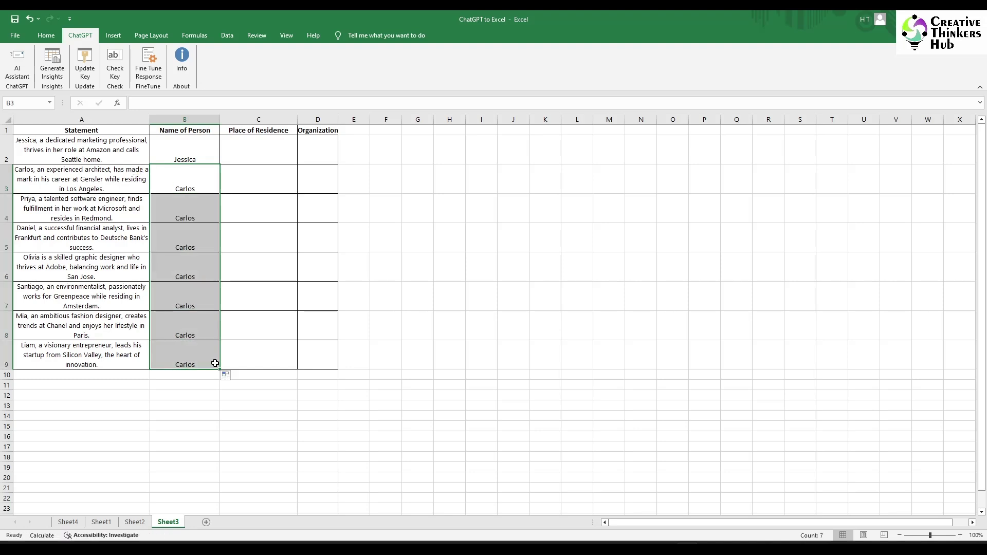
key(ctrl+z)
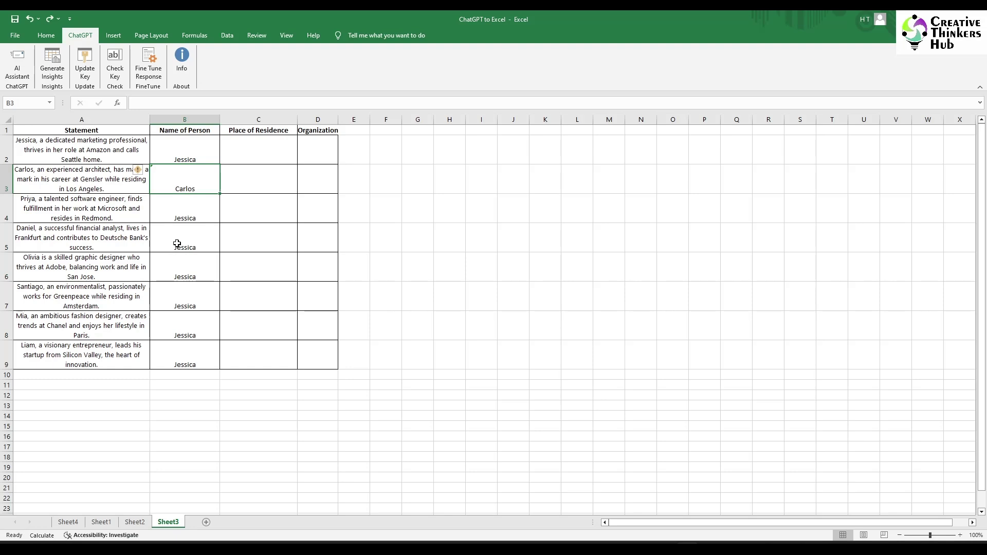
- Enter =AIAssistant_Extractor(A4,B1) in B4 to extract Priya
click(185, 215)
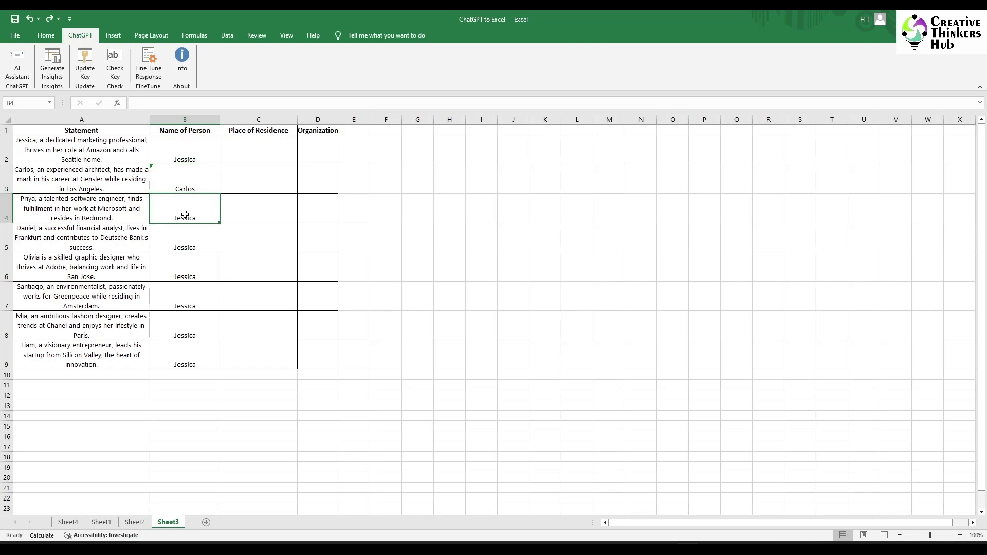
text(=ai)
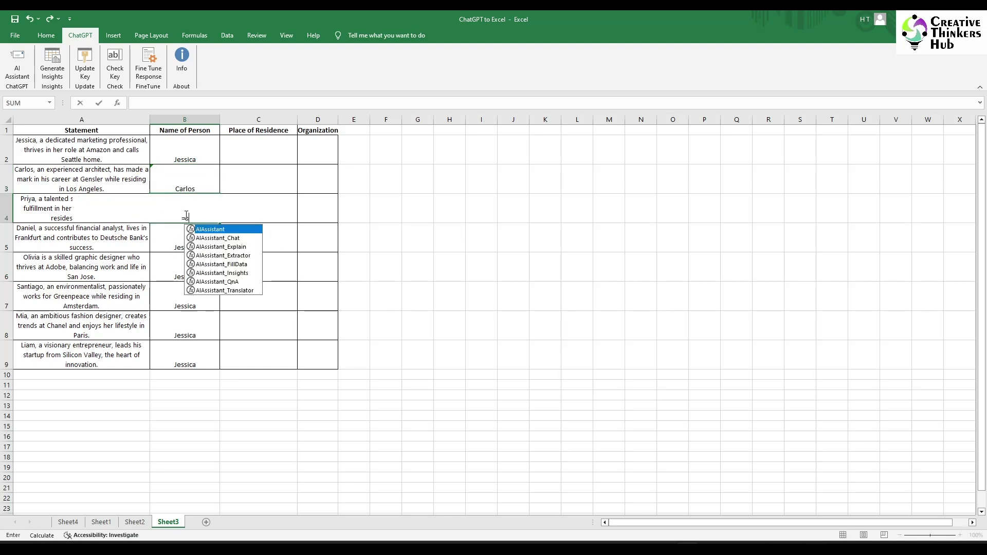
click(234, 256)
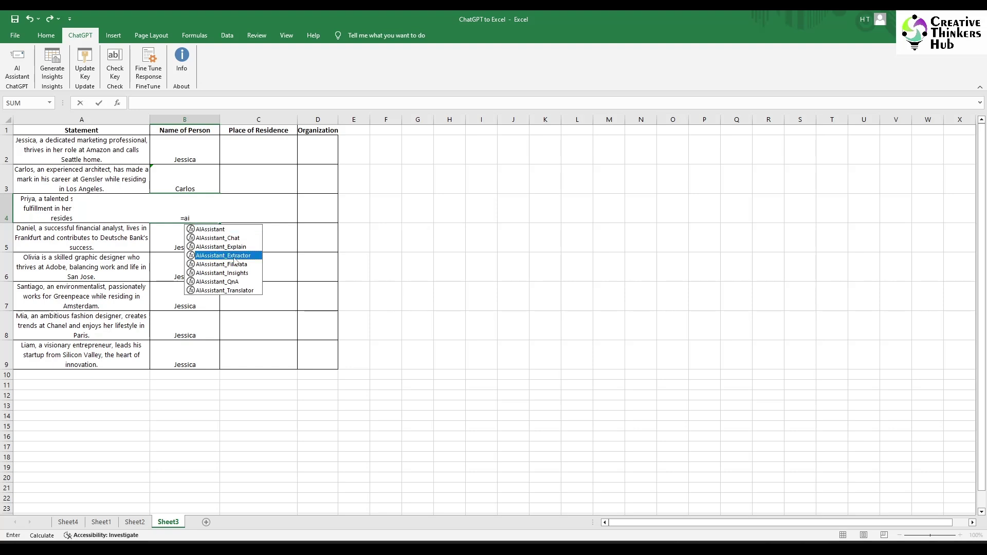
double_click(233, 256)
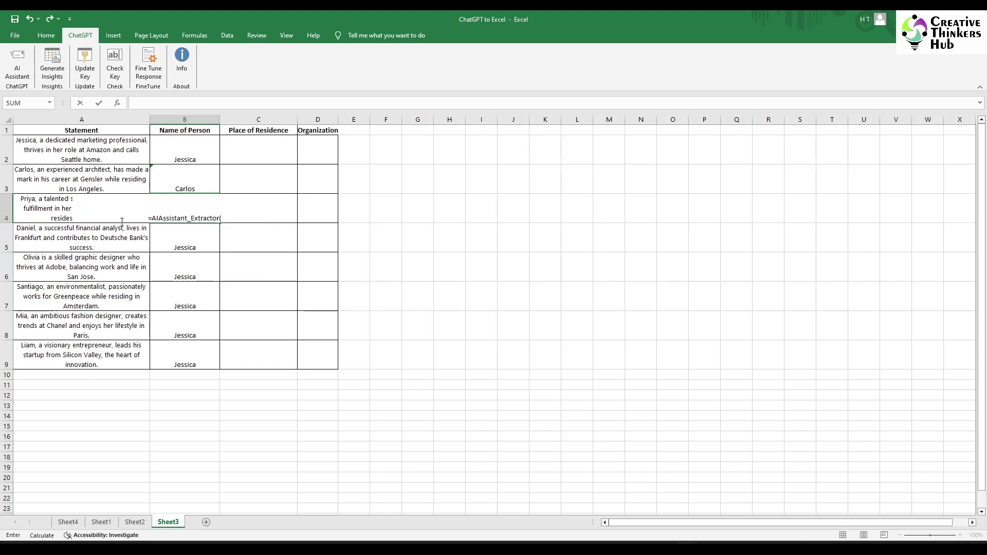
click(51, 207)
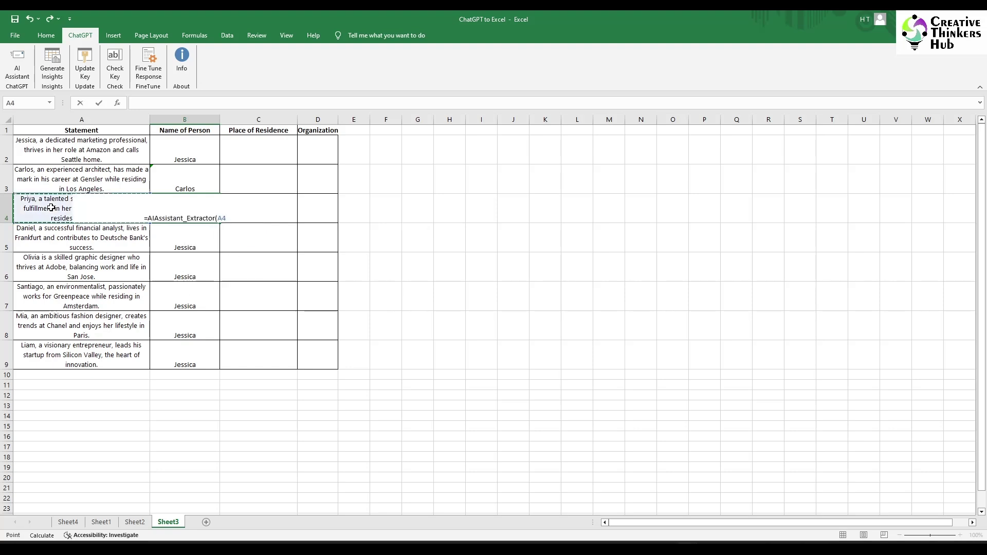
text(,)
click(166, 128)
text())
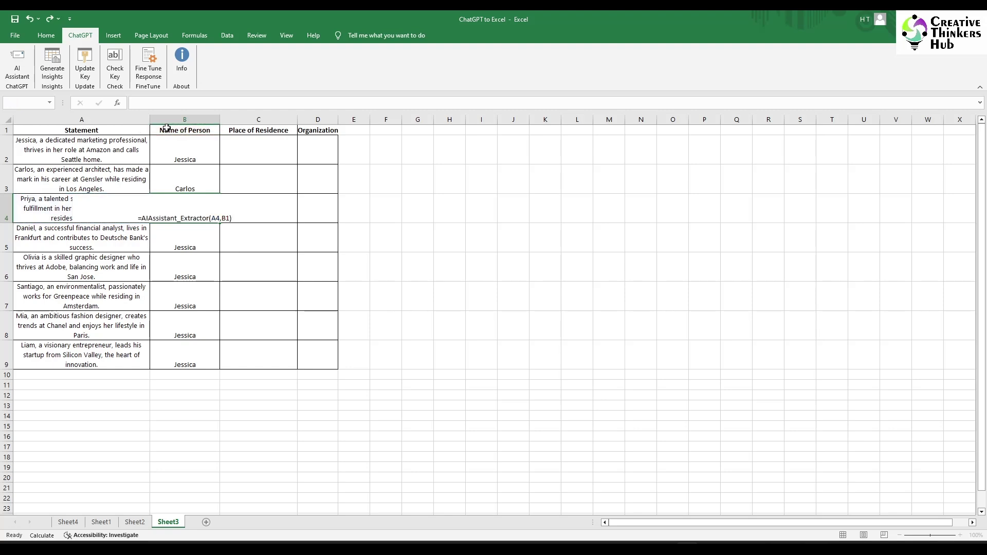
key(Return)
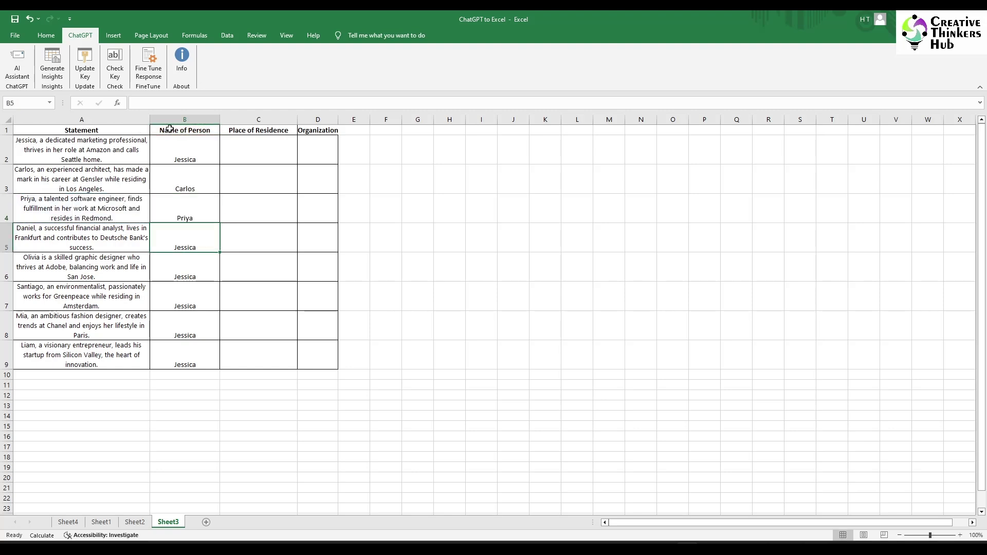
- Delete the leftover Jessica values in B5:B9
double_click(200, 246)
key(Escape)
text(=)
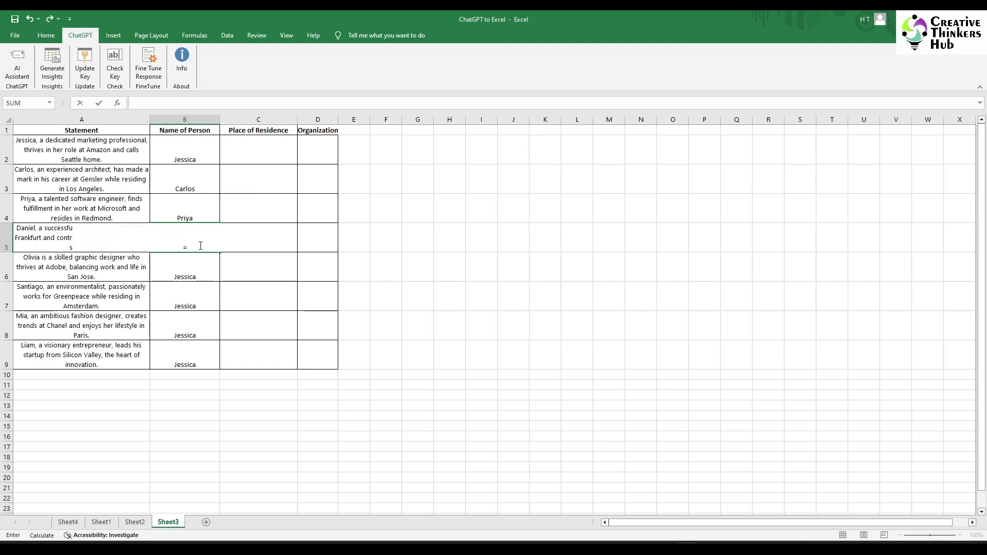
click(436, 269)
key(Escape)
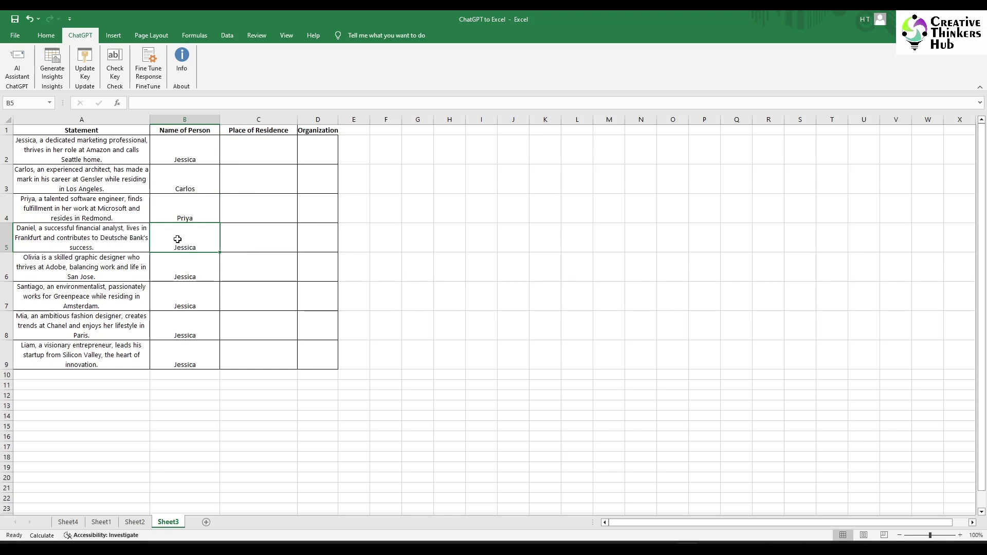
drag(178, 239, 189, 355)
key(Delete)
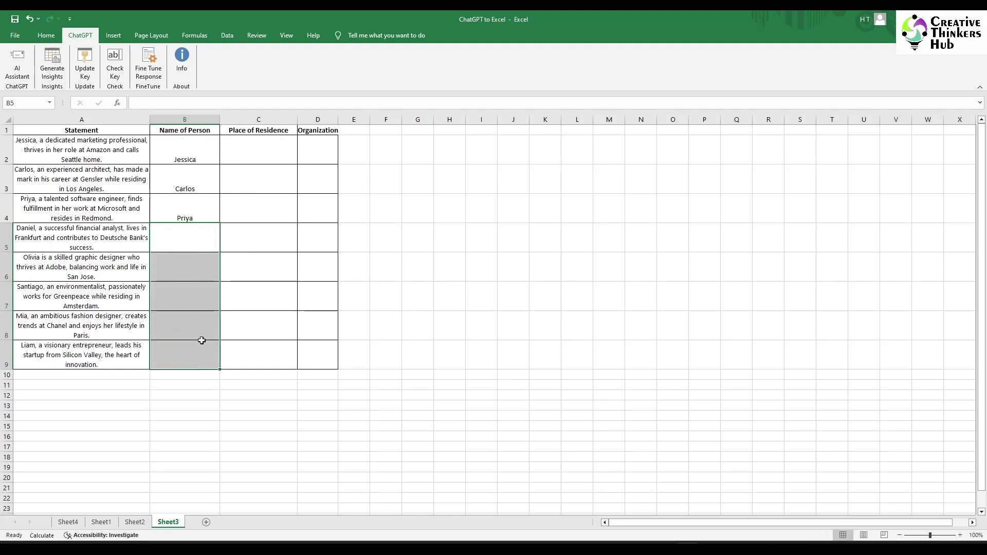
click(255, 151)
- Complete =AIAssistant_Extractor(A2,C1) in C2 so it returns the residence Seattle
text(=ai)
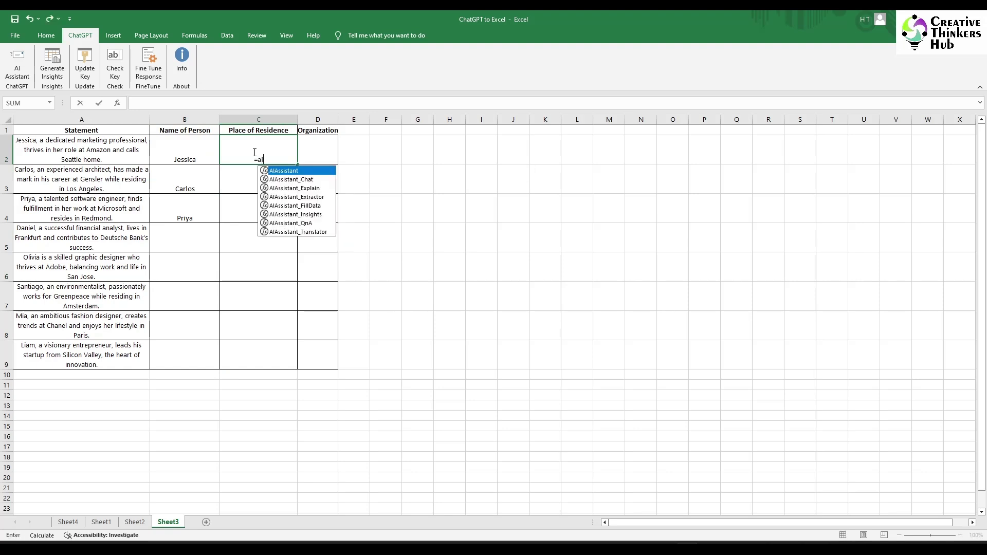
click(285, 198)
double_click(284, 198)
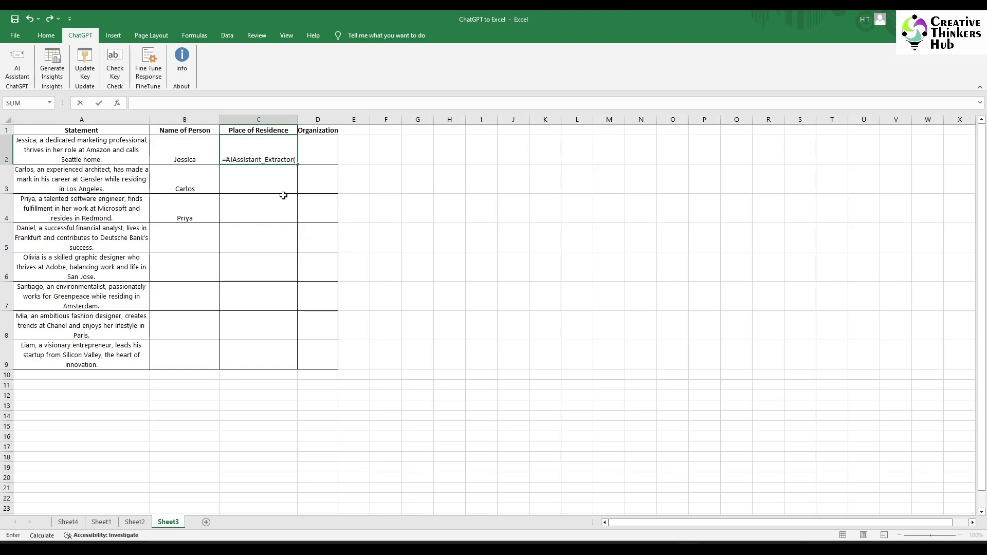
click(112, 147)
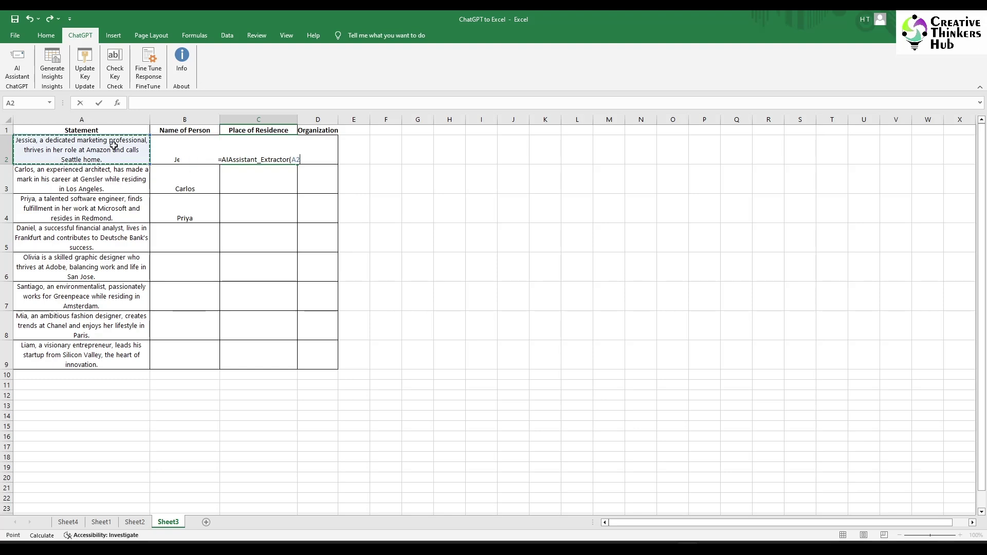
text(,)
click(247, 132)
text())
key(Return)
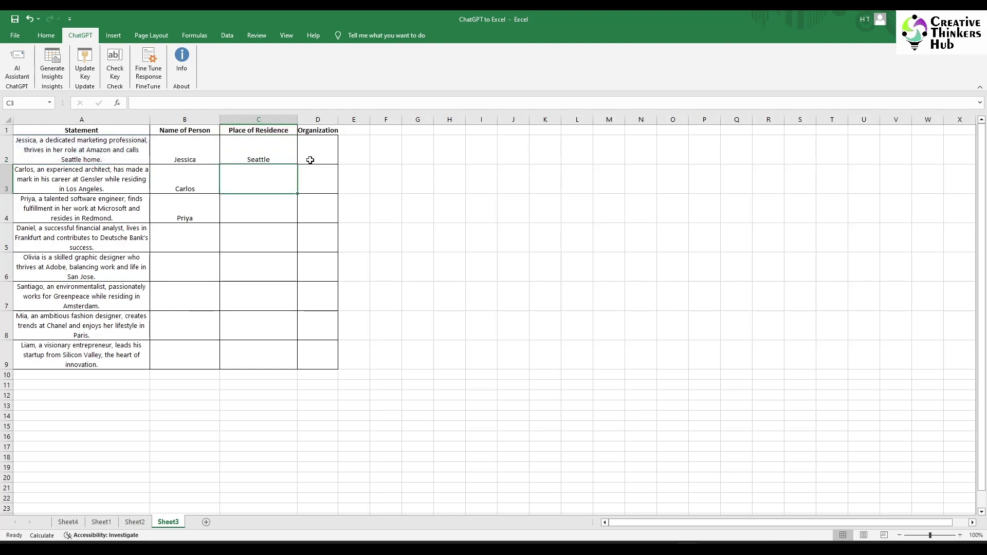
- Enter =AIAssistant_Extractor(A2,D1) in D2 to extract the organization Amazon
click(314, 158)
text(=ai)
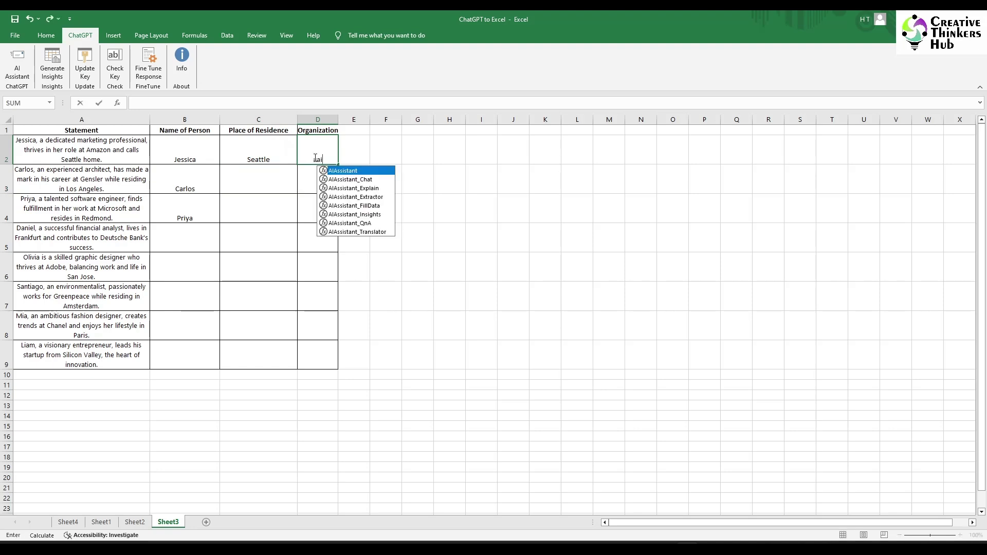
click(373, 200)
double_click(373, 200)
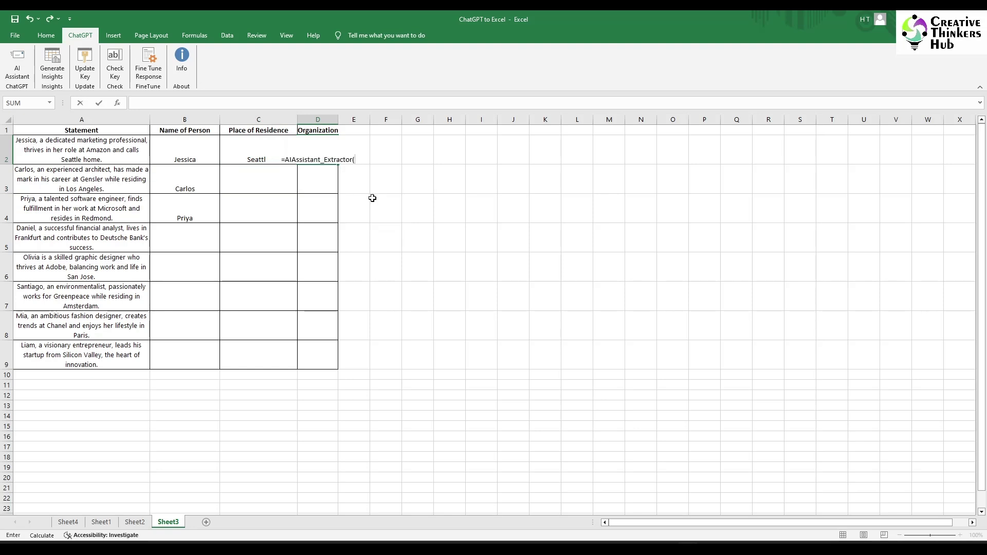
click(87, 158)
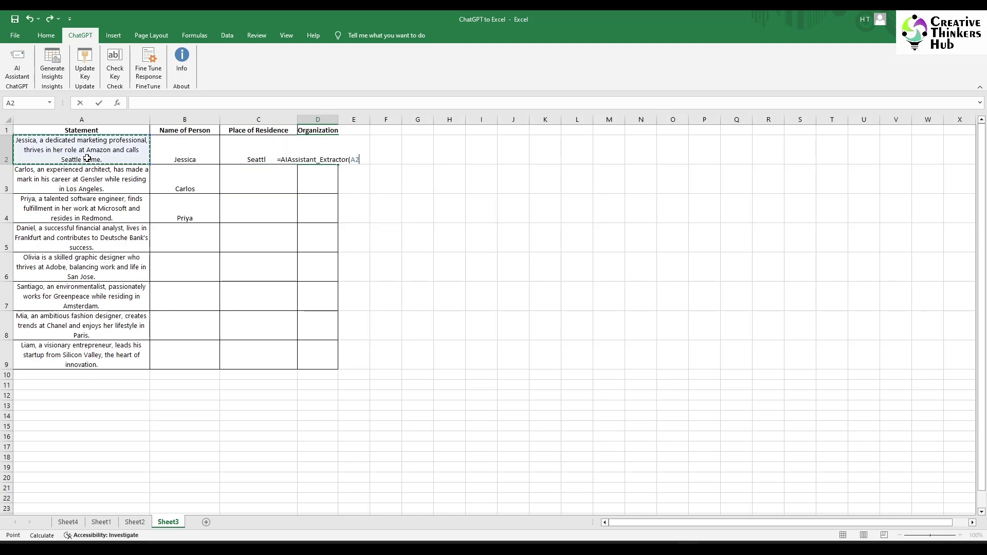
text(,)
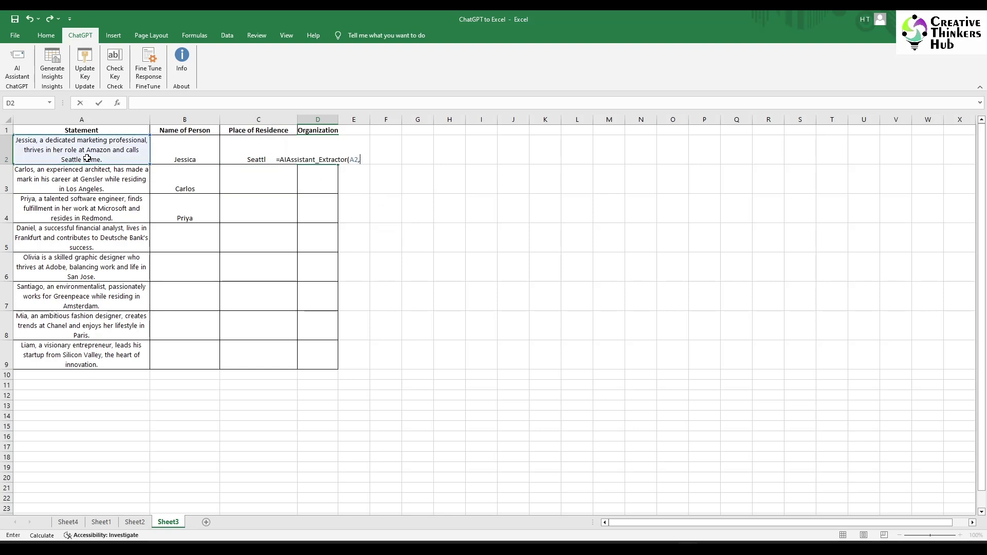
click(321, 129)
text())
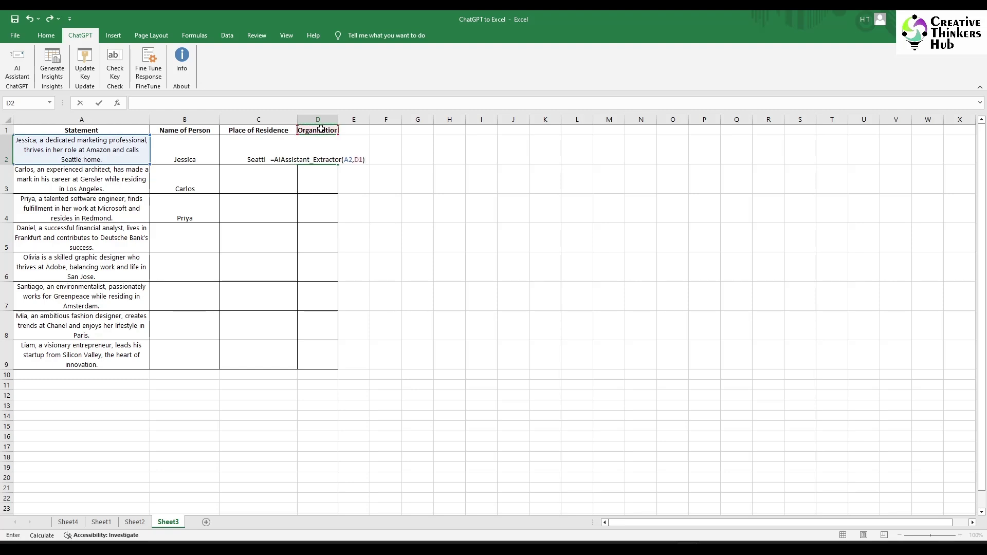
key(Return)
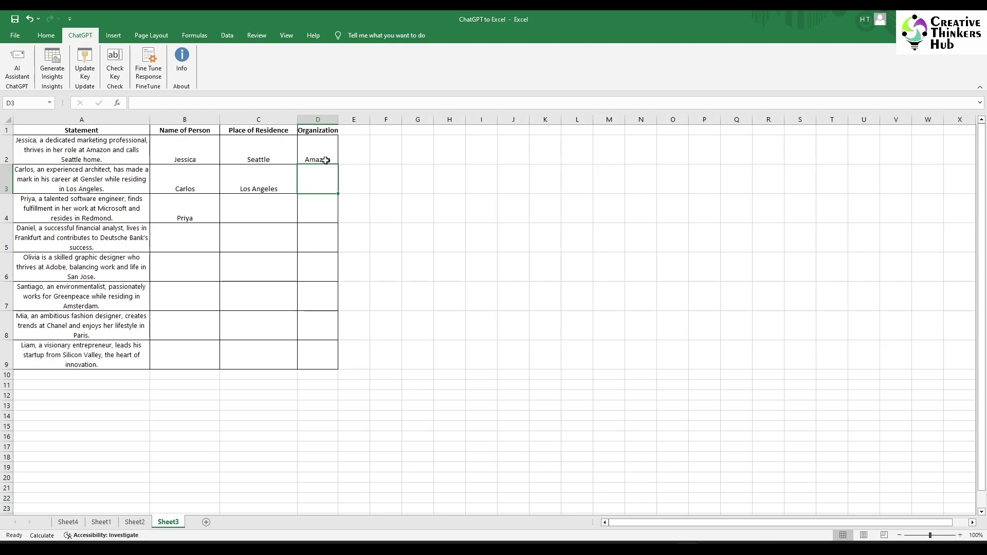
- Enter =AIAssistant_Extractor(A3,D1) in D3 to extract the organization Gensler
text(=ai)
click(382, 227)
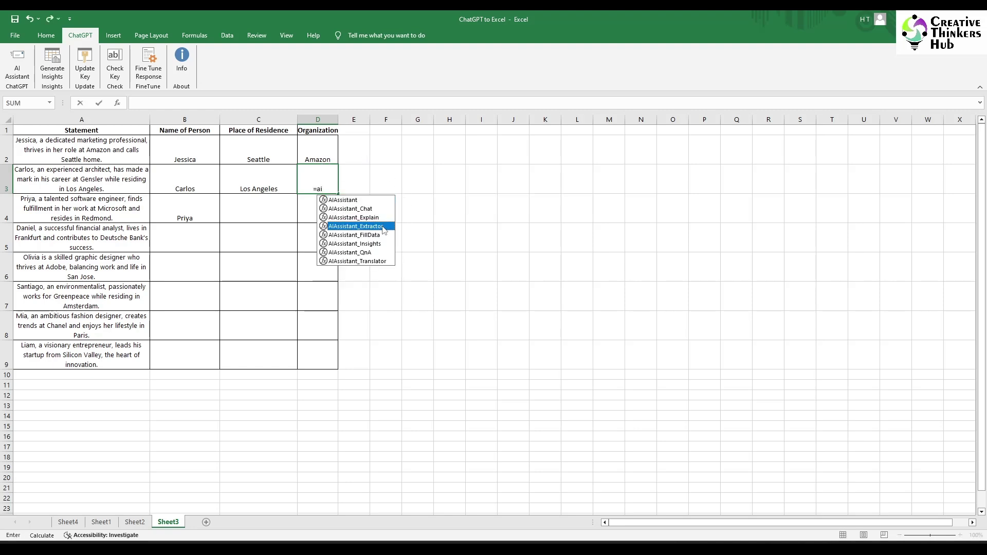
double_click(381, 226)
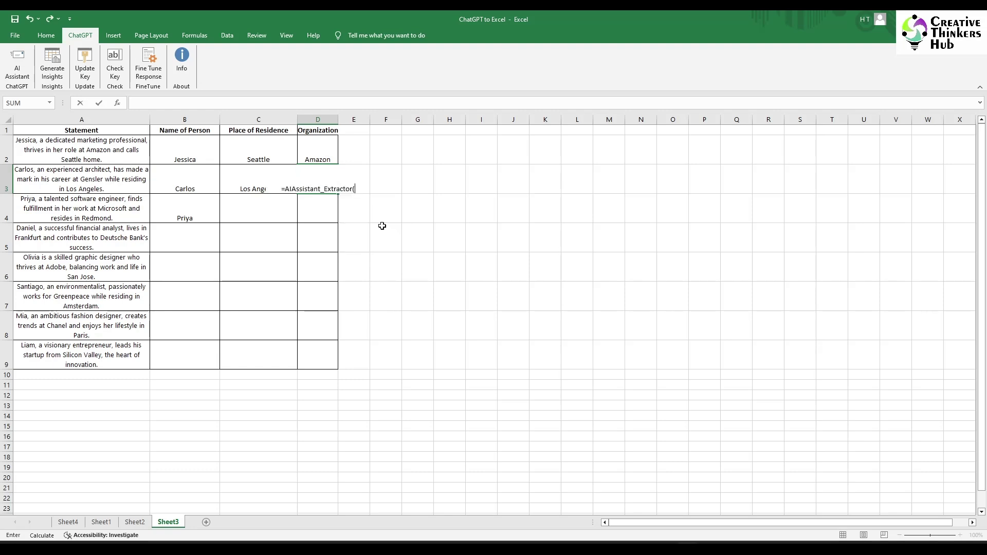
click(27, 176)
text(,)
click(316, 132)
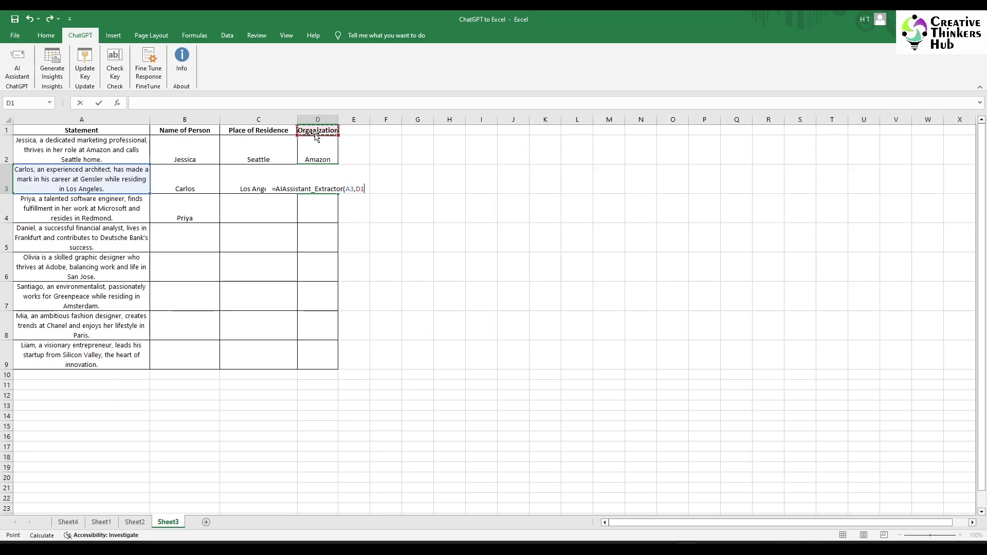
text())
key(Return)
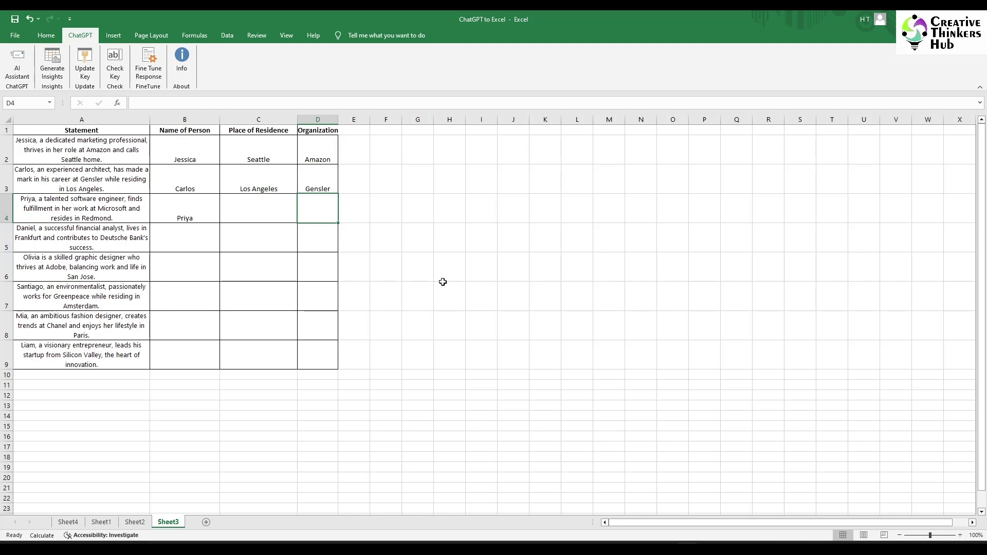
- Return to the listendata article in Edge and scroll to the add-in's functions list
mouse_move(491, 537)
click(491, 494)
scroll(394, 282, down, 5)
scroll(394, 283, down, 2)
scroll(394, 291, down, 1)
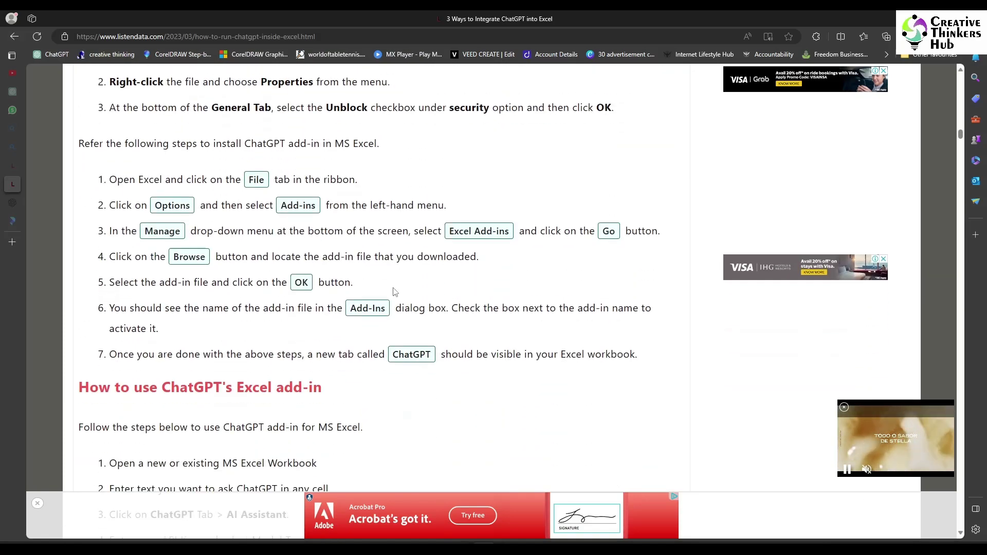
scroll(394, 291, down, 7)
scroll(392, 287, down, 4)
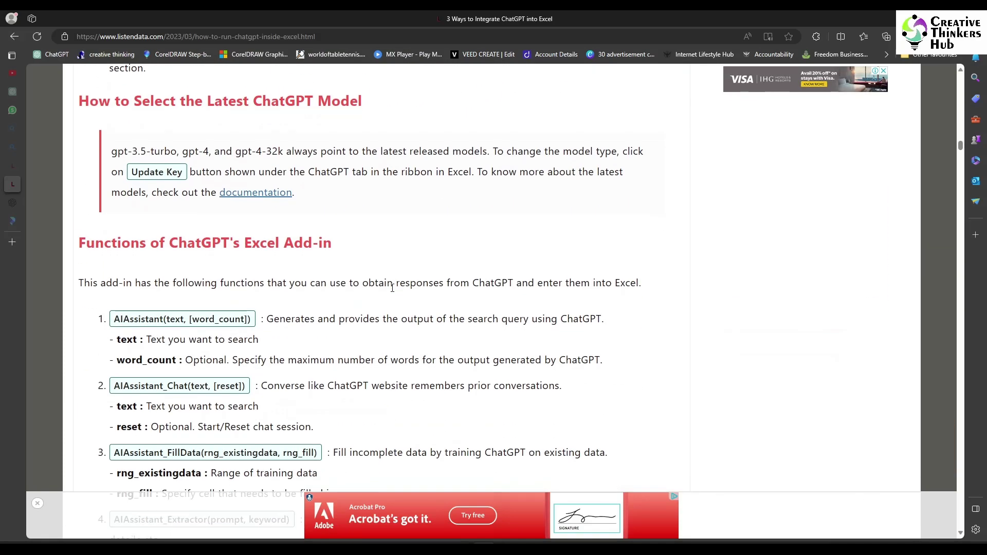
scroll(392, 288, down, 8)
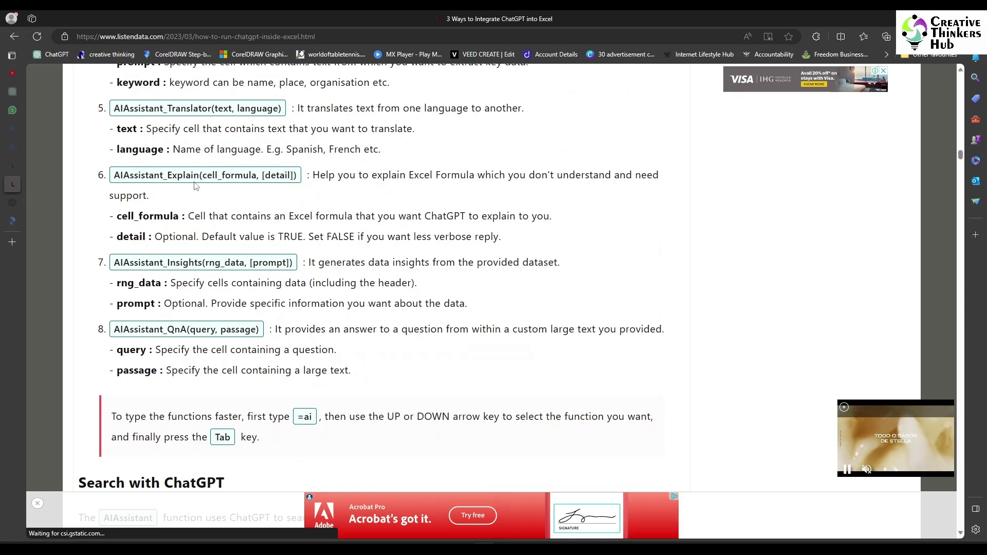
scroll(198, 185, up, 5)
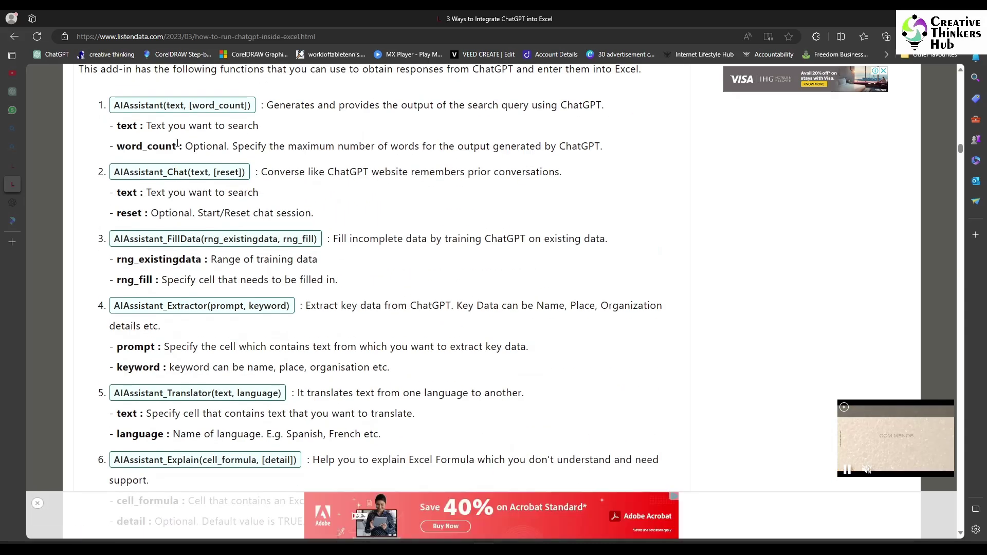
scroll(160, 124, down, 5)
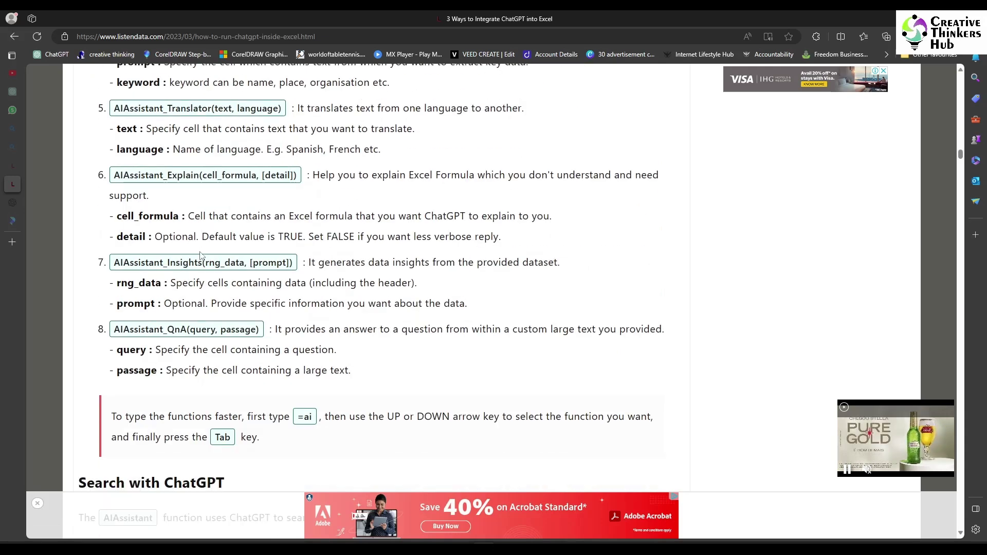
scroll(201, 256, up, 3)
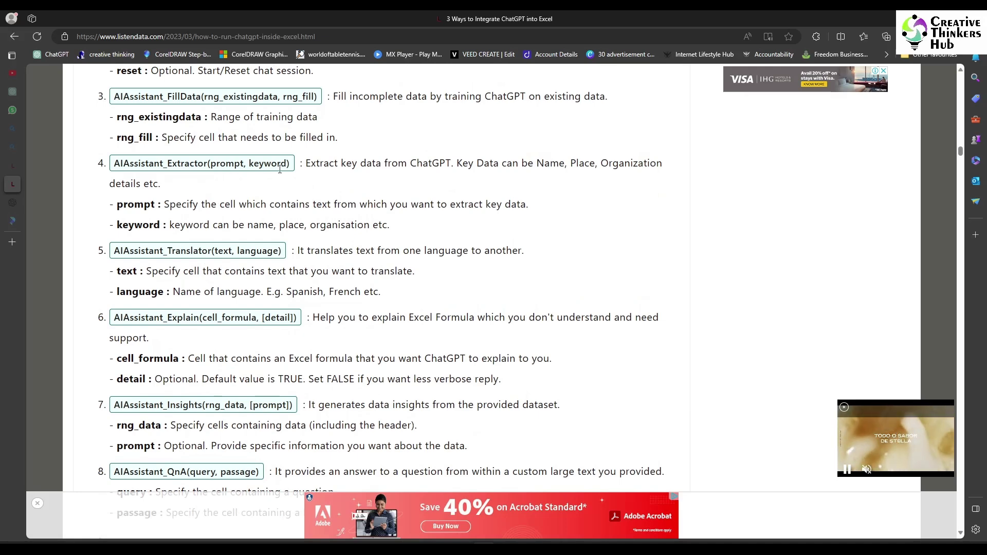
scroll(256, 174, up, 2)
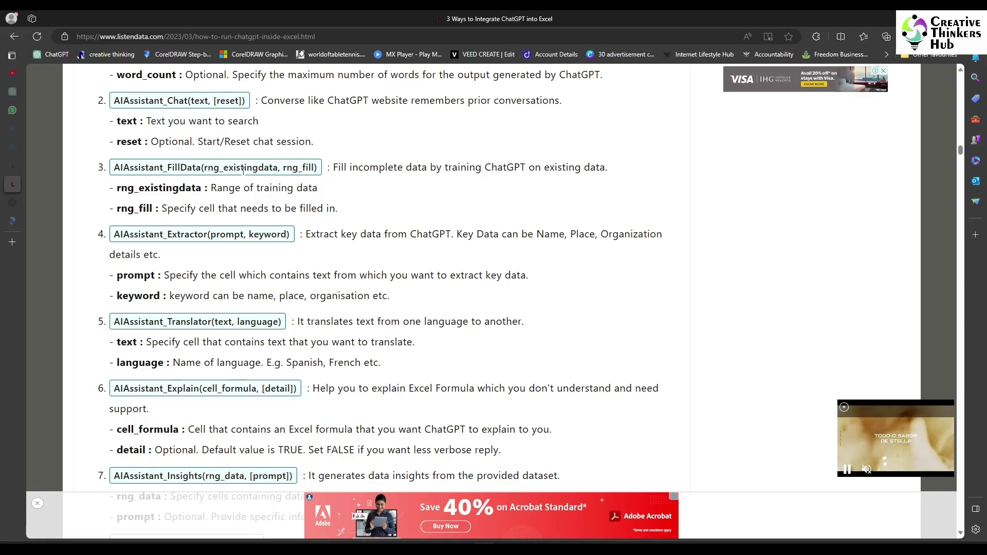
scroll(229, 163, down, 4)
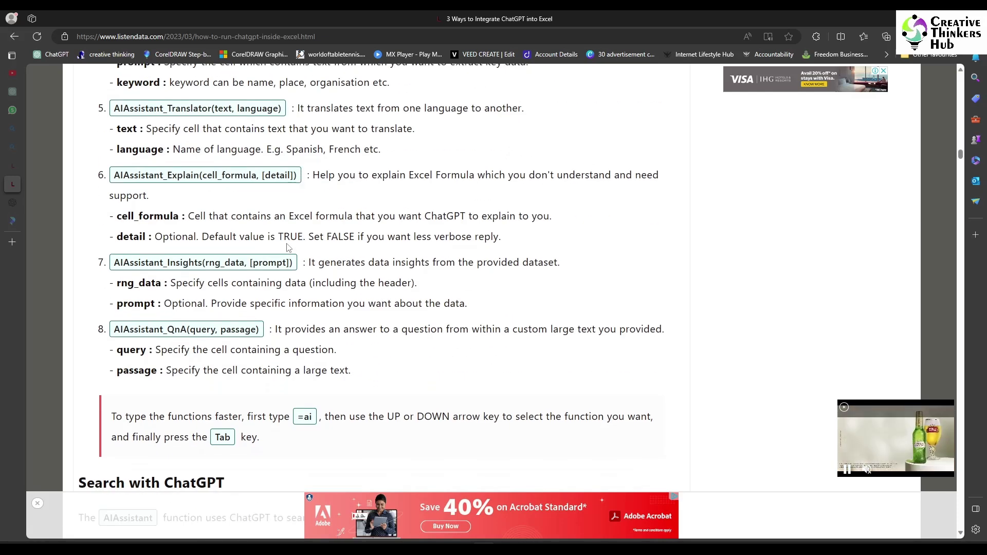
scroll(286, 249, down, 1)
scroll(287, 249, down, 8)
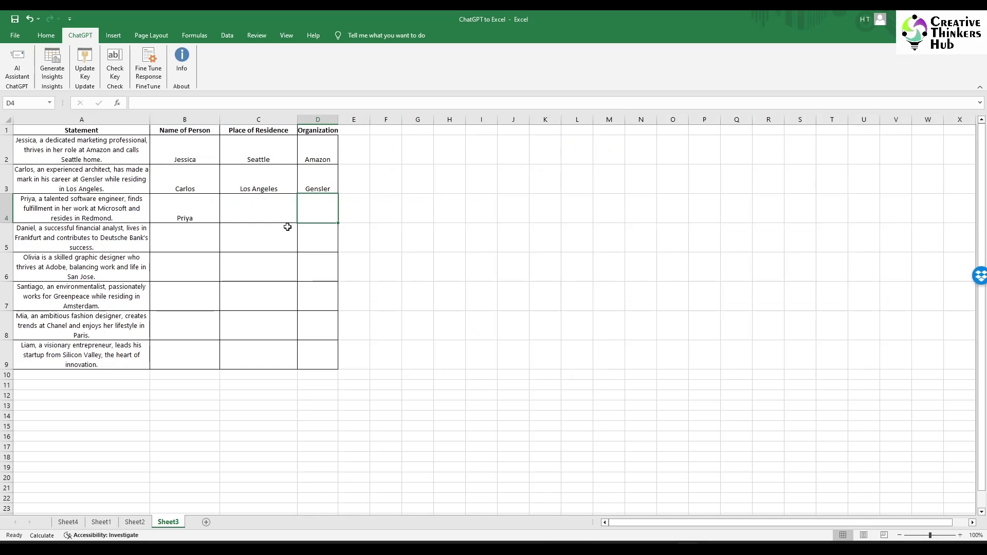
text(=ai)
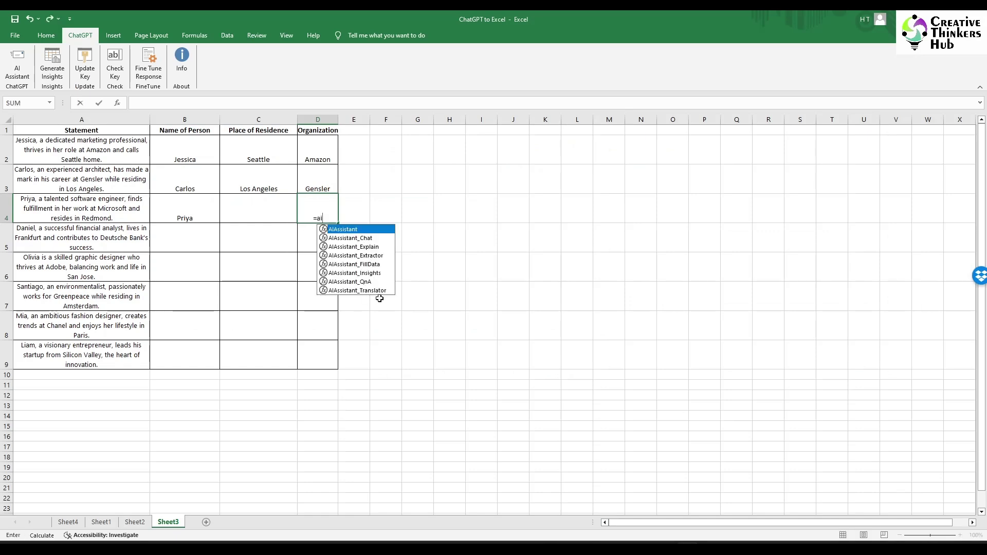
click(390, 330)
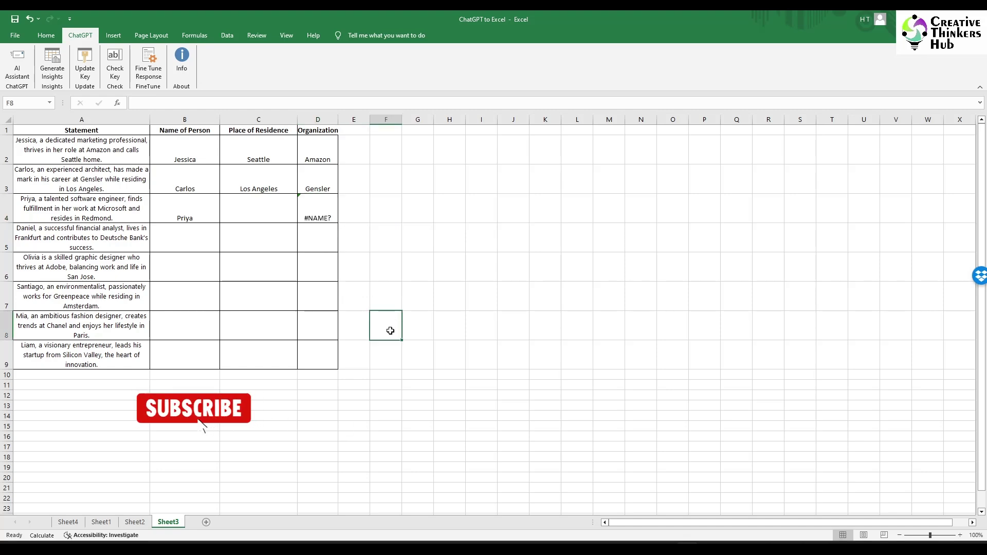
key(ctrl+z)
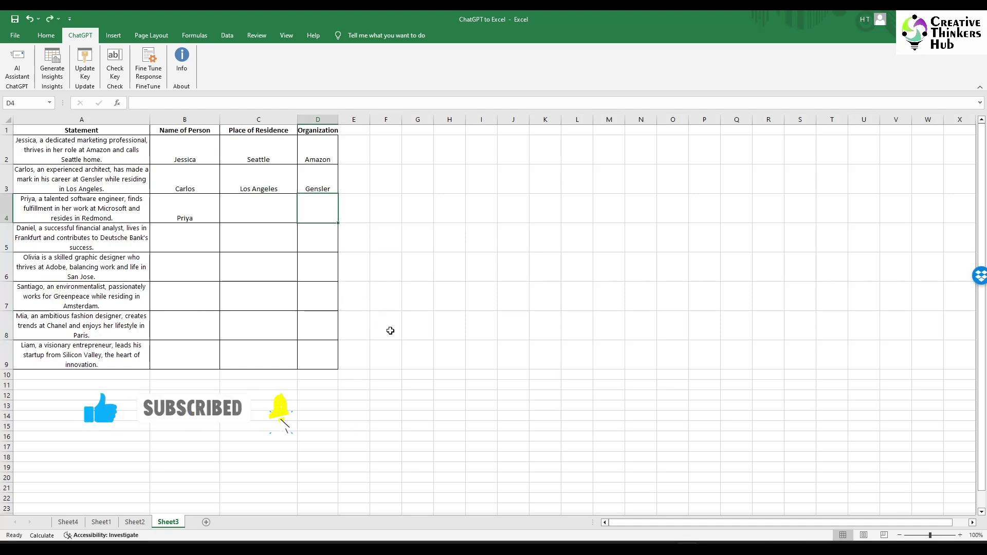